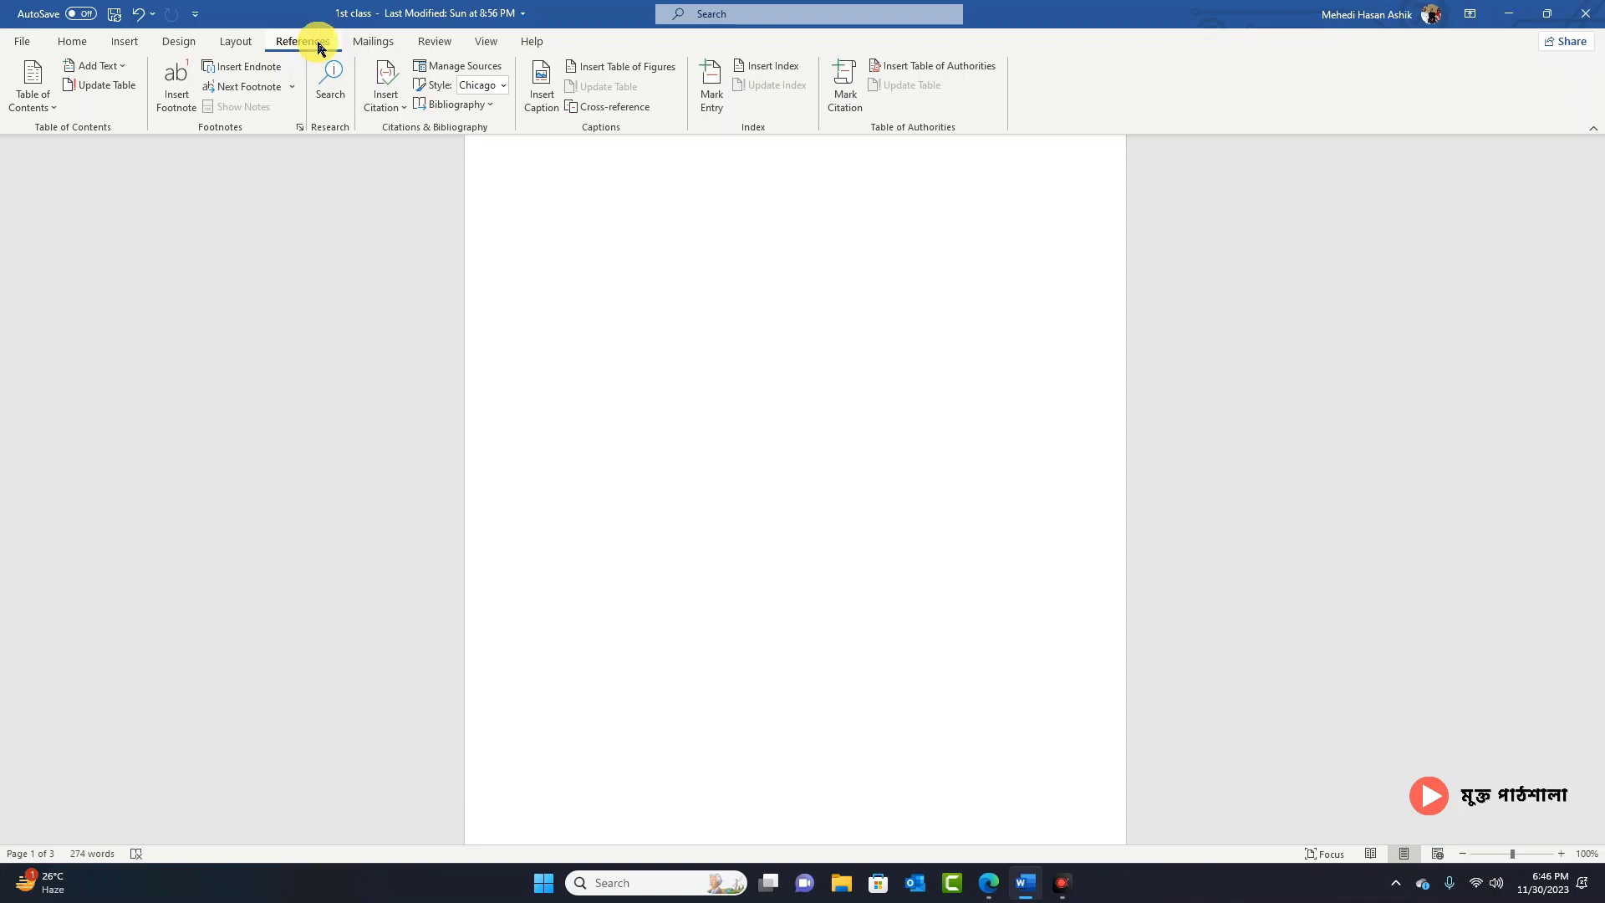
# Step: Switch the '1st class' document to the Mailings ribbon to show mail merge tools
pyautogui.click(387, 43)
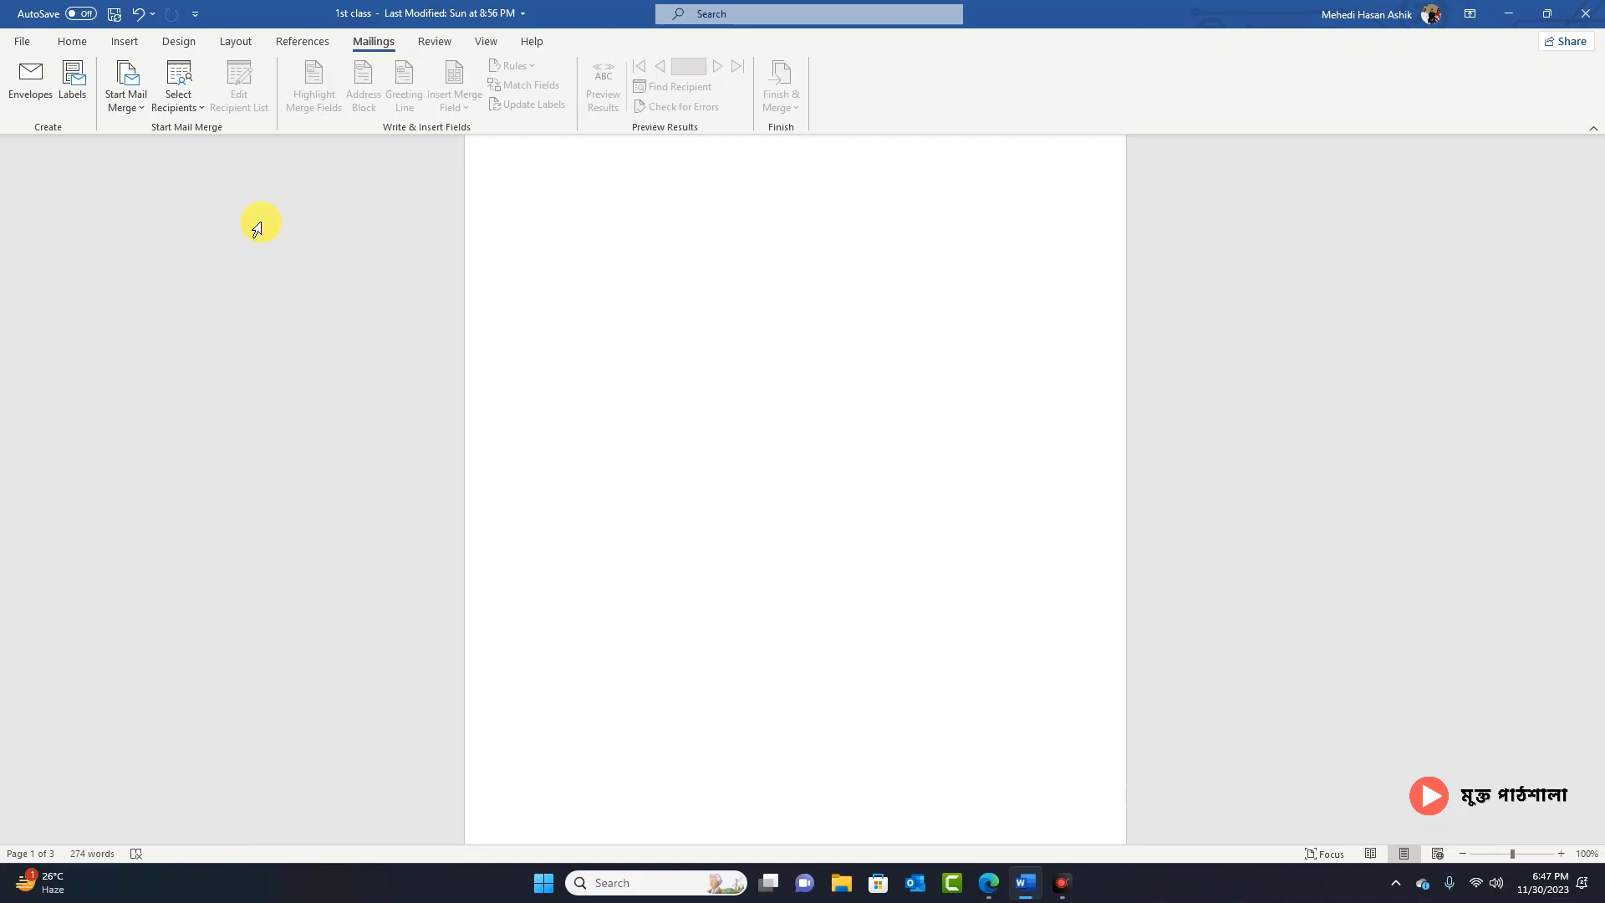
# Step: Open the Envelopes and Labels dialog and click into the delivery and return address boxes
pyautogui.click(48, 79)
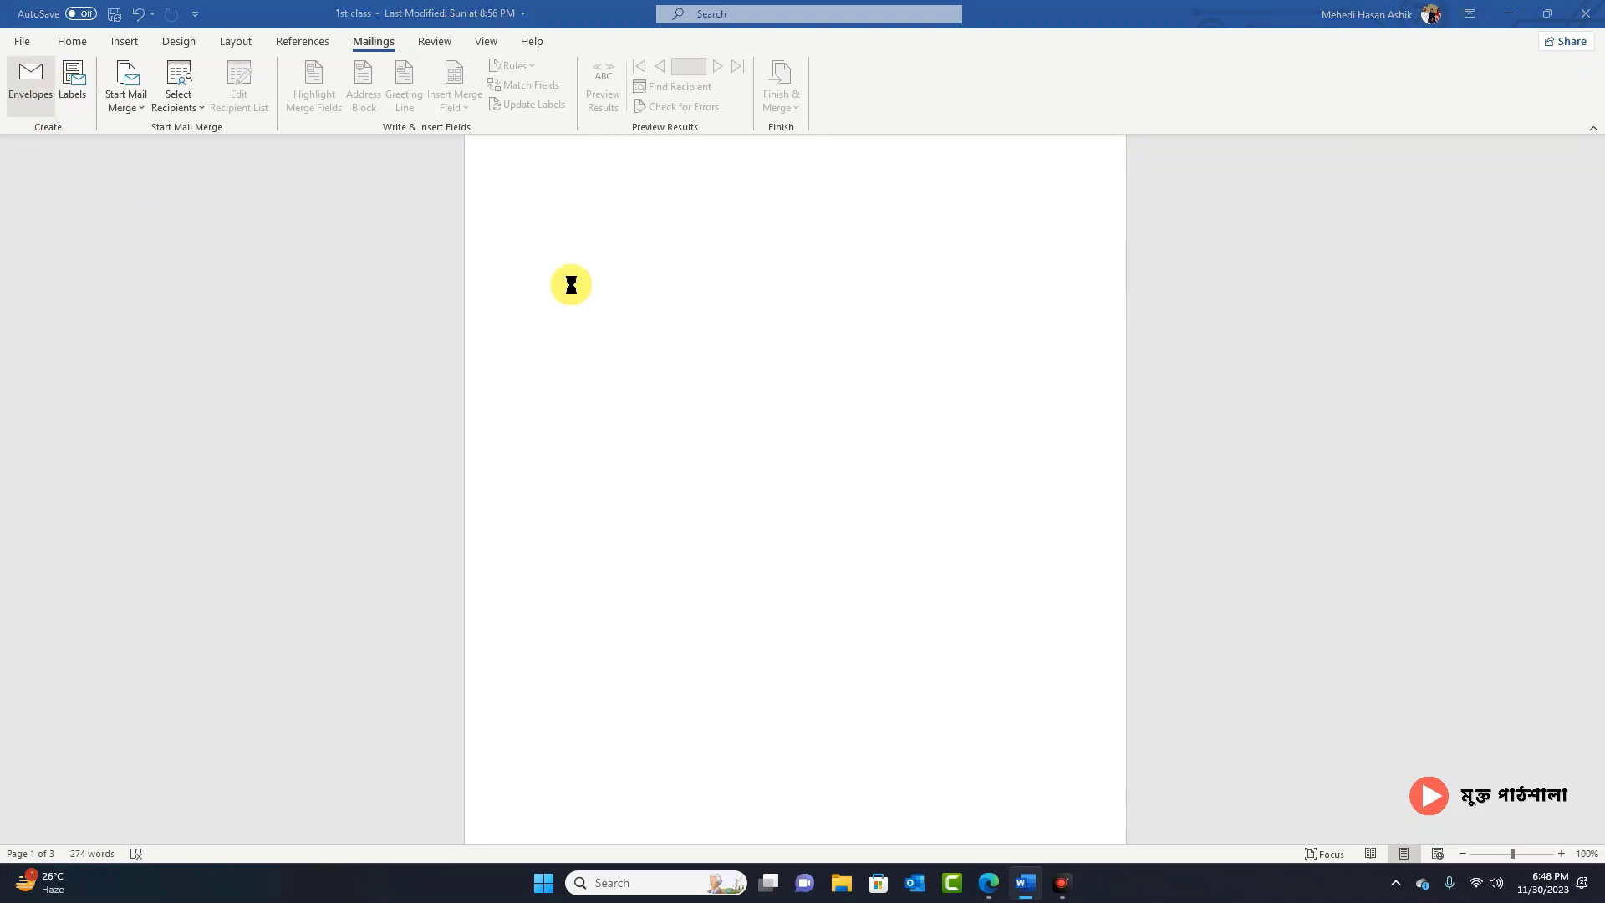
pyautogui.moveTo(715, 239); pyautogui.dragTo(689, 233)
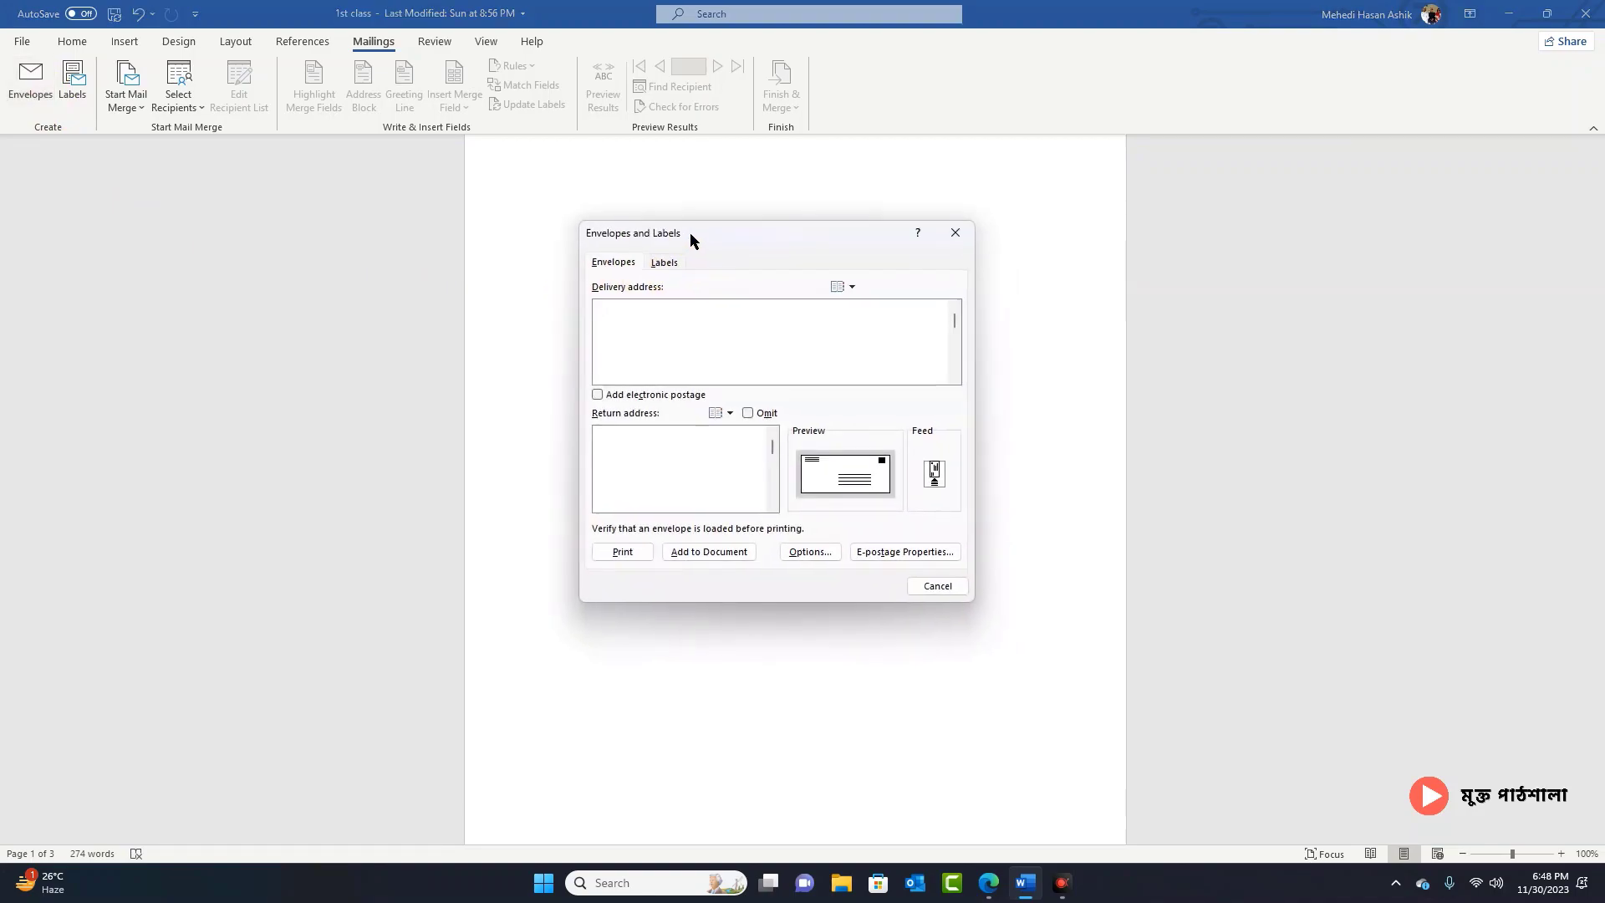
pyautogui.click(611, 261)
pyautogui.click(611, 262)
pyautogui.click(667, 323)
pyautogui.click(630, 312)
pyautogui.click(632, 437)
pyautogui.click(861, 478)
# Step: In Envelope Options, set delivery address From left to 1.1 in and return address to 1 in
pyautogui.click(827, 556)
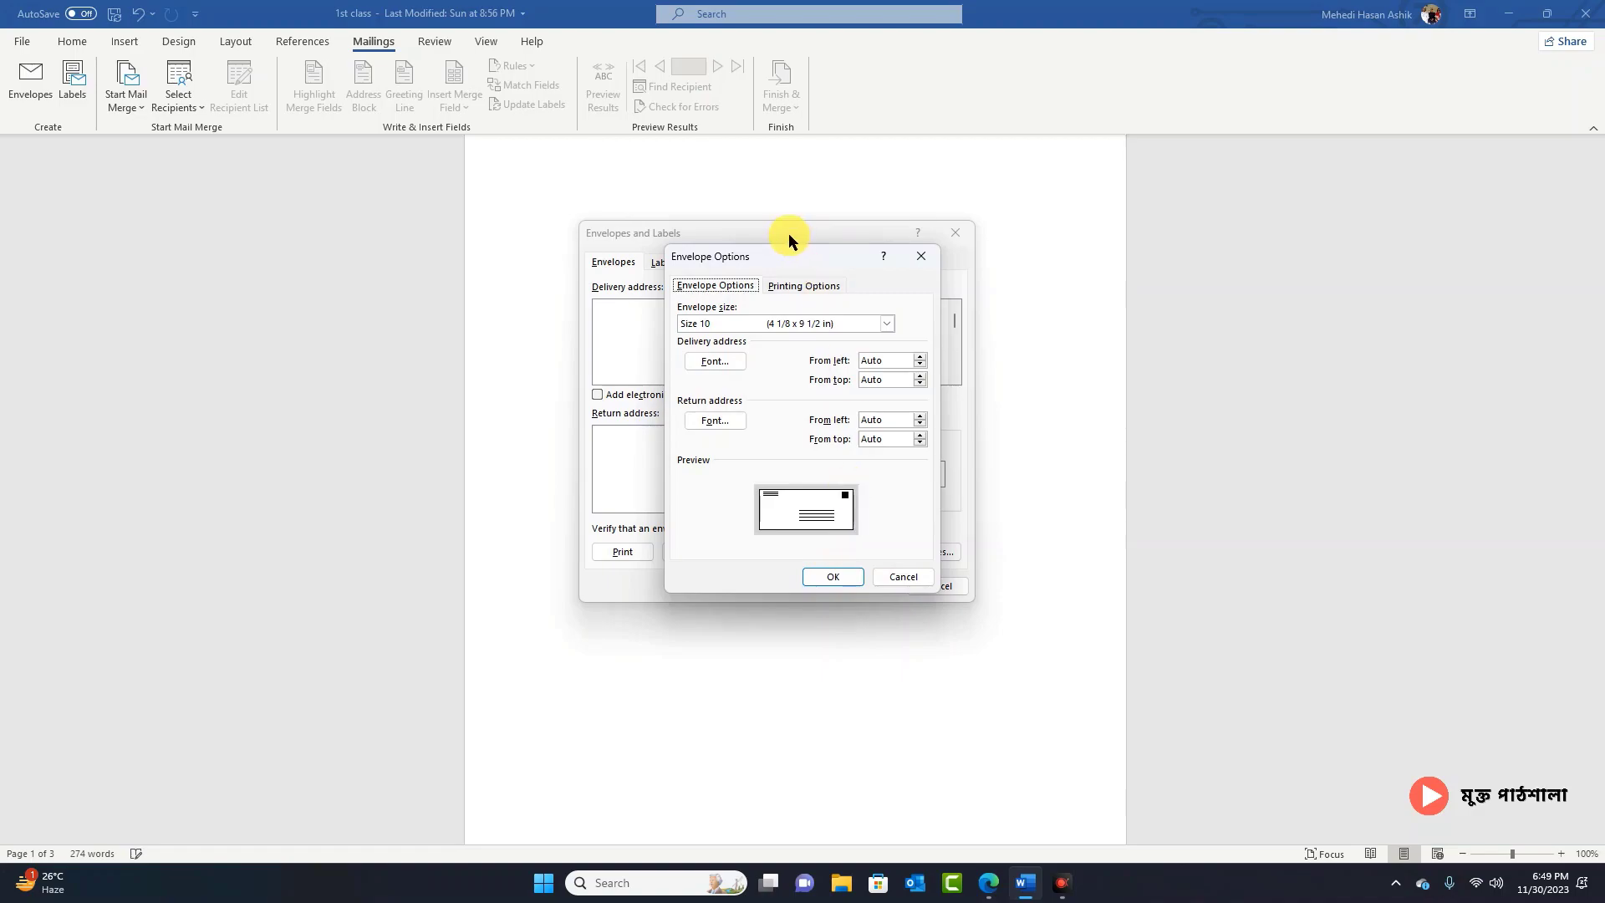
pyautogui.moveTo(789, 252); pyautogui.dragTo(1117, 253)
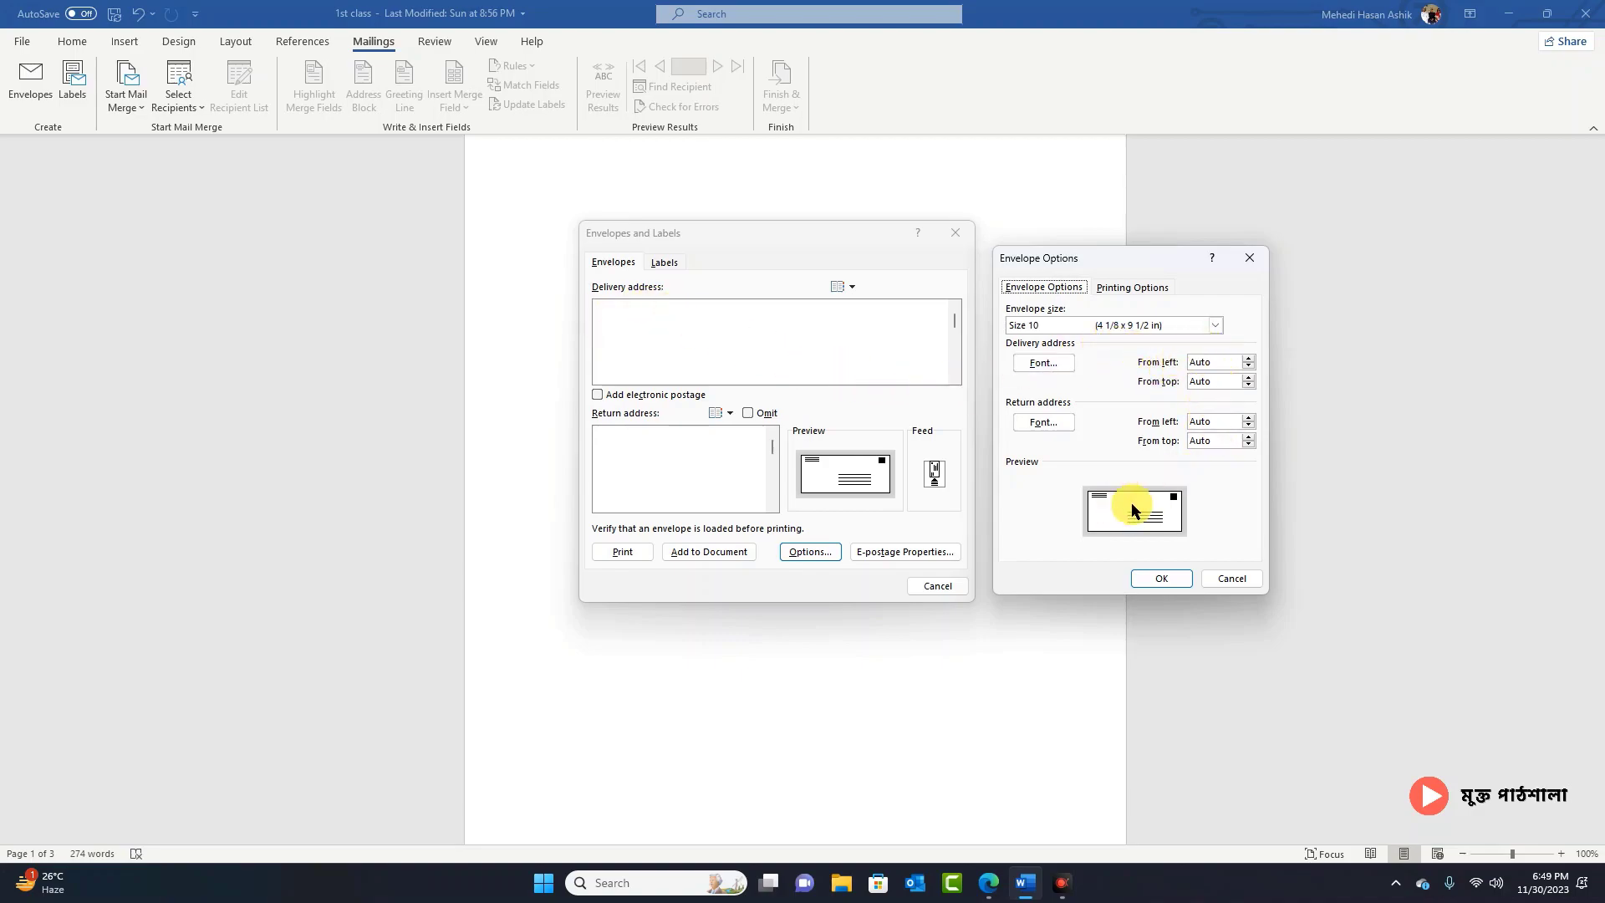
pyautogui.click(1249, 358)
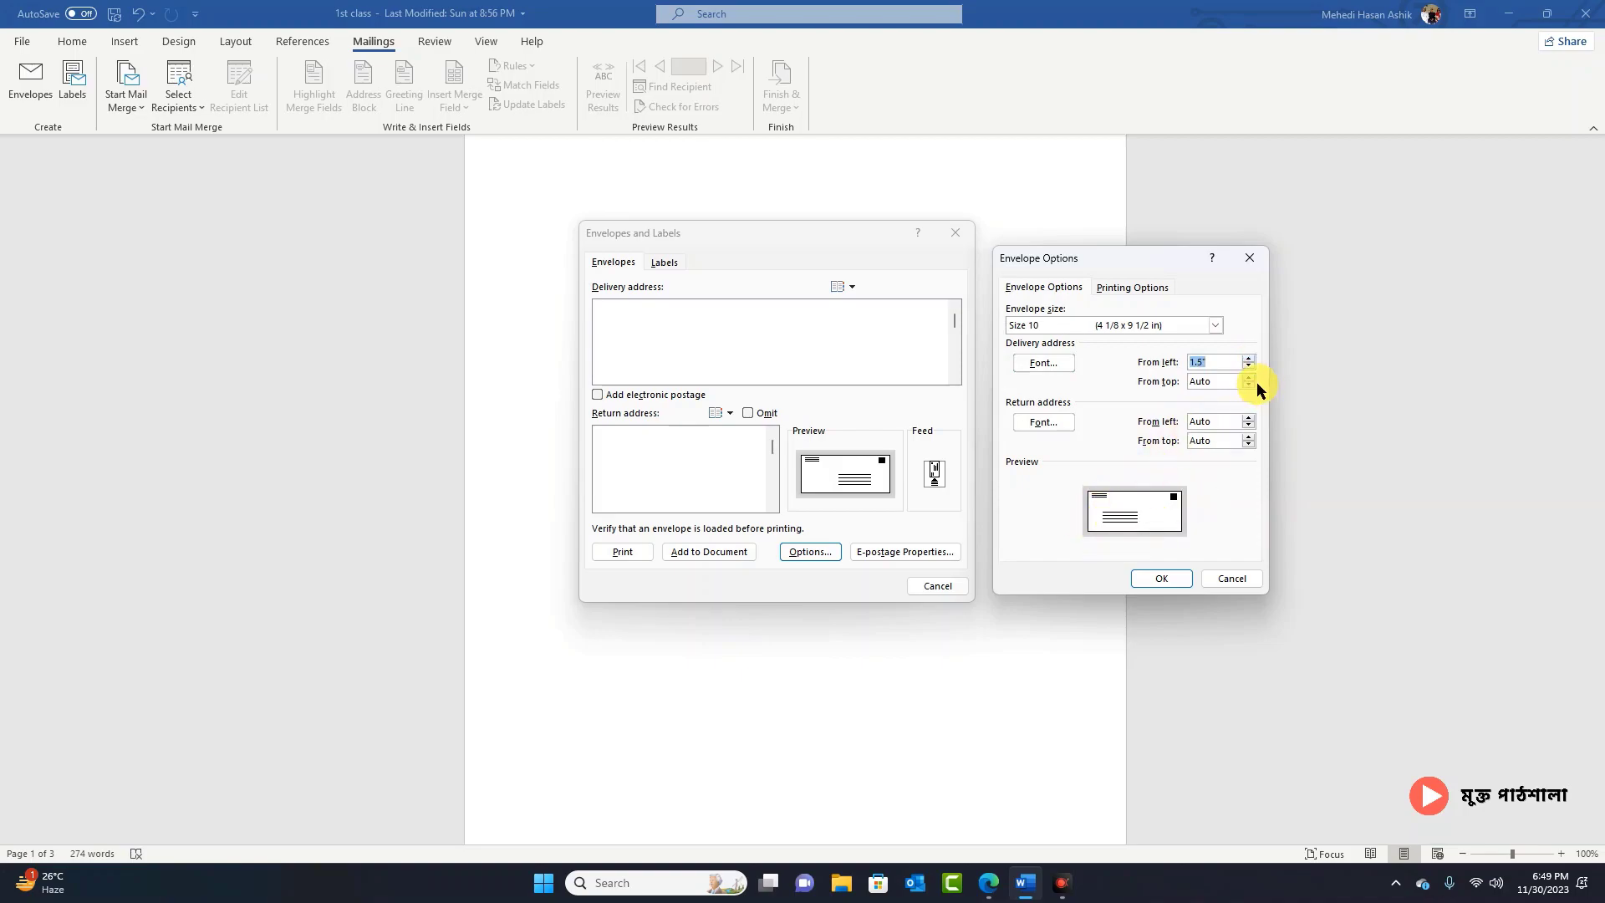
pyautogui.click(1249, 366)
pyautogui.click(1249, 366)
pyautogui.click(1252, 417)
# Step: Keep Default tray as the envelope feed source in Printing Options and accept the options
pyautogui.click(1130, 288)
pyautogui.click(1128, 291)
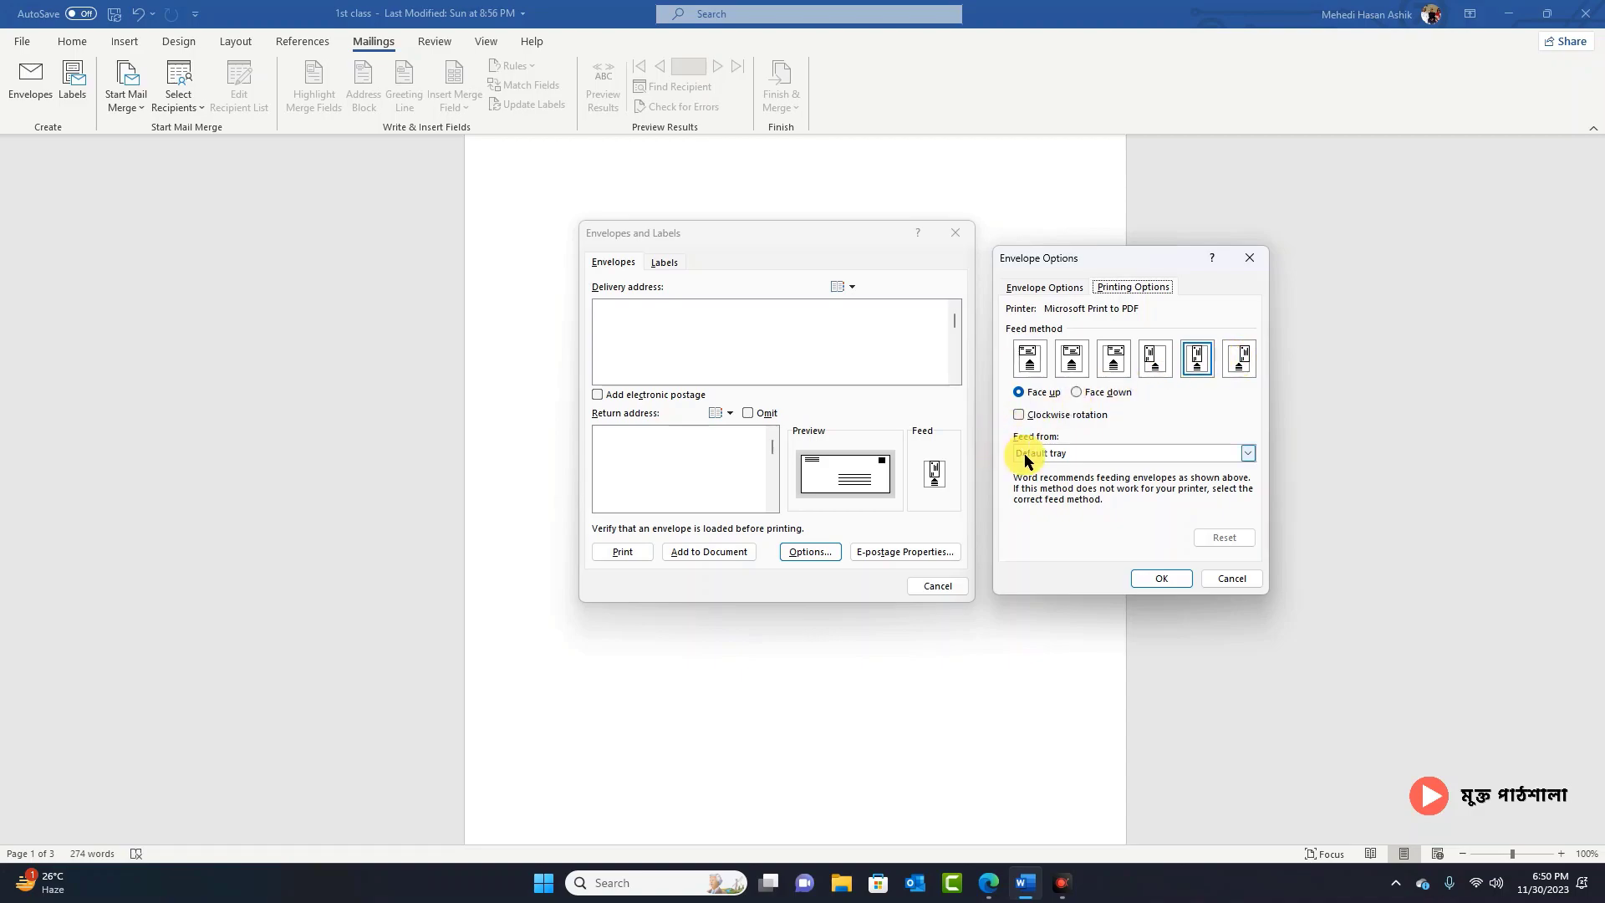
pyautogui.click(1078, 454)
pyautogui.click(1083, 457)
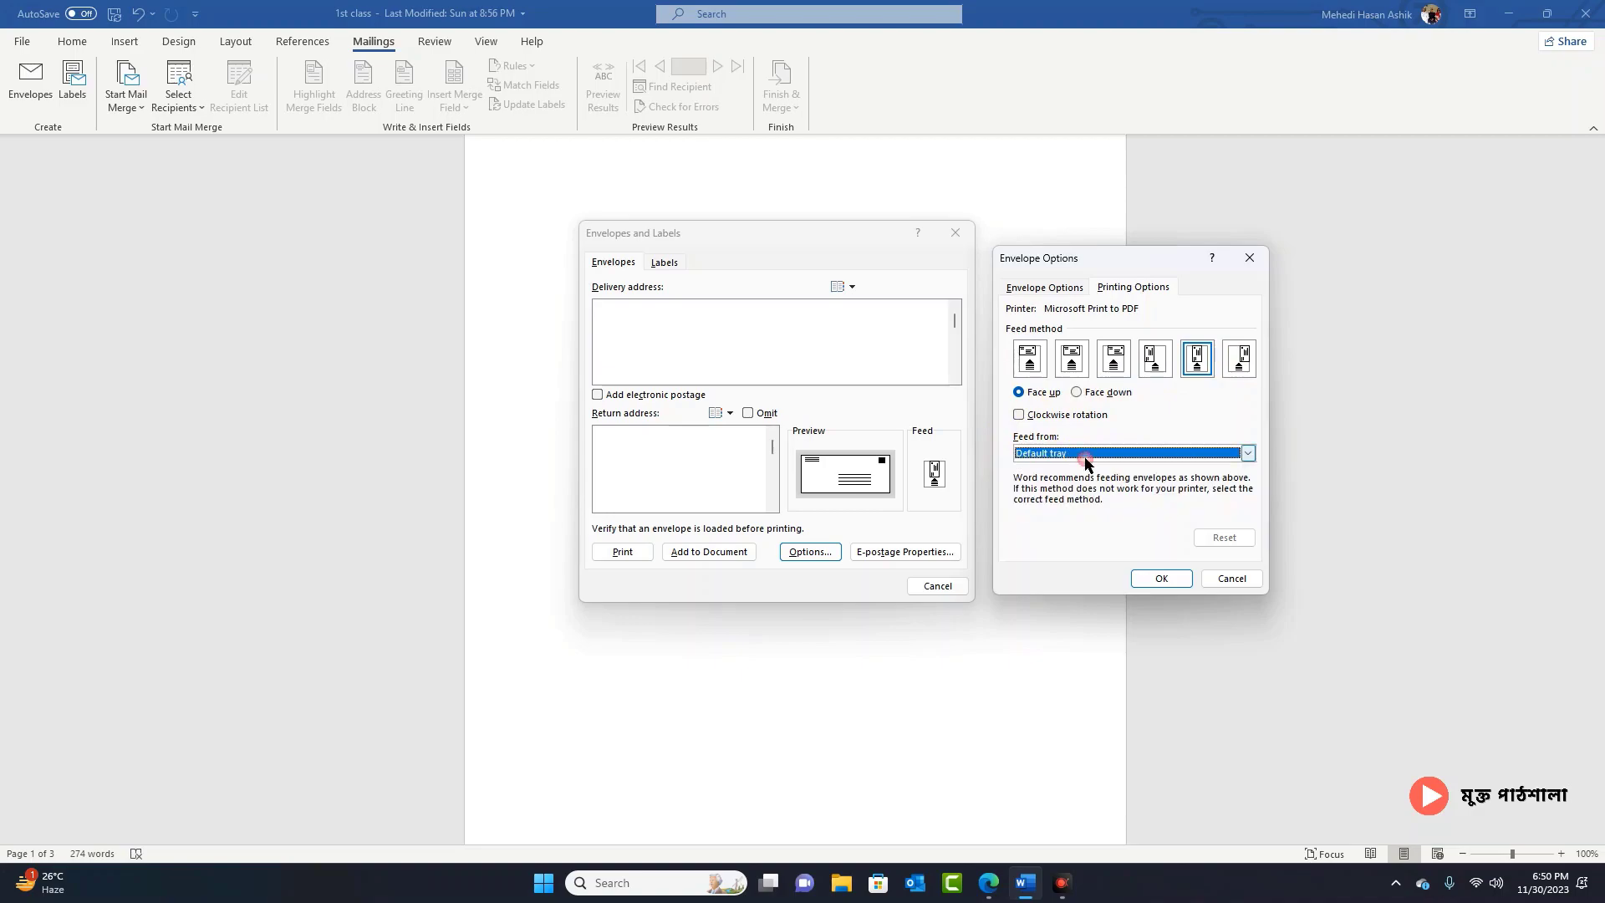
pyautogui.click(1159, 579)
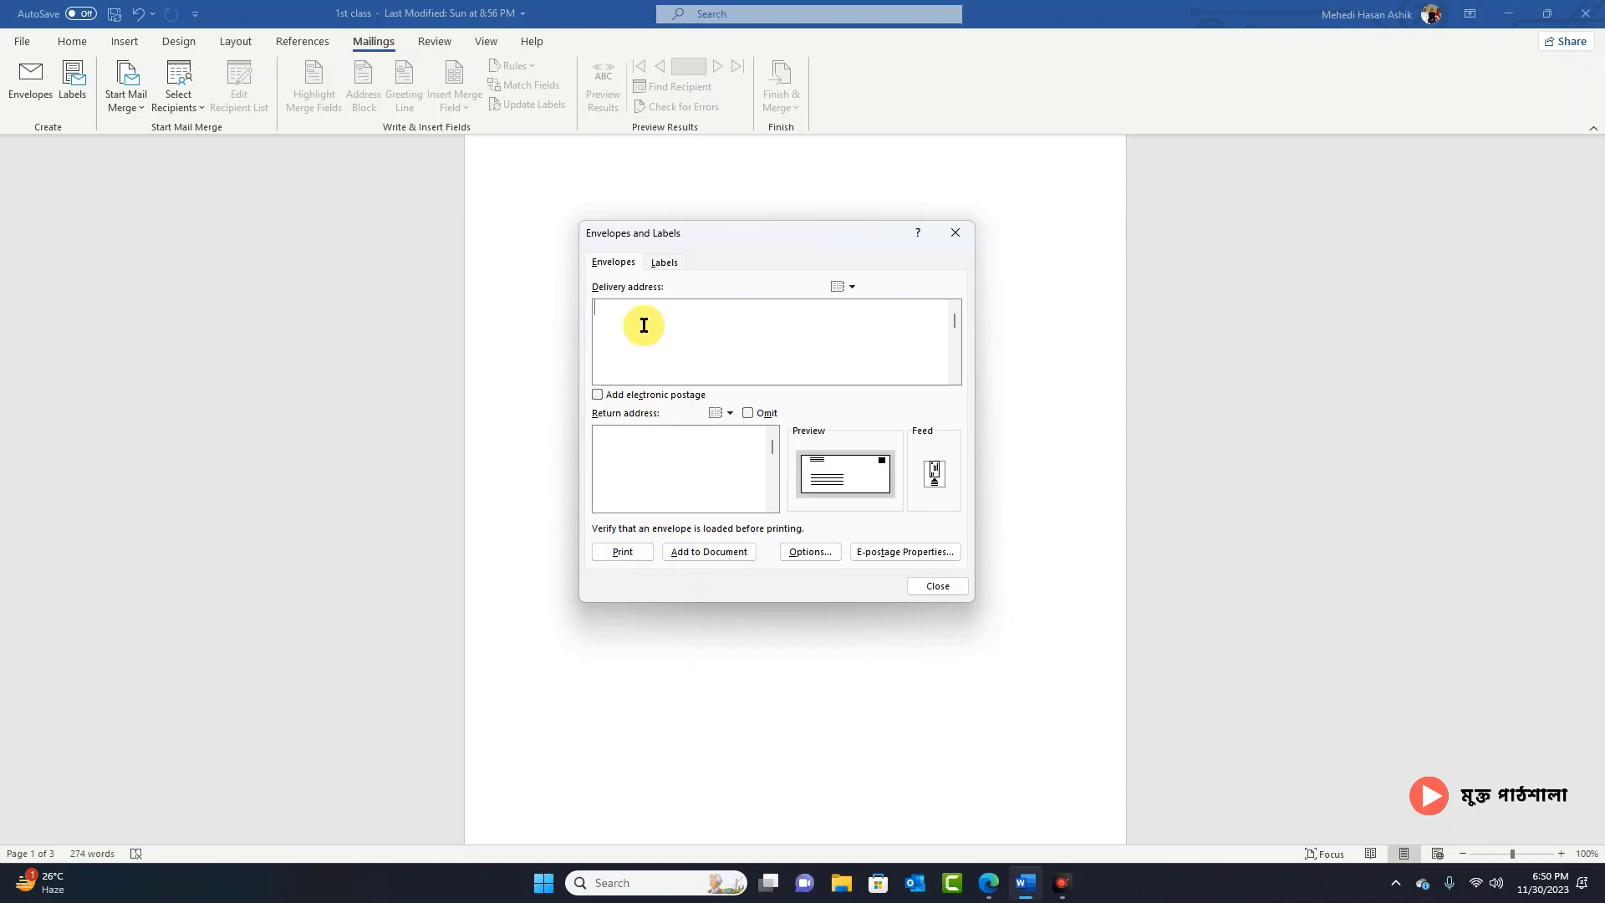
# Step: Enter the recipient's name and two-line postal address as the envelope delivery address
pyautogui.write('Bhera')
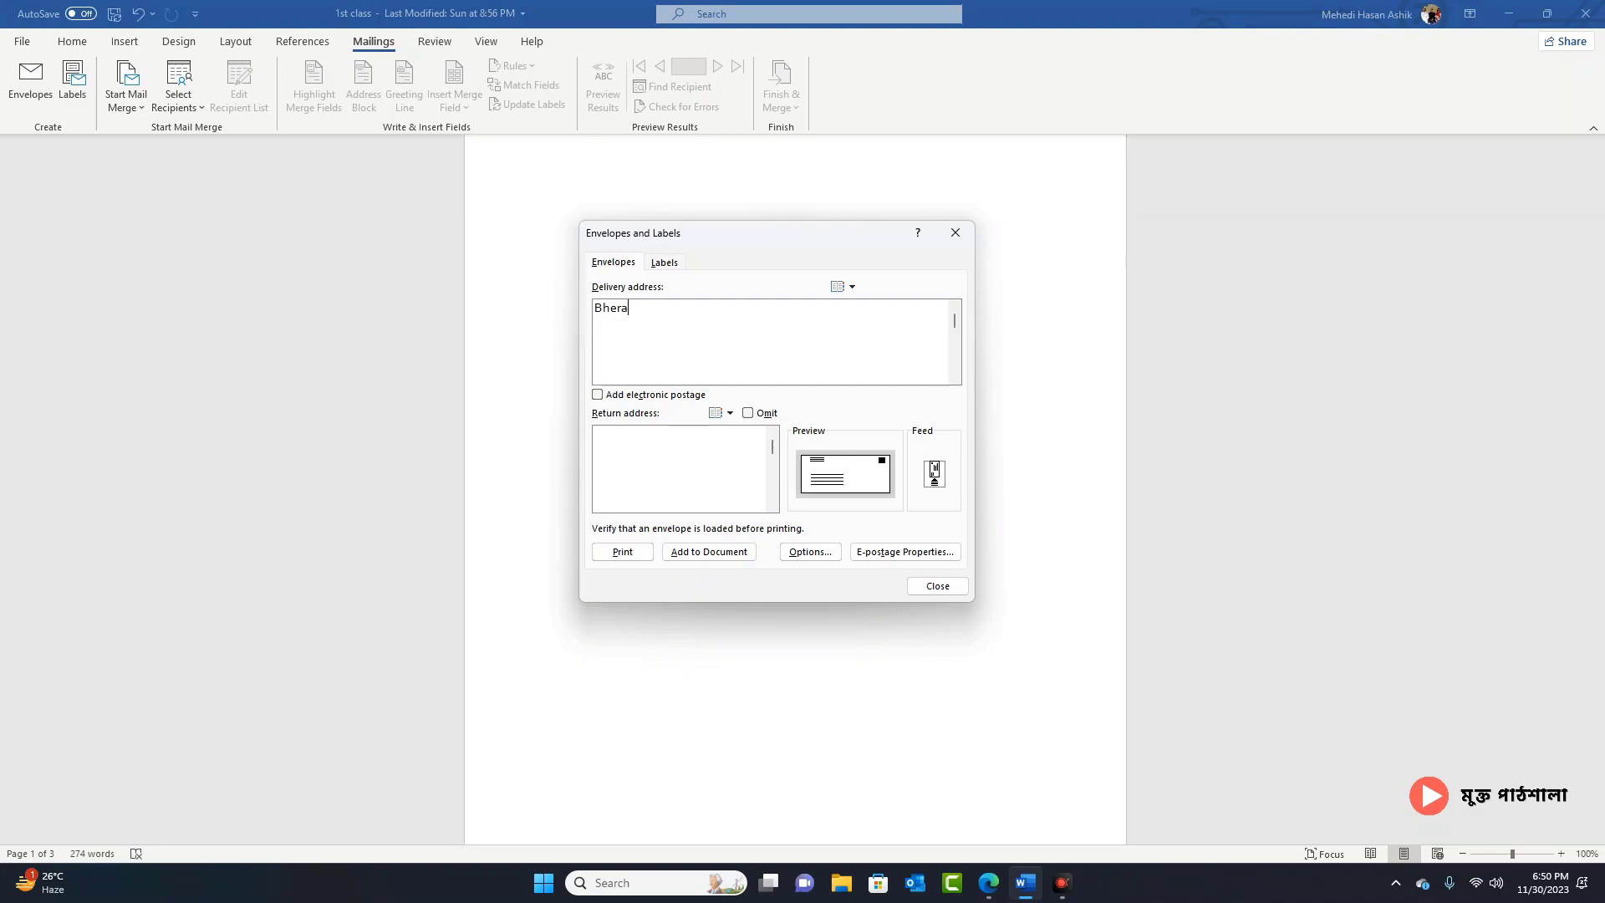
pyautogui.write('mara,Kushtia')
pyautogui.press('Return')
pyautogui.write('7040-Sat')
pyautogui.press('BackSpace')
pyautogui.press('BackSpace')
pyautogui.write('ia')
pyautogui.click(594, 308)
pyautogui.write('Mehdi')
pyautogui.press('BackSpace')
pyautogui.press('BackSpace')
pyautogui.press('BackSpace')
pyautogui.press('BackSpace')
pyautogui.press('BackSpace')
pyautogui.press('Return')
# Step: Enter the sender's name and city as return address, add the envelope, saving it as default
pyautogui.click(665, 436)
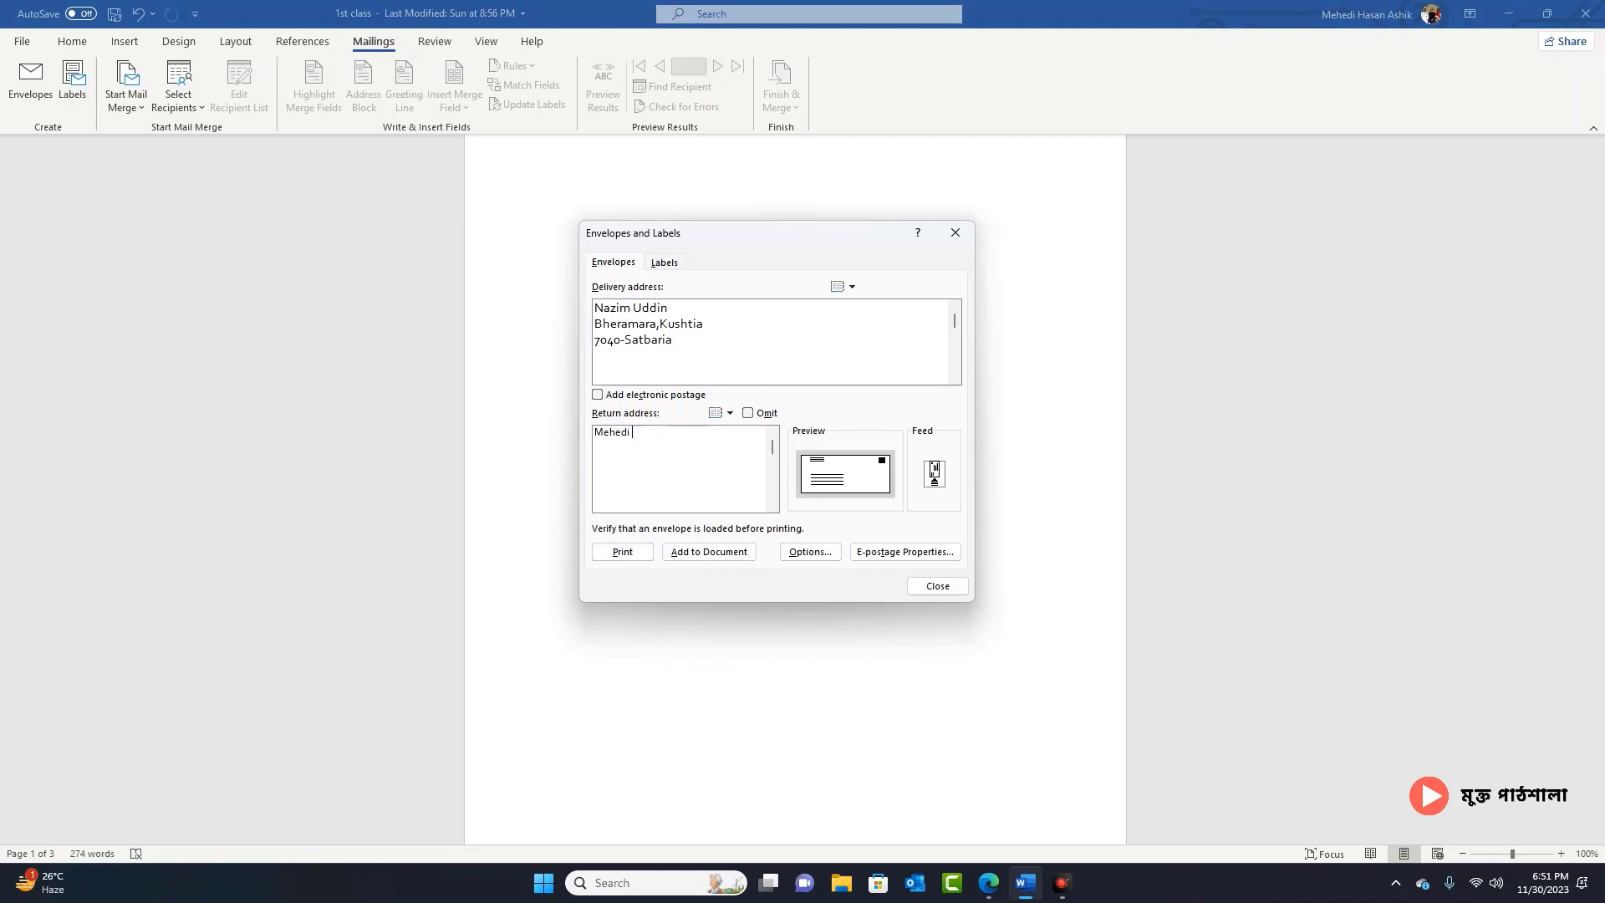
pyautogui.press('Return')
pyautogui.write('Dhaak')
pyautogui.write(',Bangladesh')
pyautogui.click(690, 554)
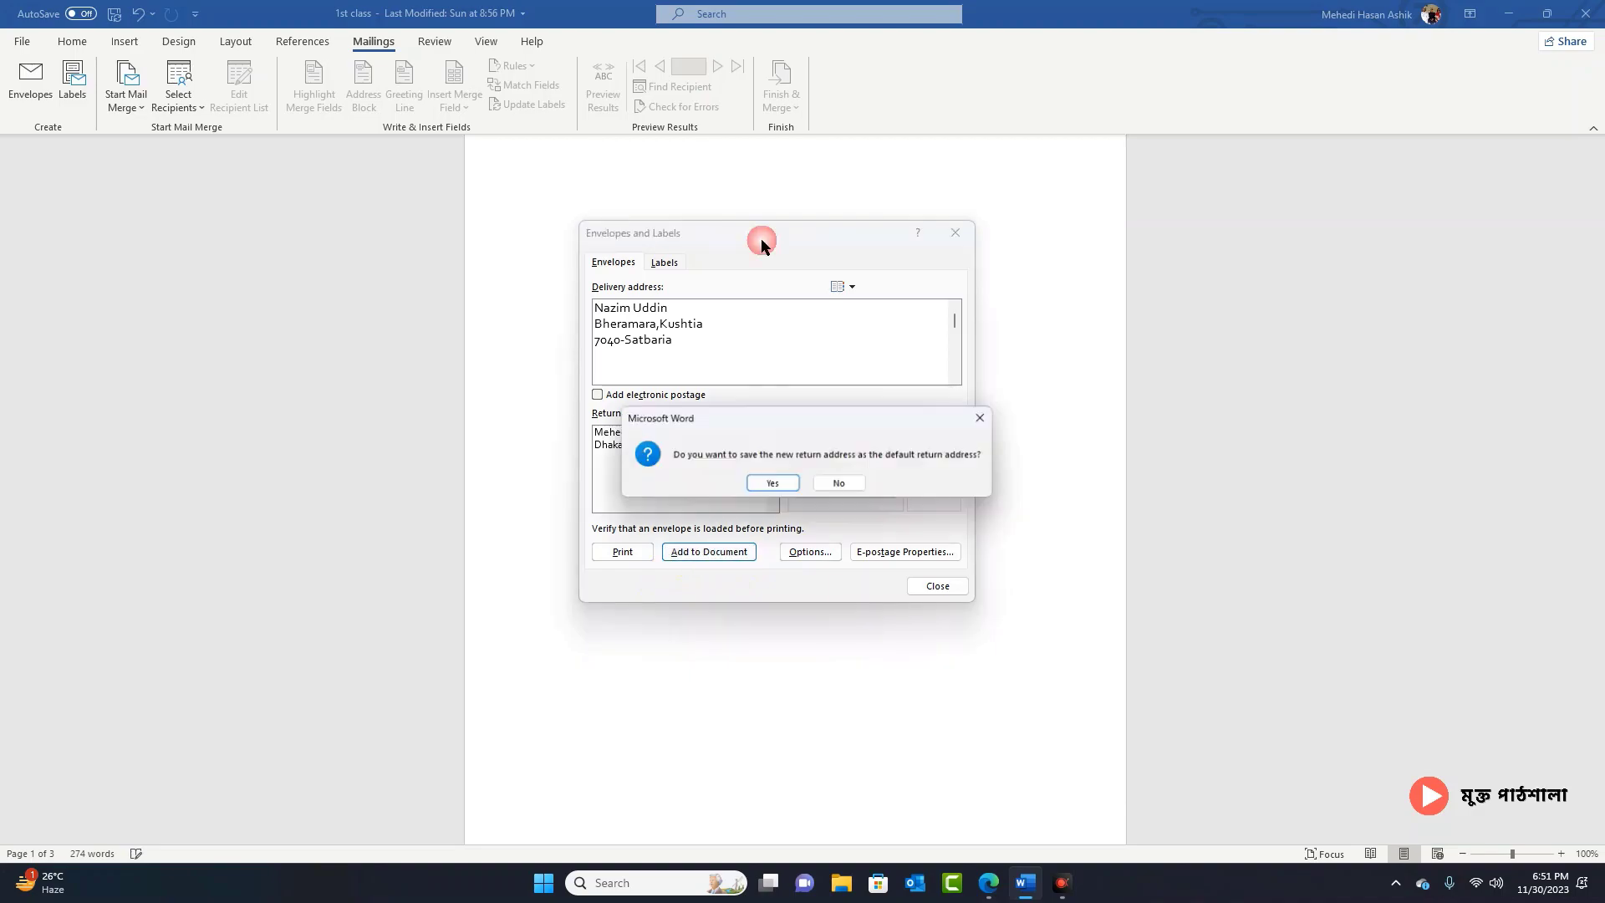
pyautogui.click(767, 482)
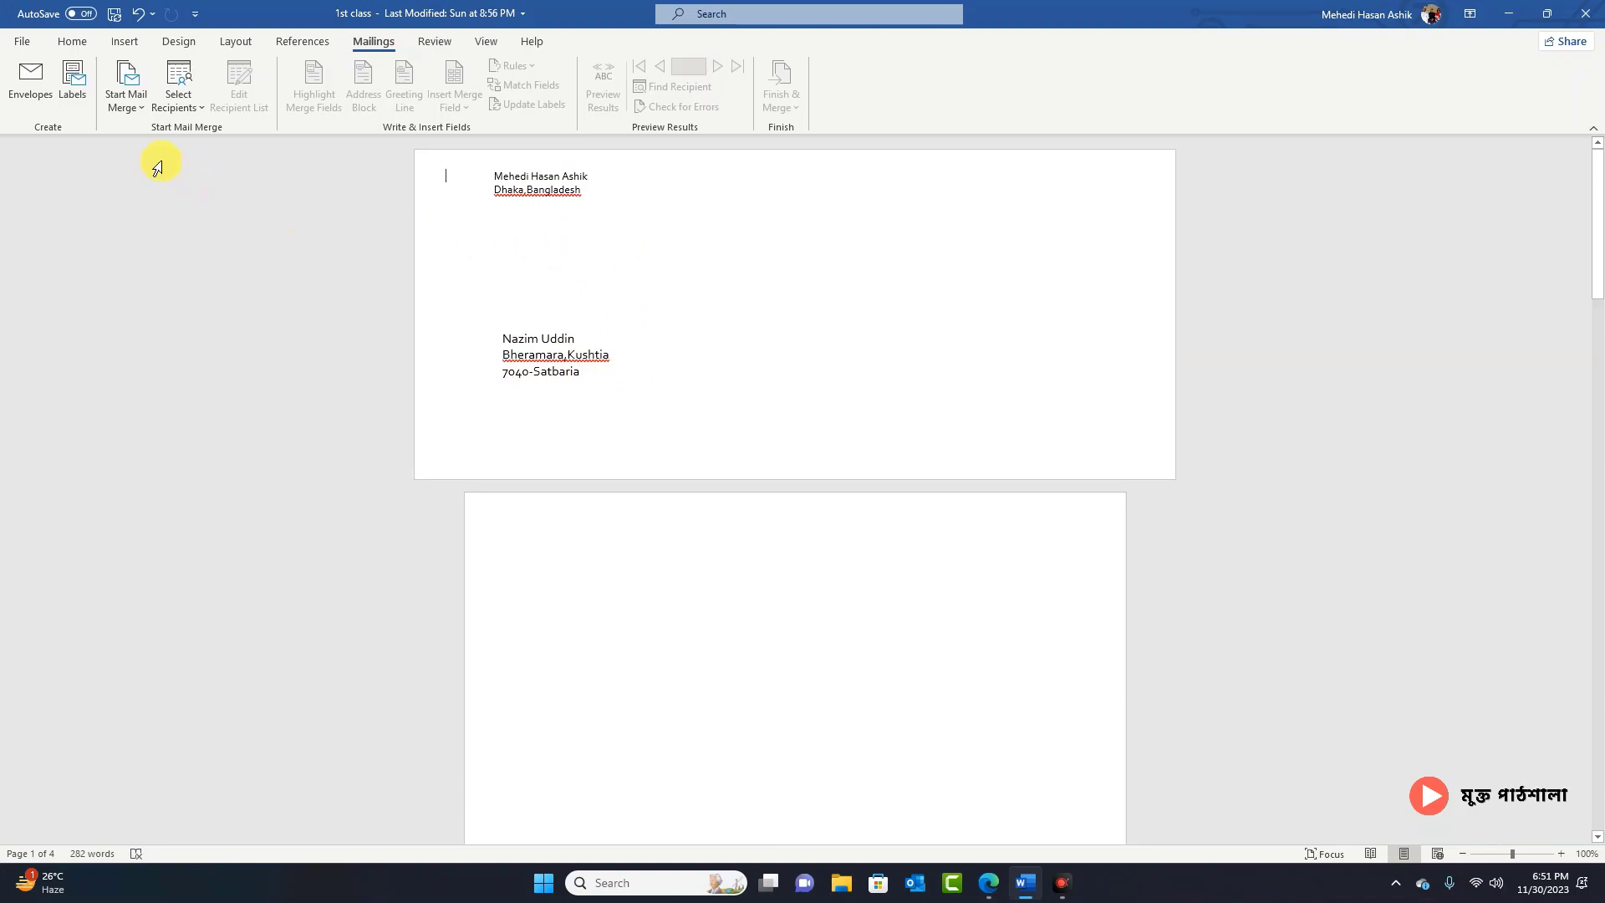
# Step: Pick the Microsoft 30 Per Page label type and generate a new document of address labels
pyautogui.click(72, 97)
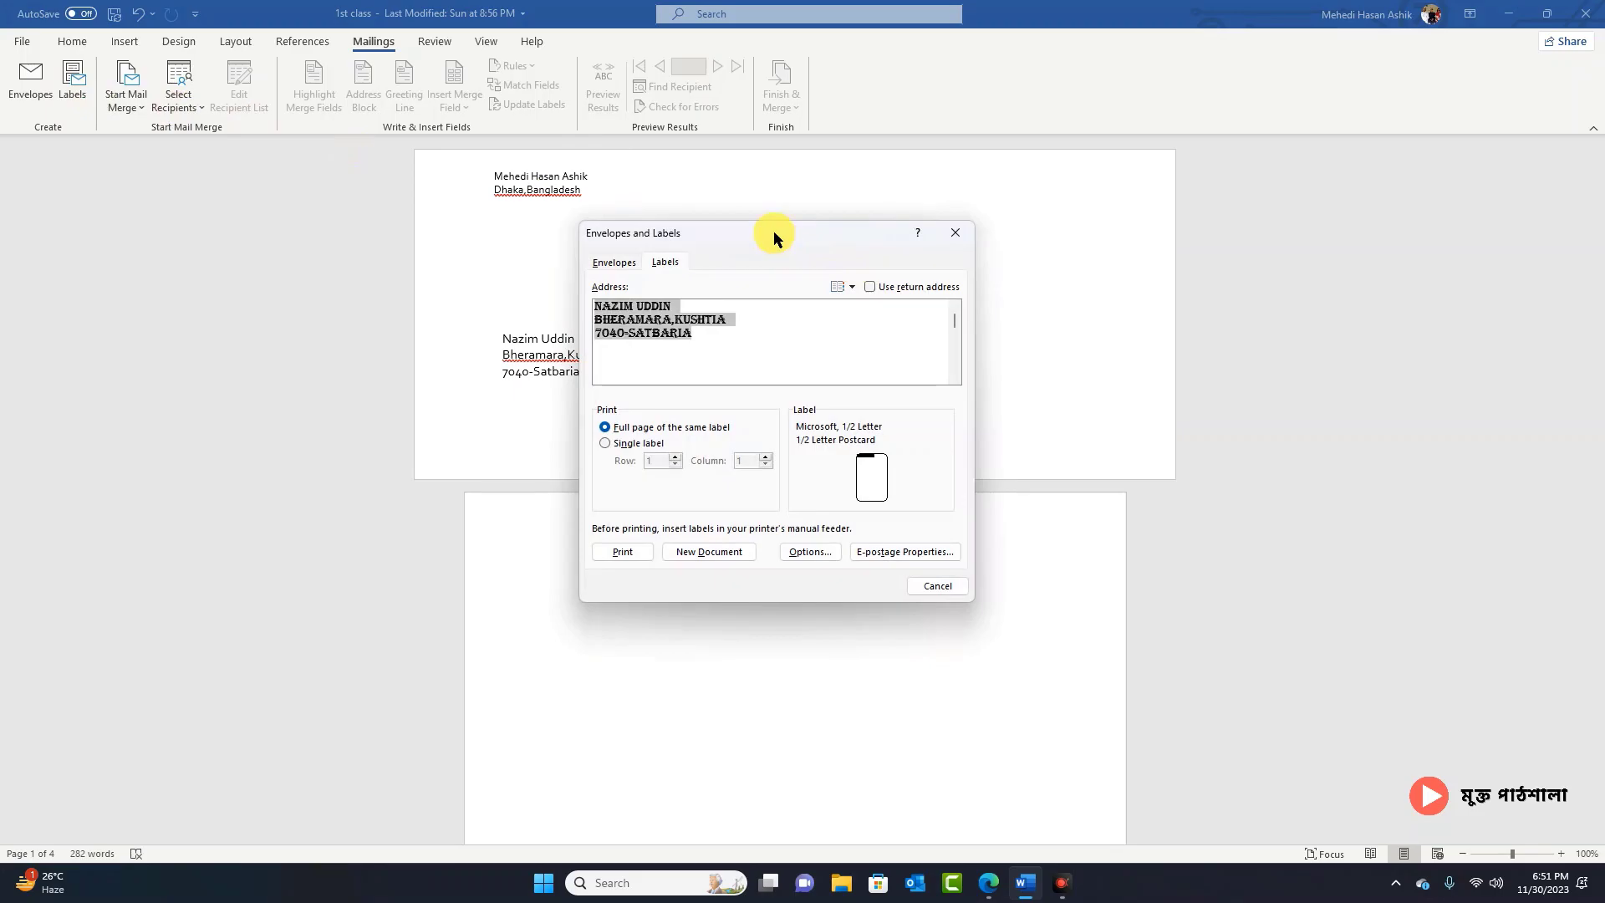
pyautogui.moveTo(774, 234); pyautogui.dragTo(1341, 218)
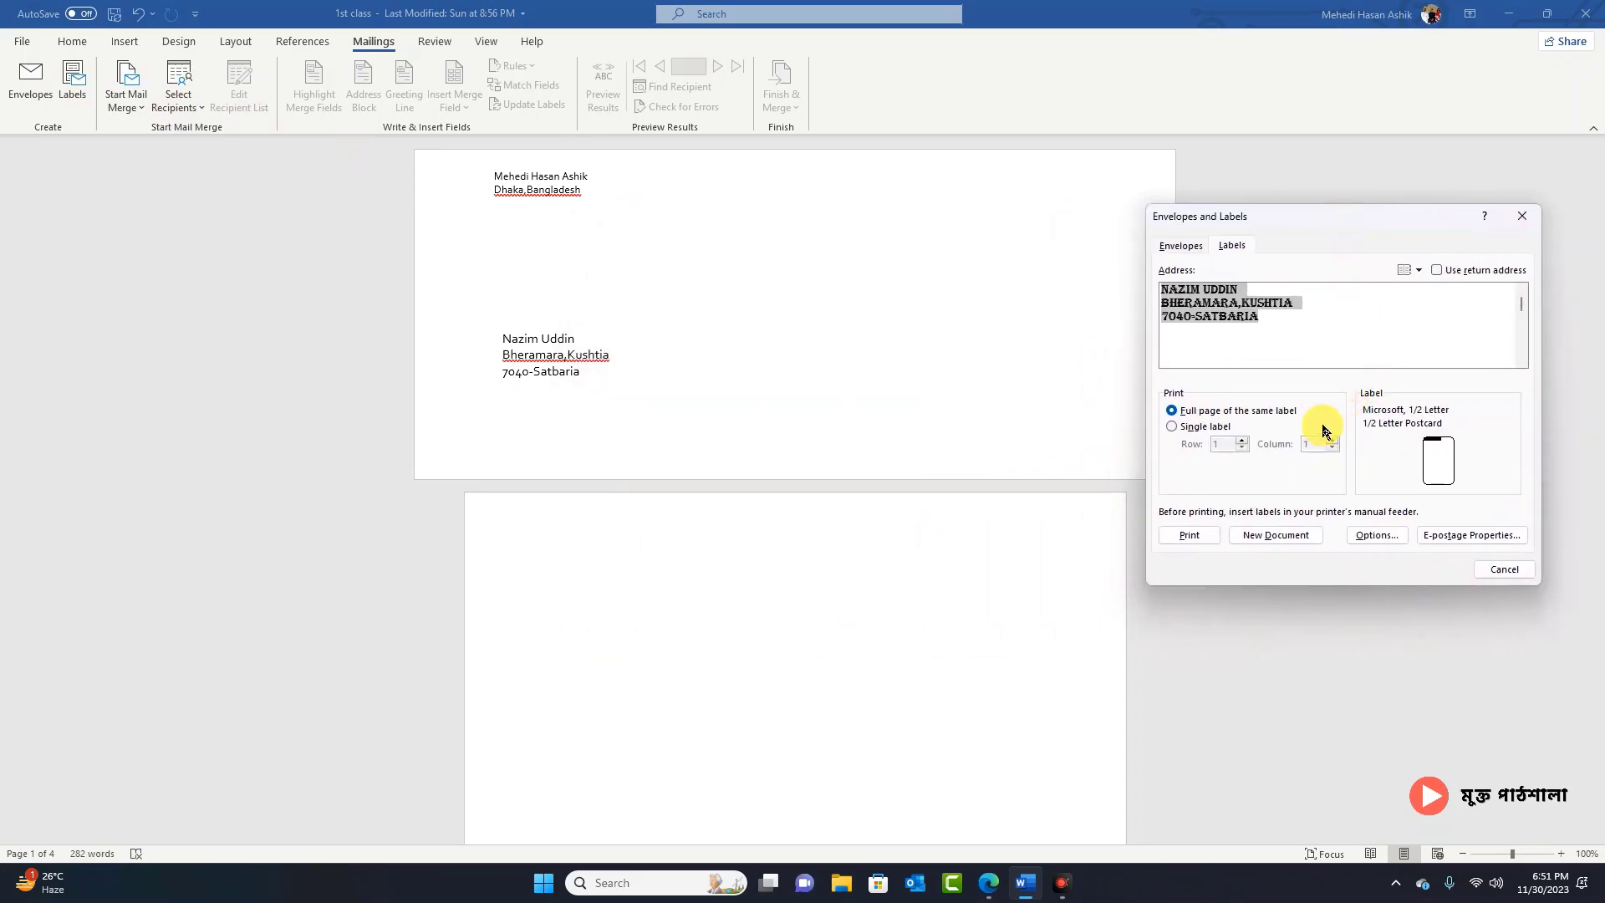
pyautogui.moveTo(1296, 217); pyautogui.dragTo(1274, 178)
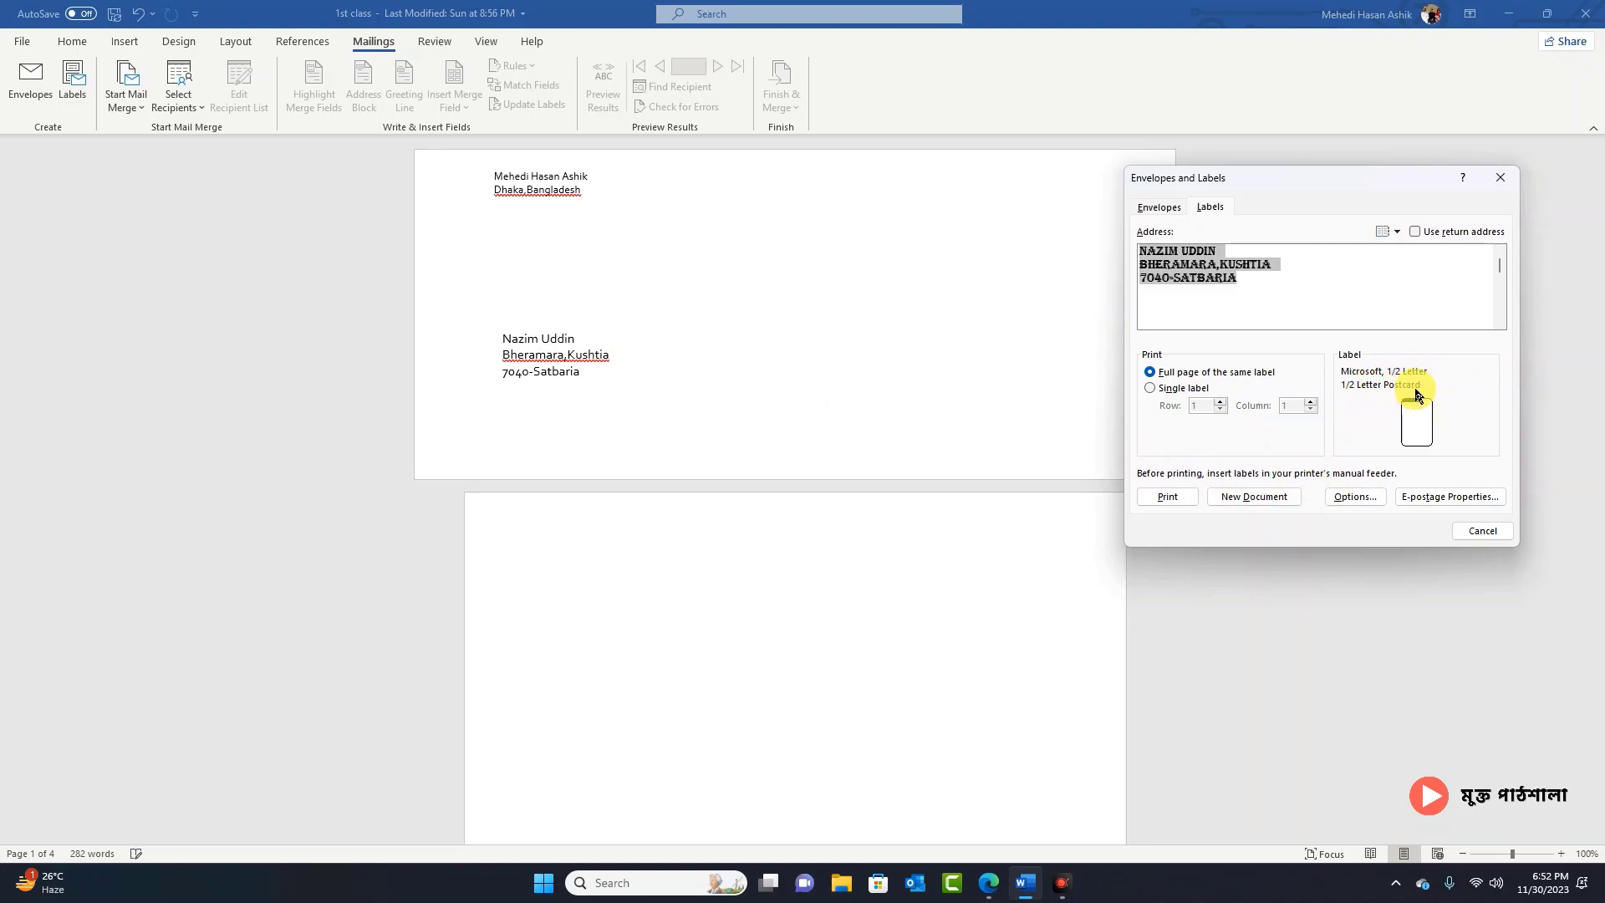
pyautogui.click(1354, 496)
pyautogui.moveTo(834, 306)
pyautogui.mouseDown()
pyautogui.moveTo(1398, 284)
pyautogui.moveTo(1354, 274)
pyautogui.mouseUp()
pyautogui.click(1226, 426)
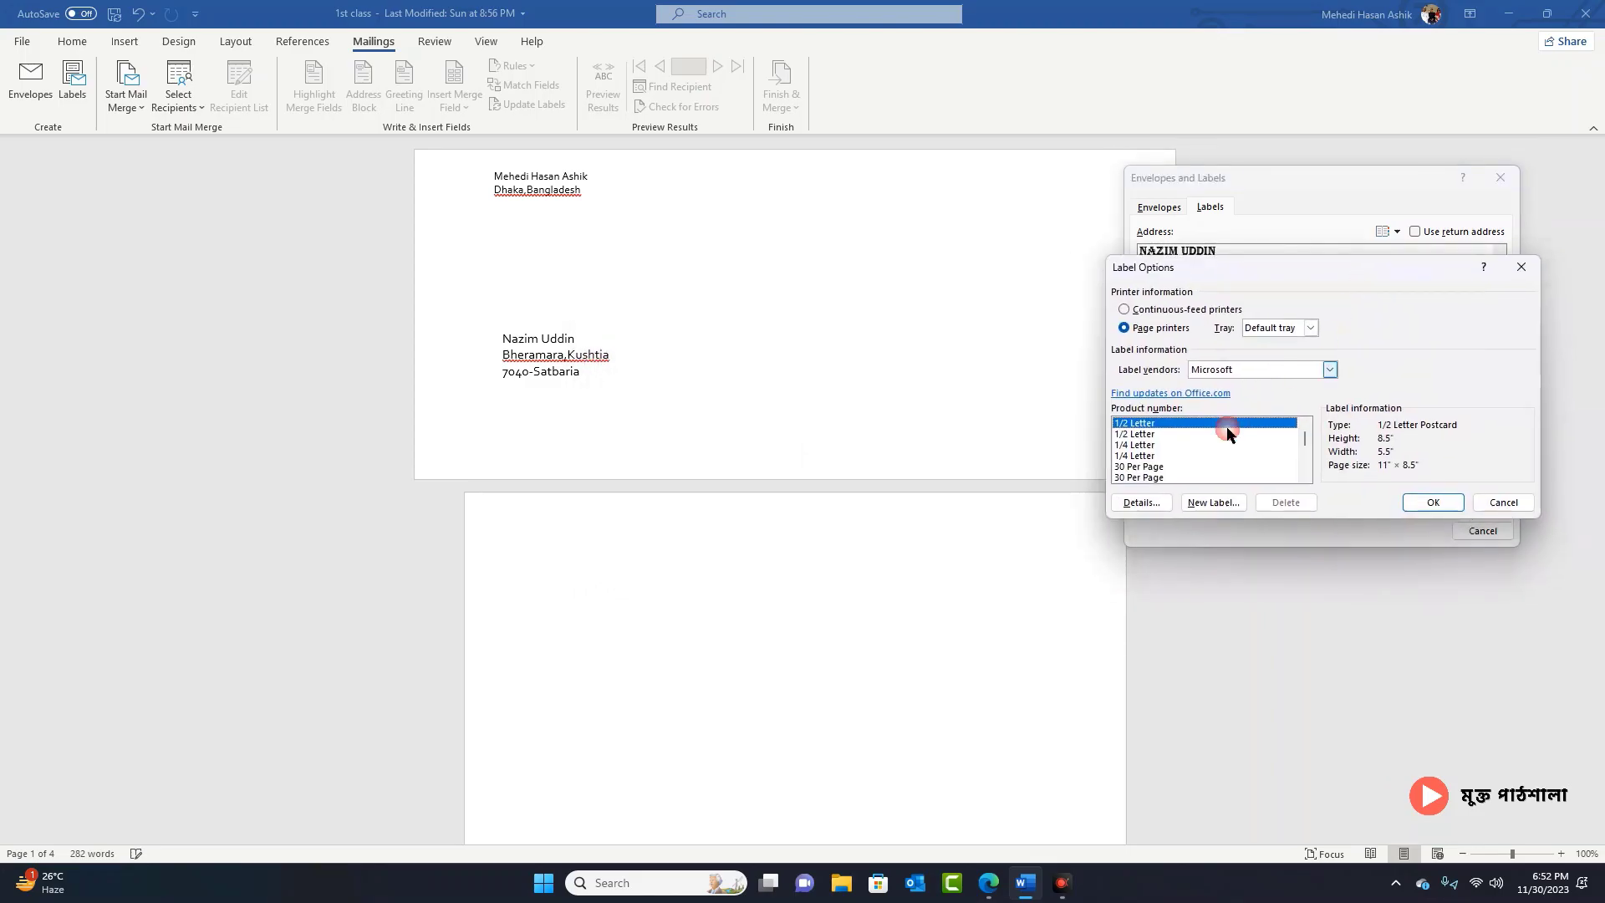
pyautogui.click(1149, 466)
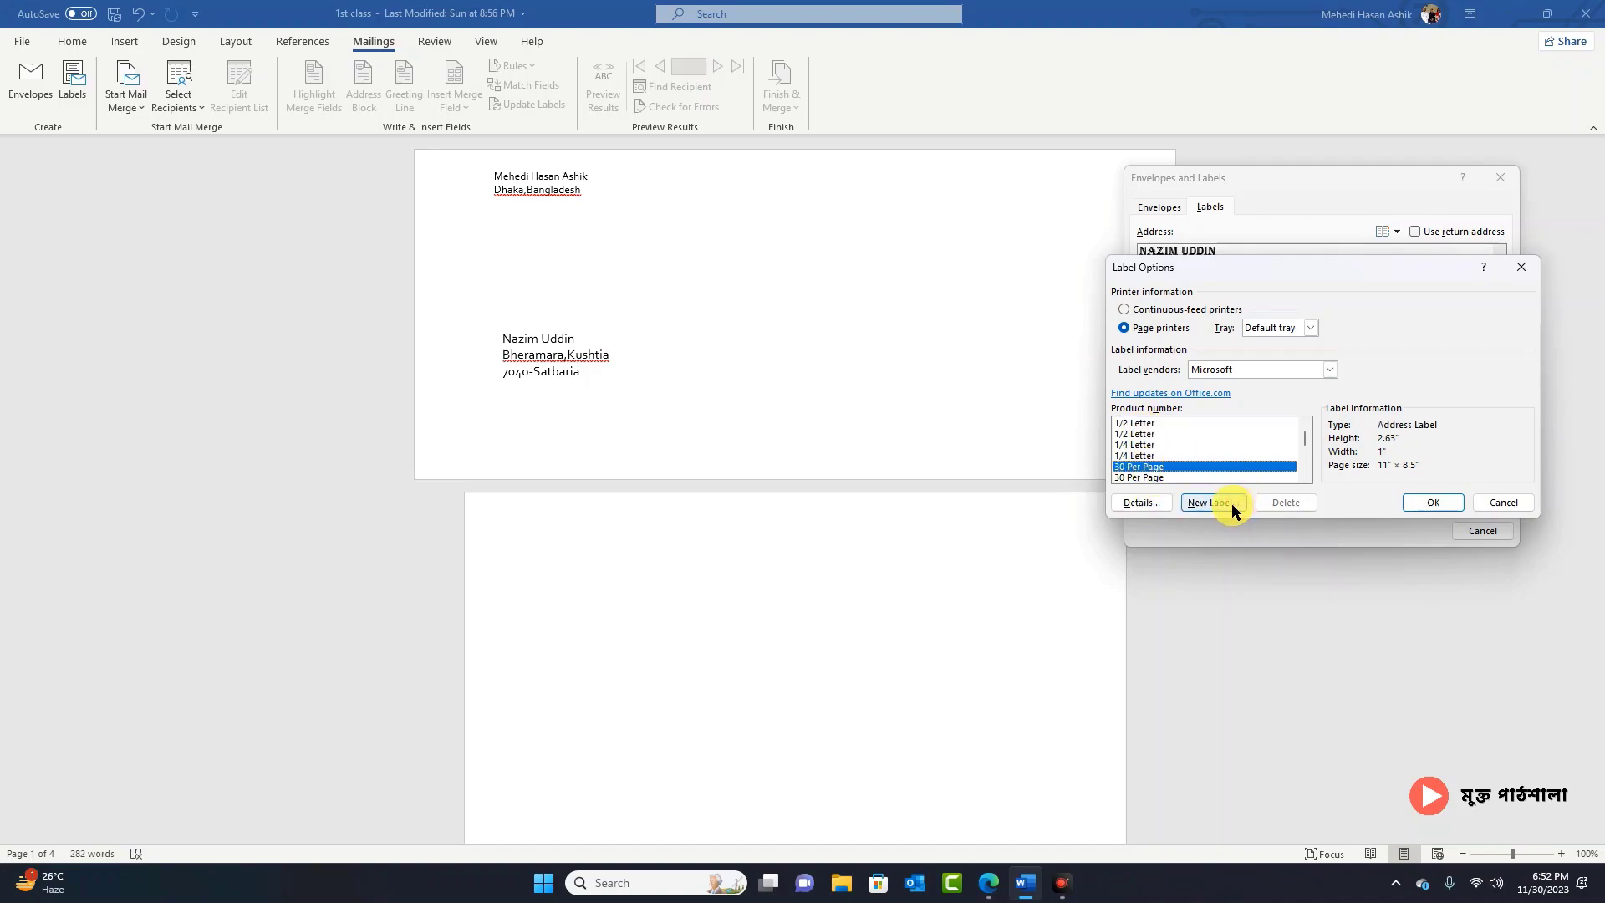
pyautogui.click(1436, 502)
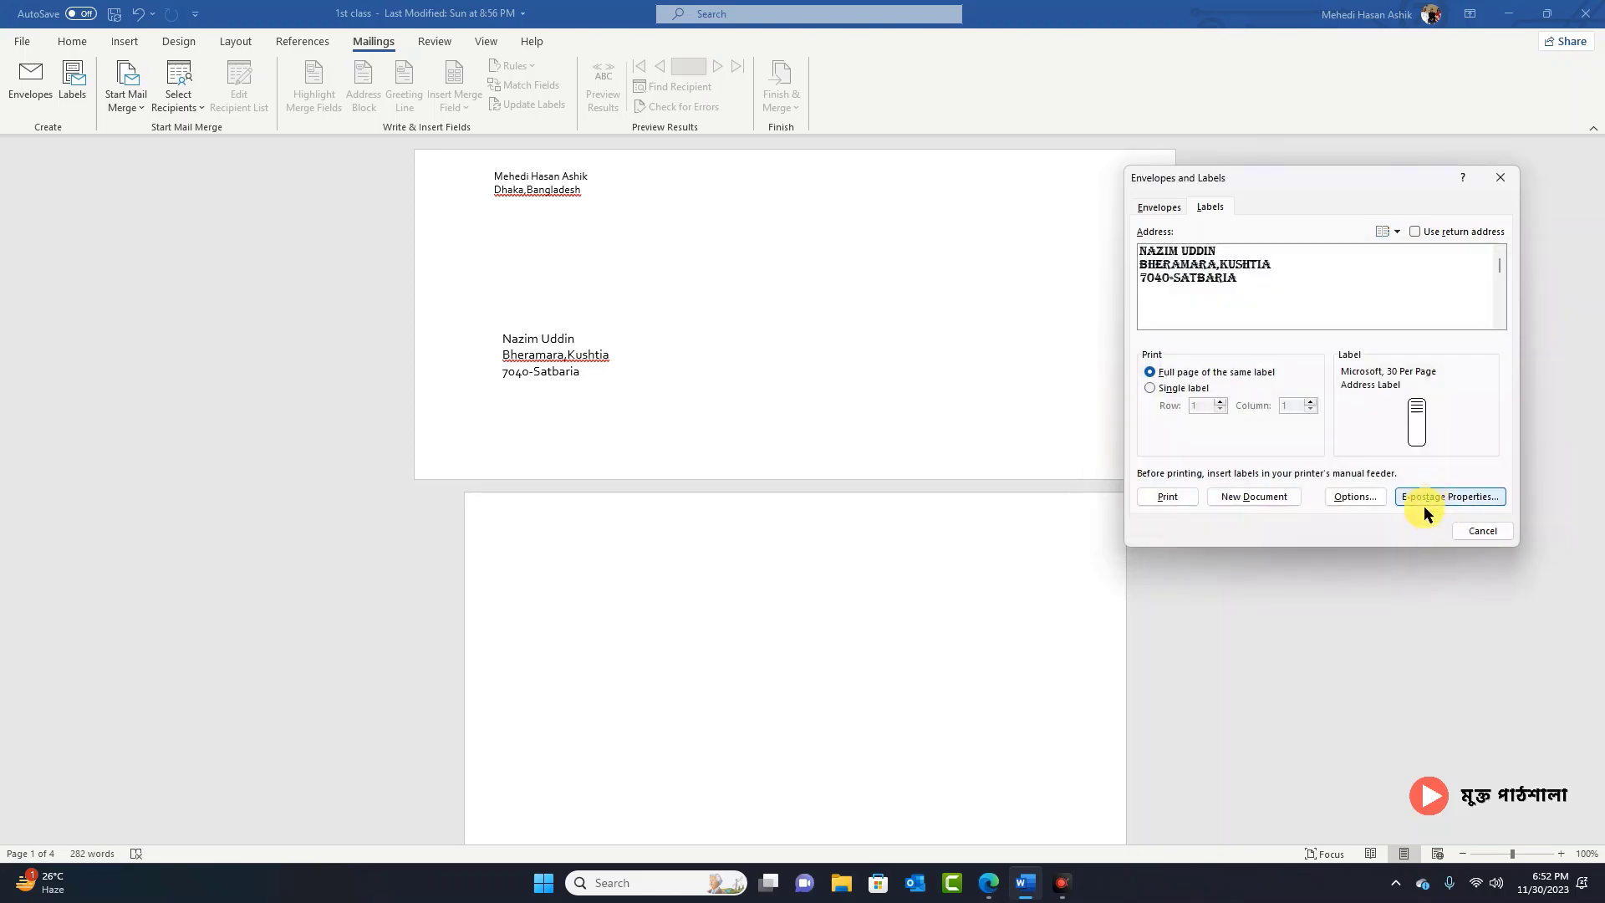
pyautogui.click(1250, 497)
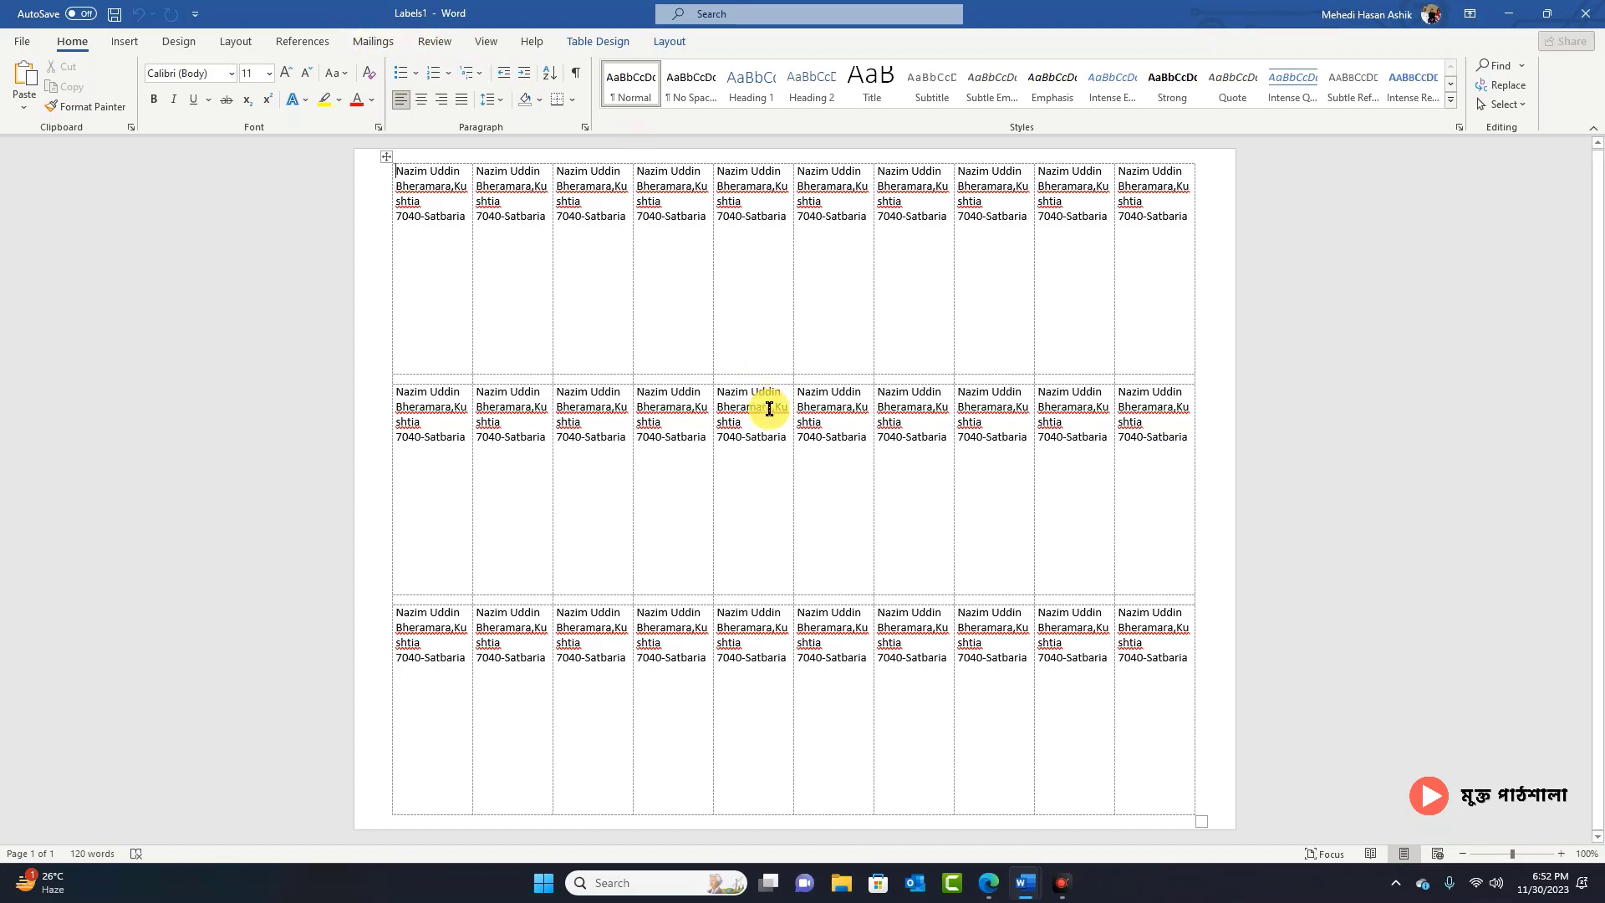
# Step: Clear the label text and delete the entire label table from Labels1
pyautogui.click(373, 44)
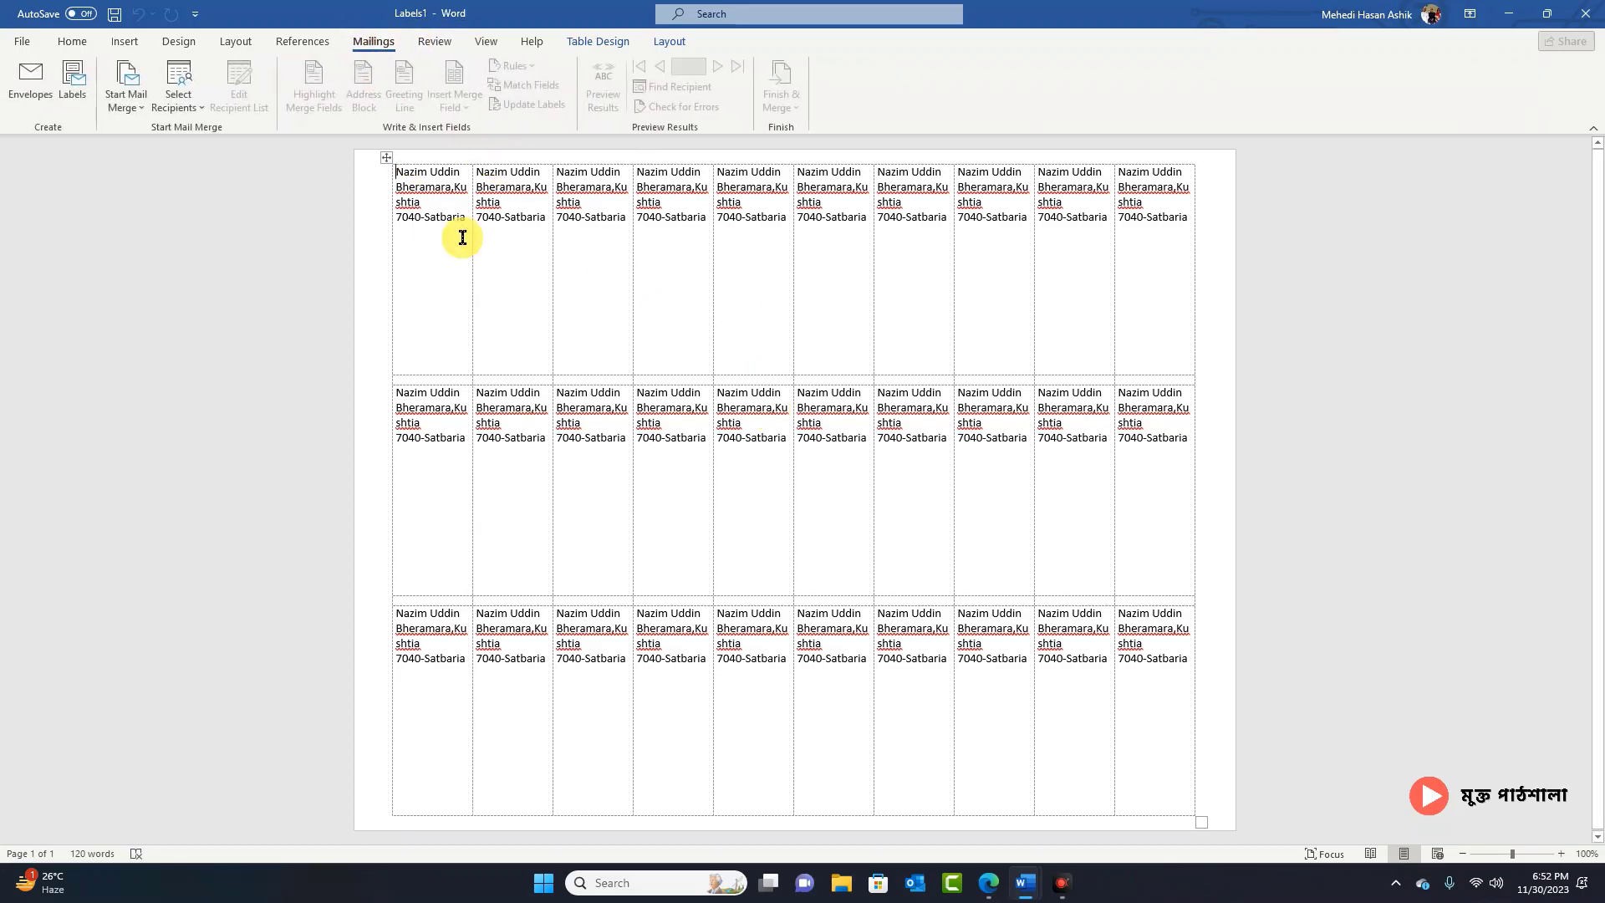
pyautogui.click(380, 156)
pyautogui.press('Delete')
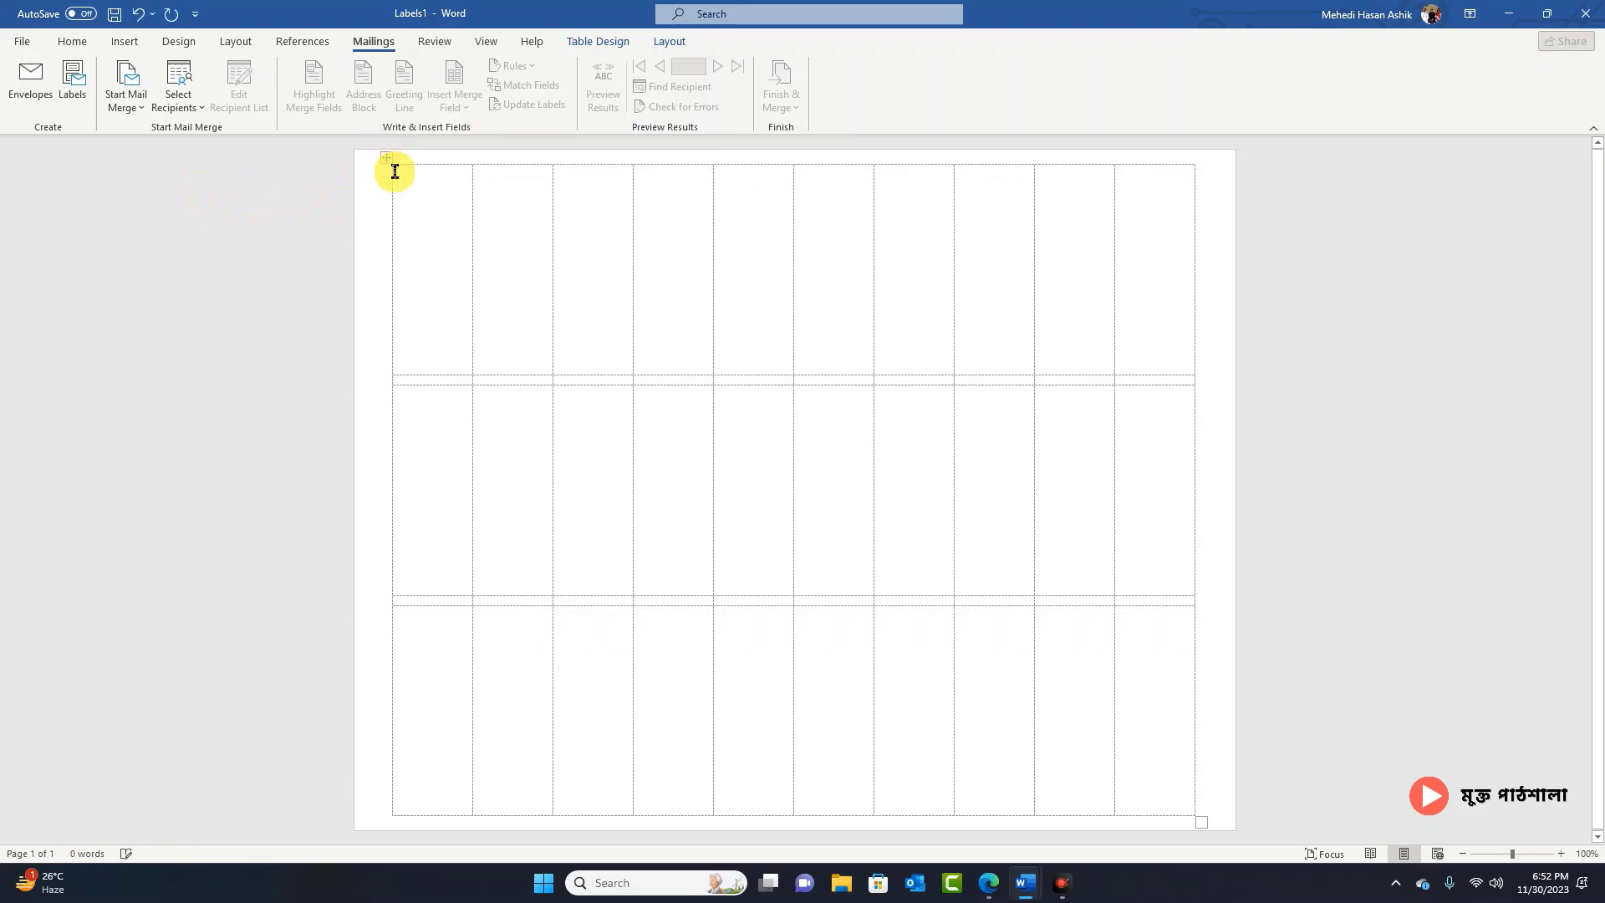
pyautogui.click(388, 155)
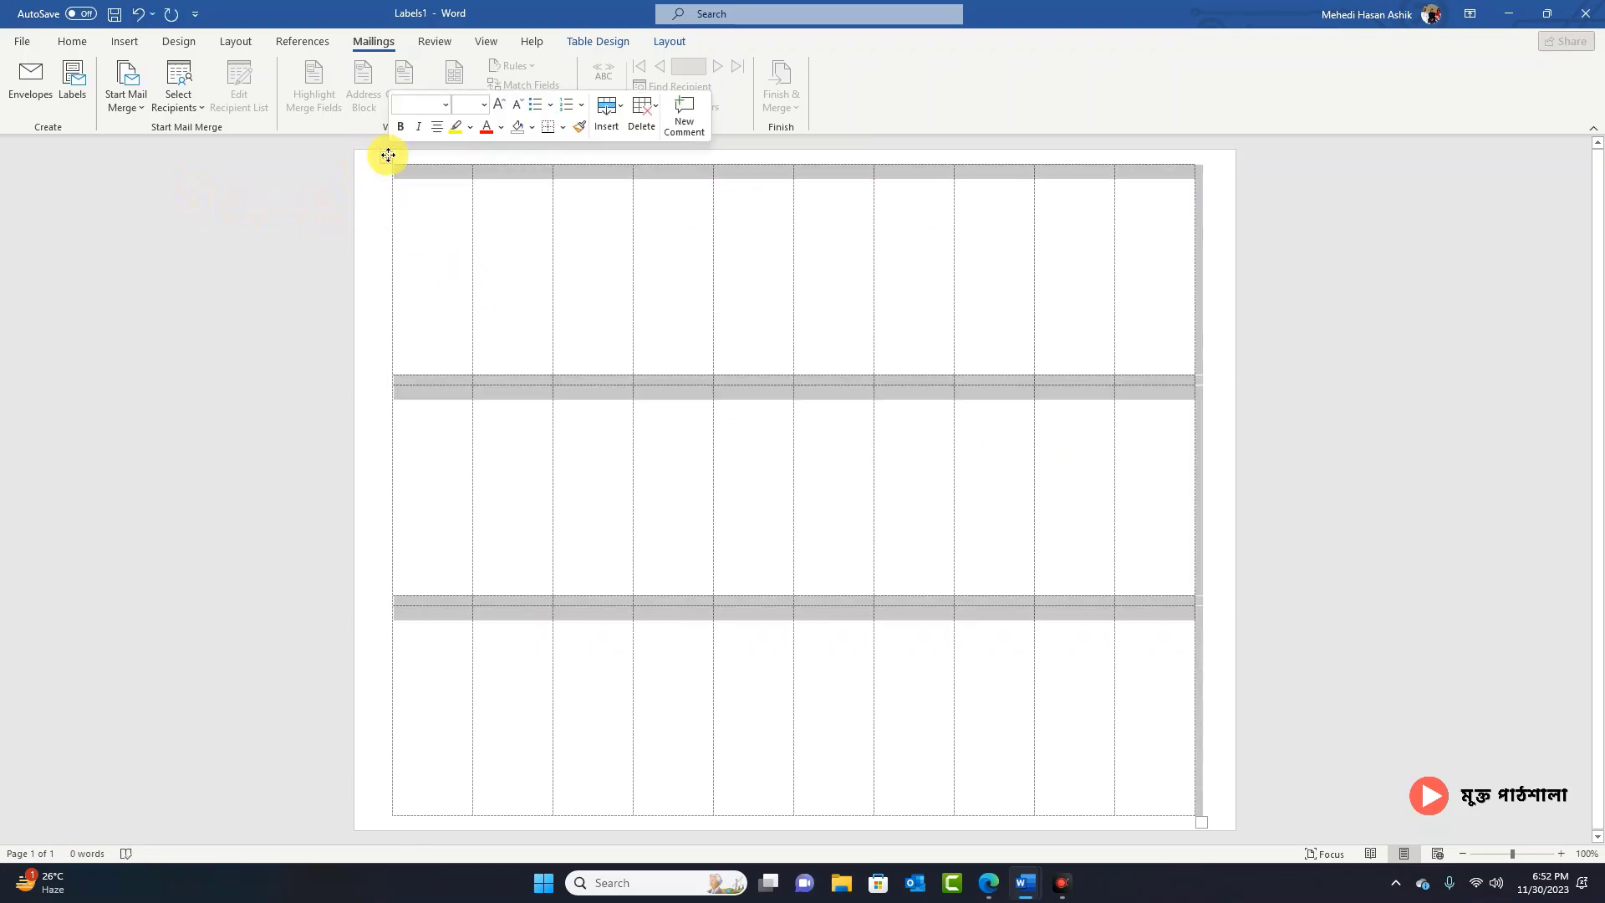
pyautogui.click(388, 155)
pyautogui.rightClick(387, 154)
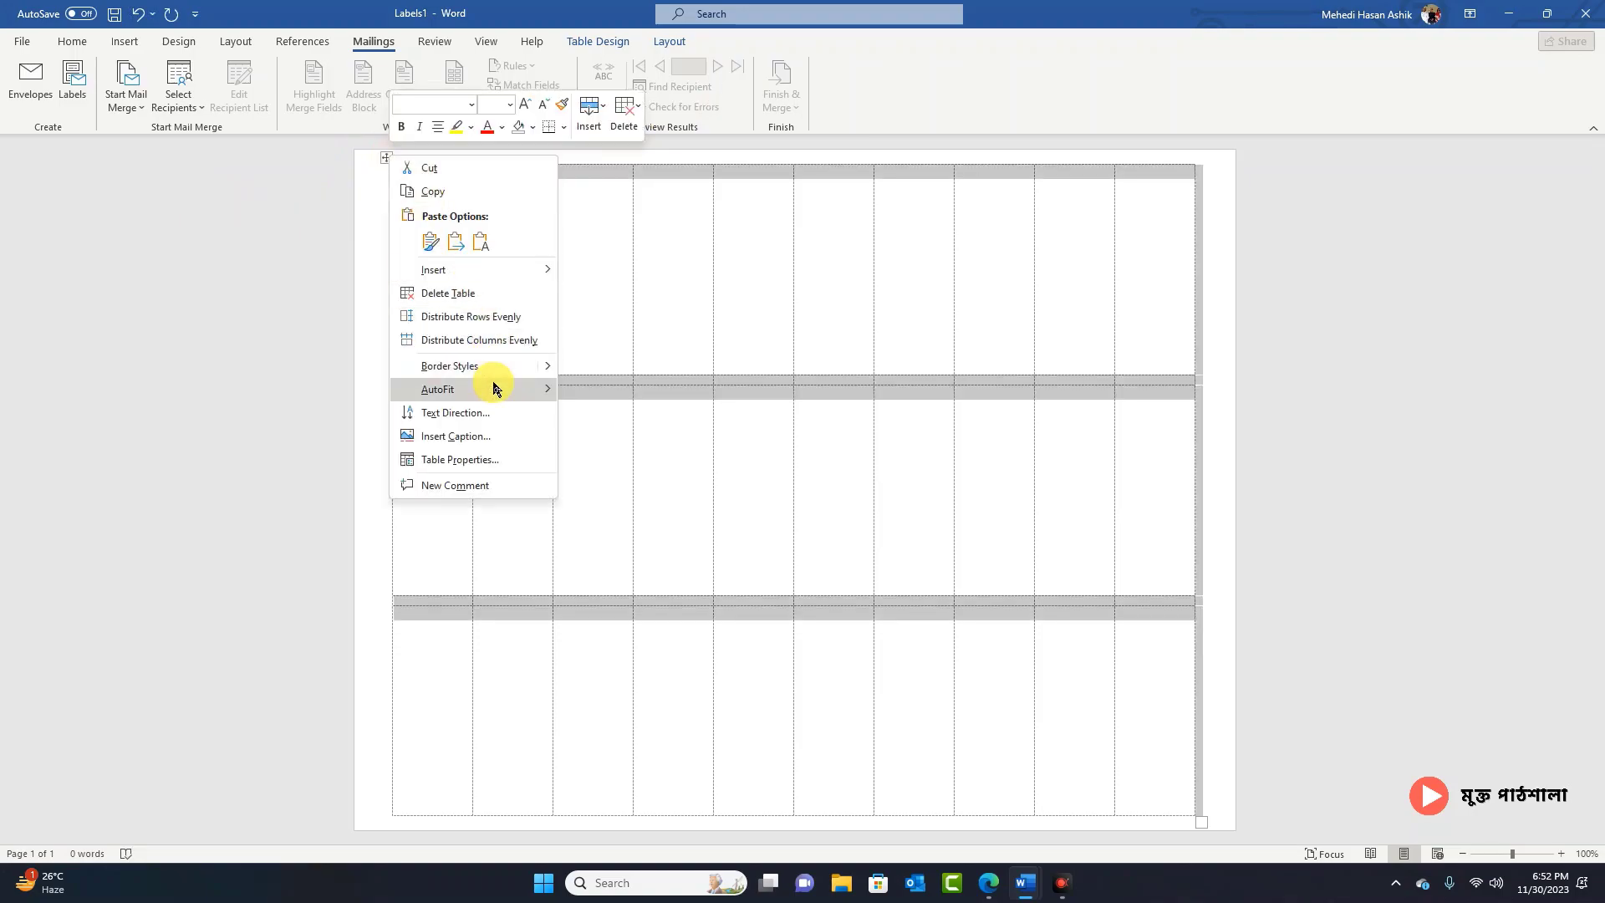
pyautogui.moveTo(496, 389)
pyautogui.click(480, 294)
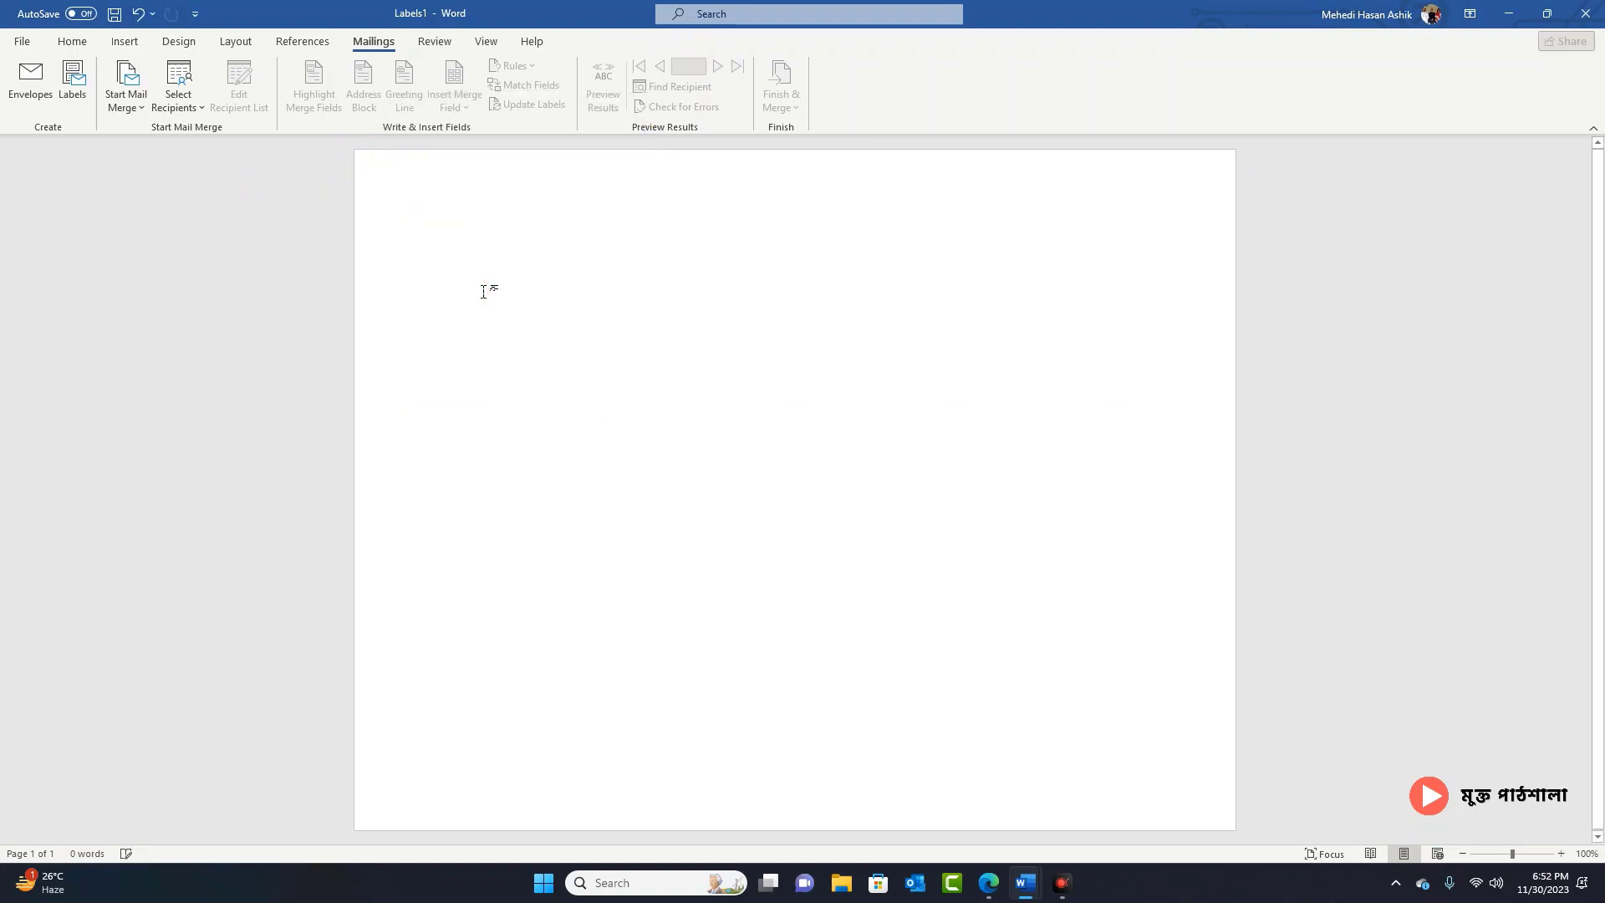
# Step: Insert a blank page into the Labels1 document
pyautogui.click(90, 39)
pyautogui.click(126, 42)
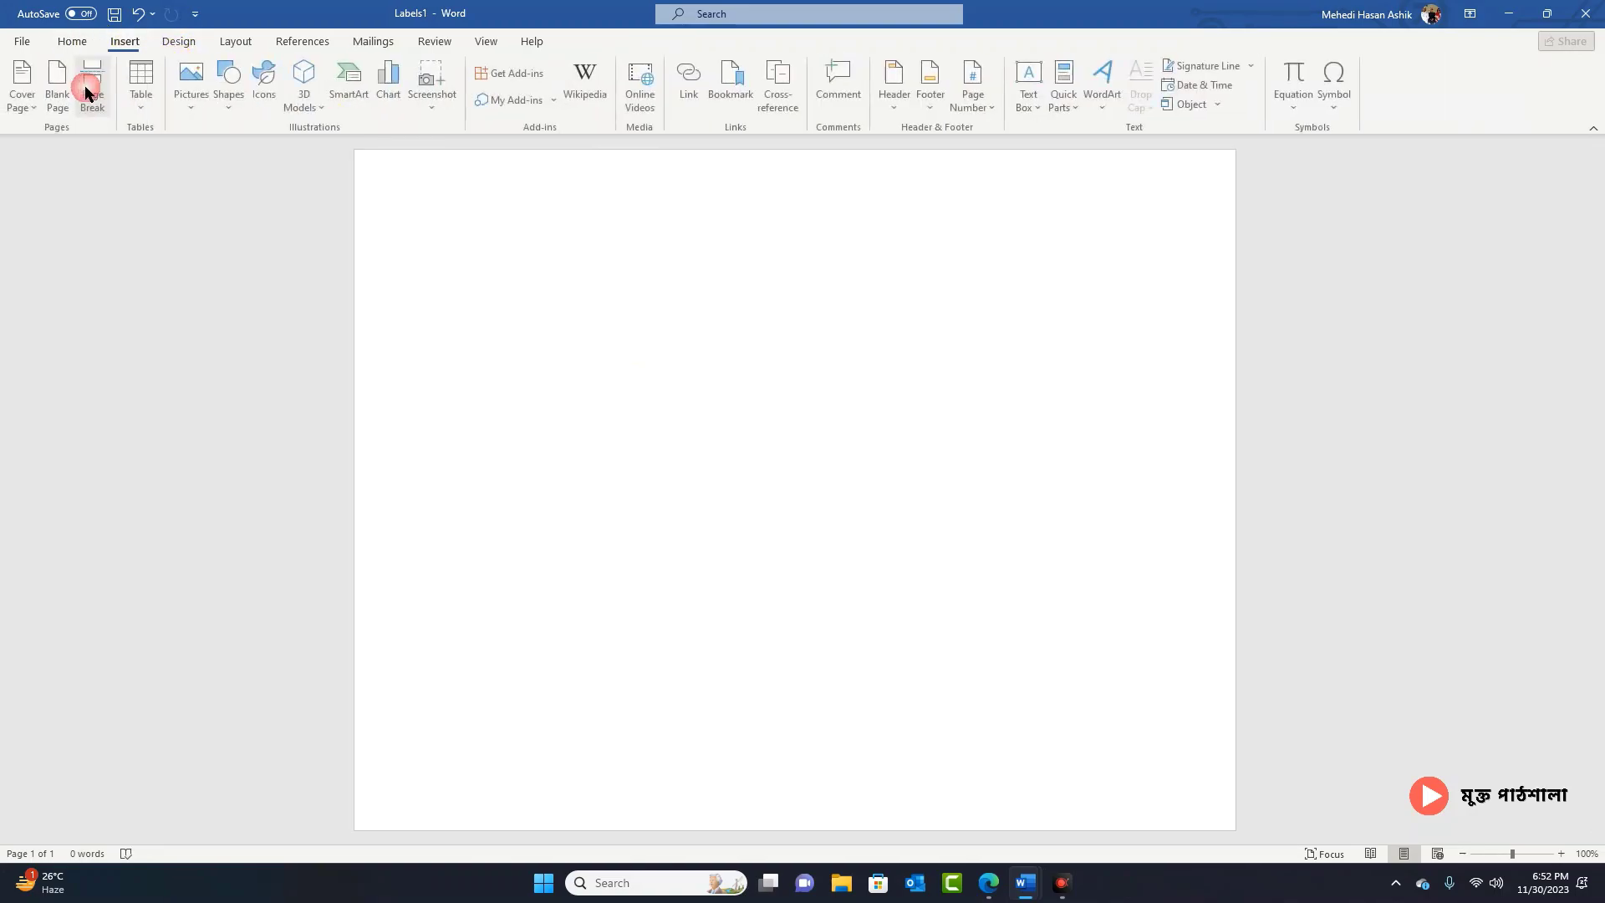
pyautogui.click(60, 87)
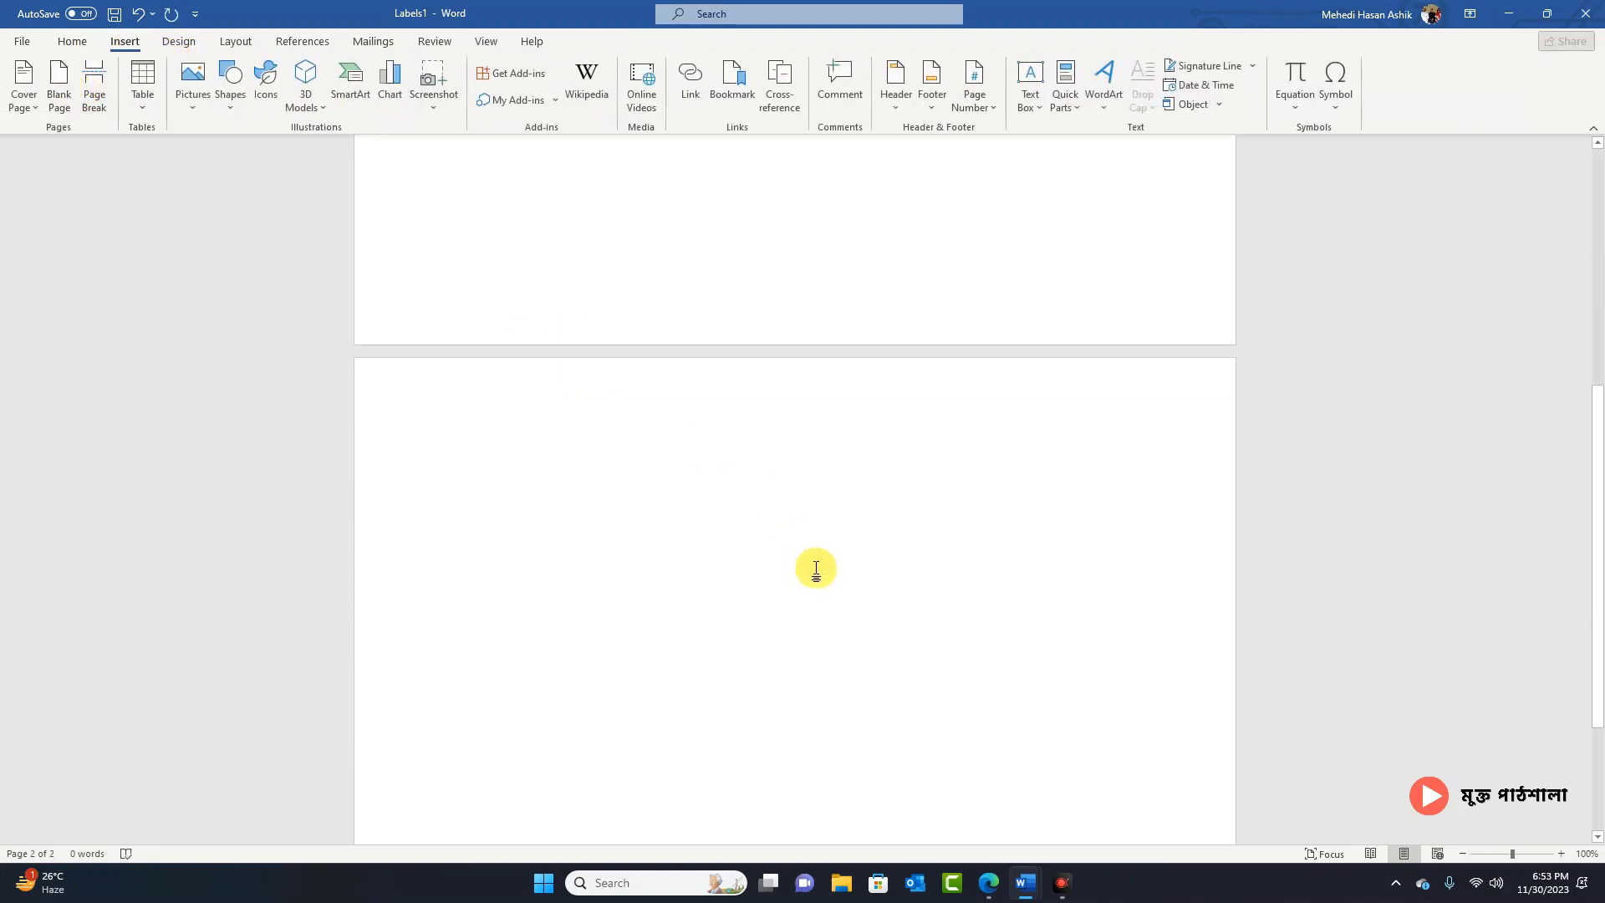
pyautogui.scroll(5, 658, 432)
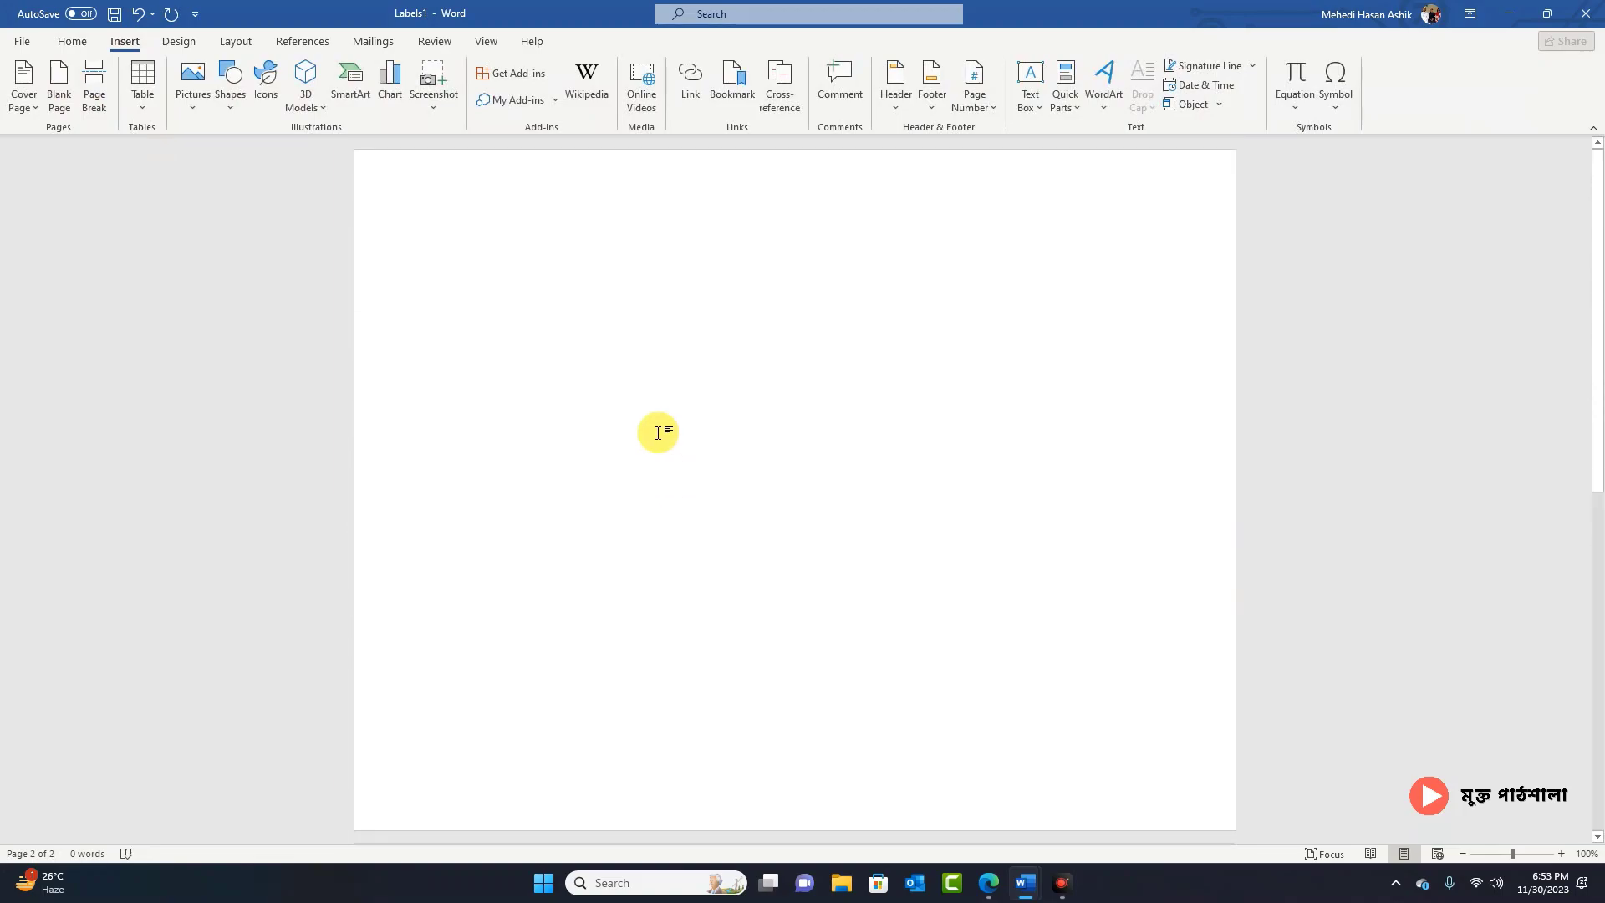
pyautogui.scroll(-5, 648, 526)
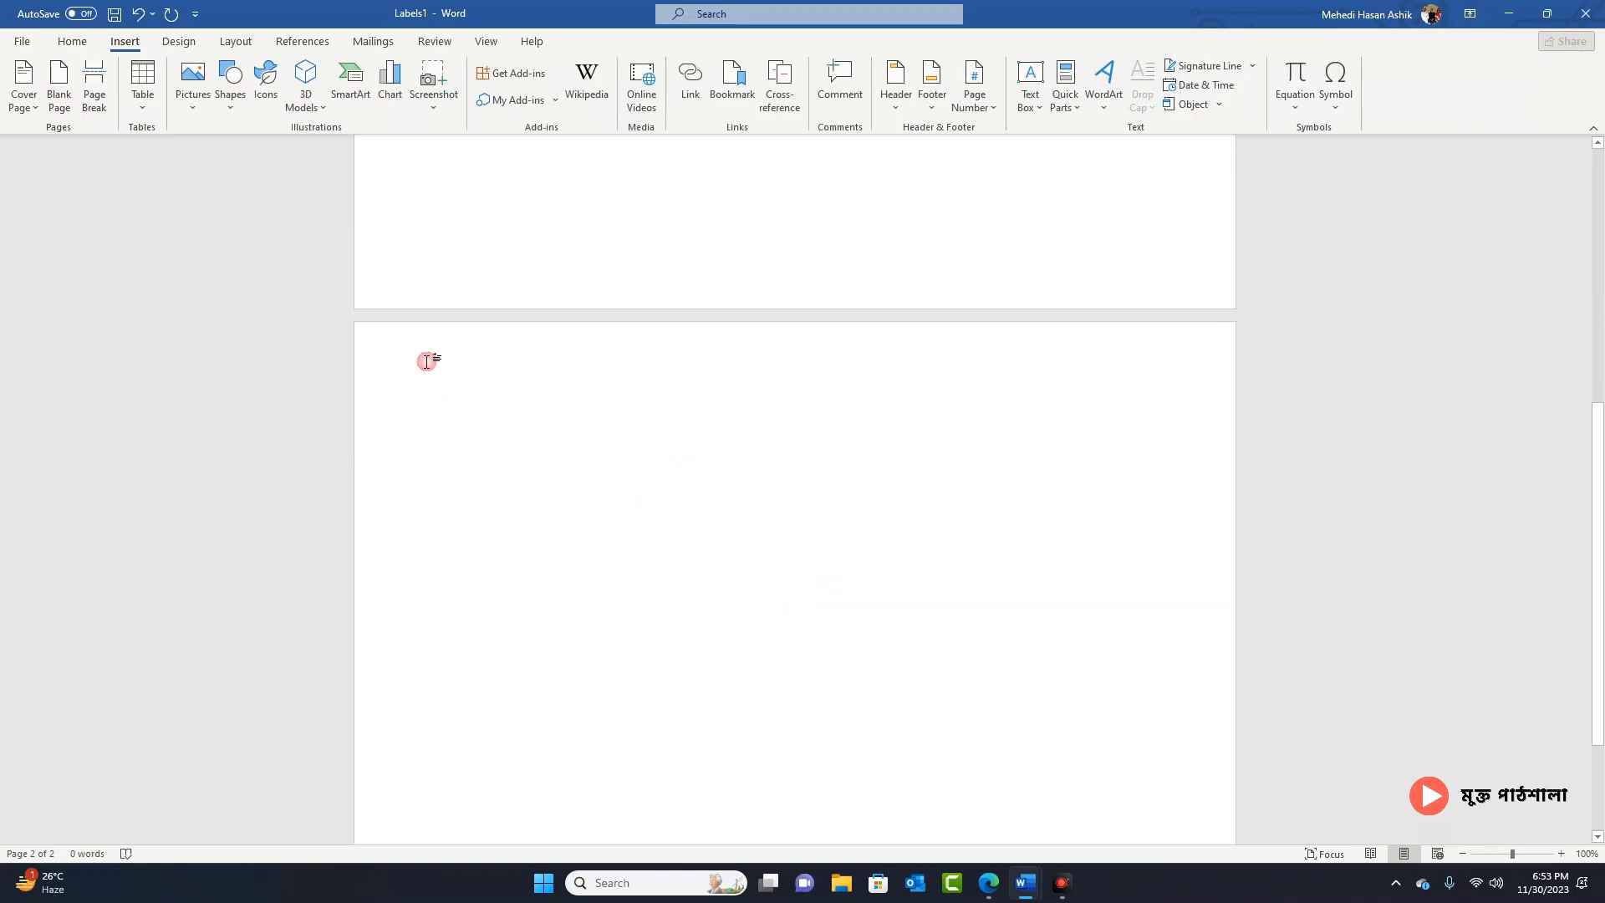
pyautogui.scroll(5, 427, 361)
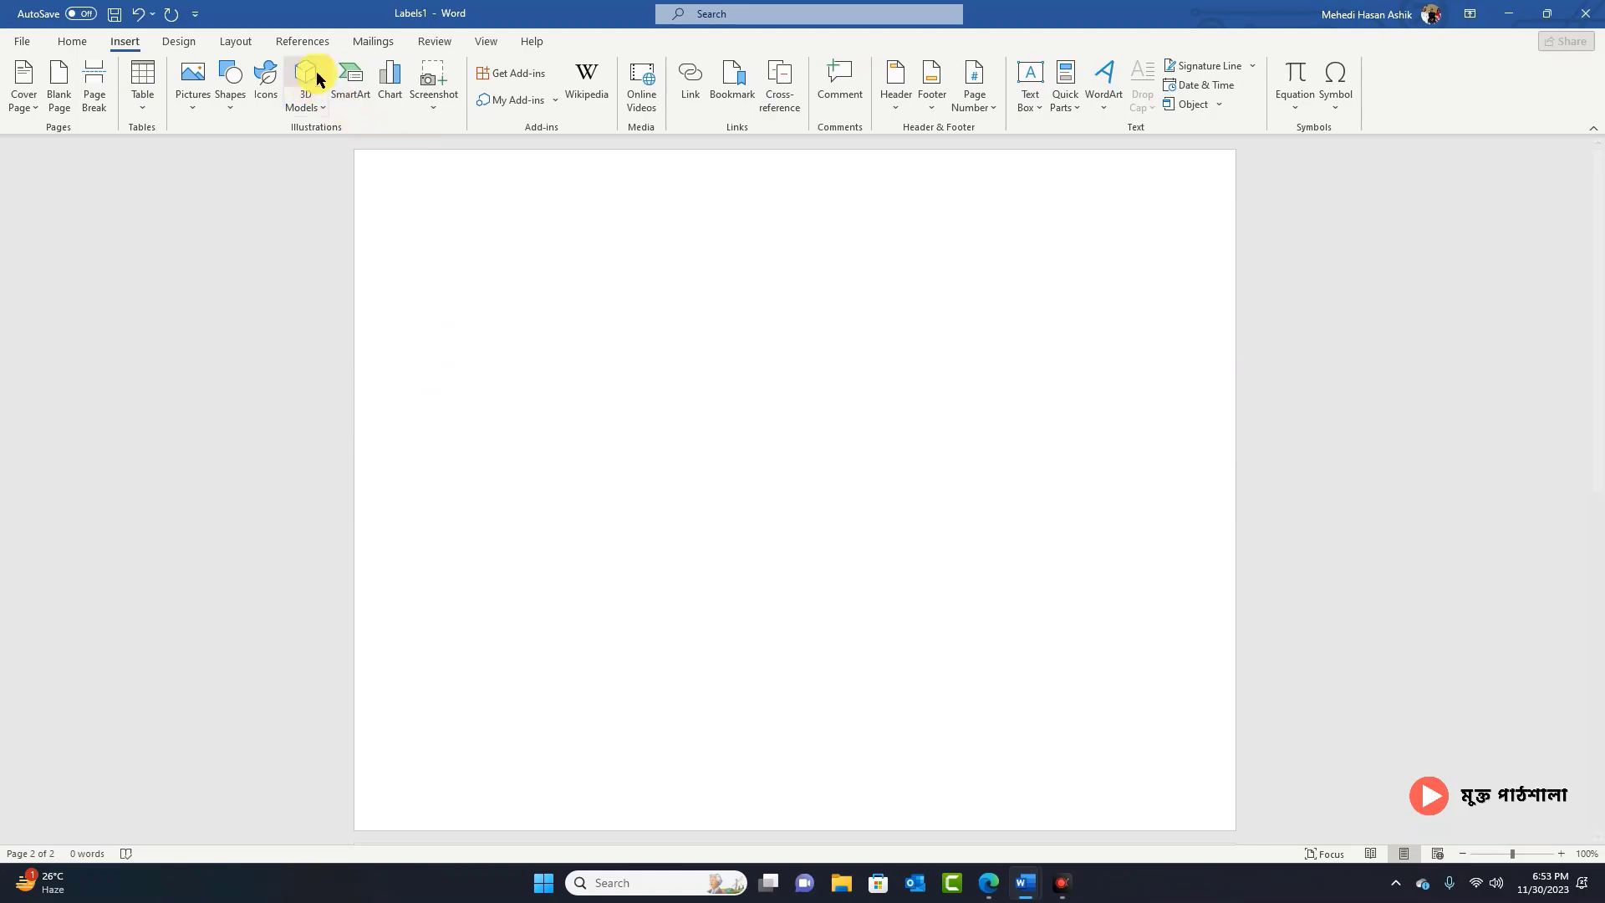
# Step: Close Labels1 without saving its changes
pyautogui.moveTo(1027, 884)
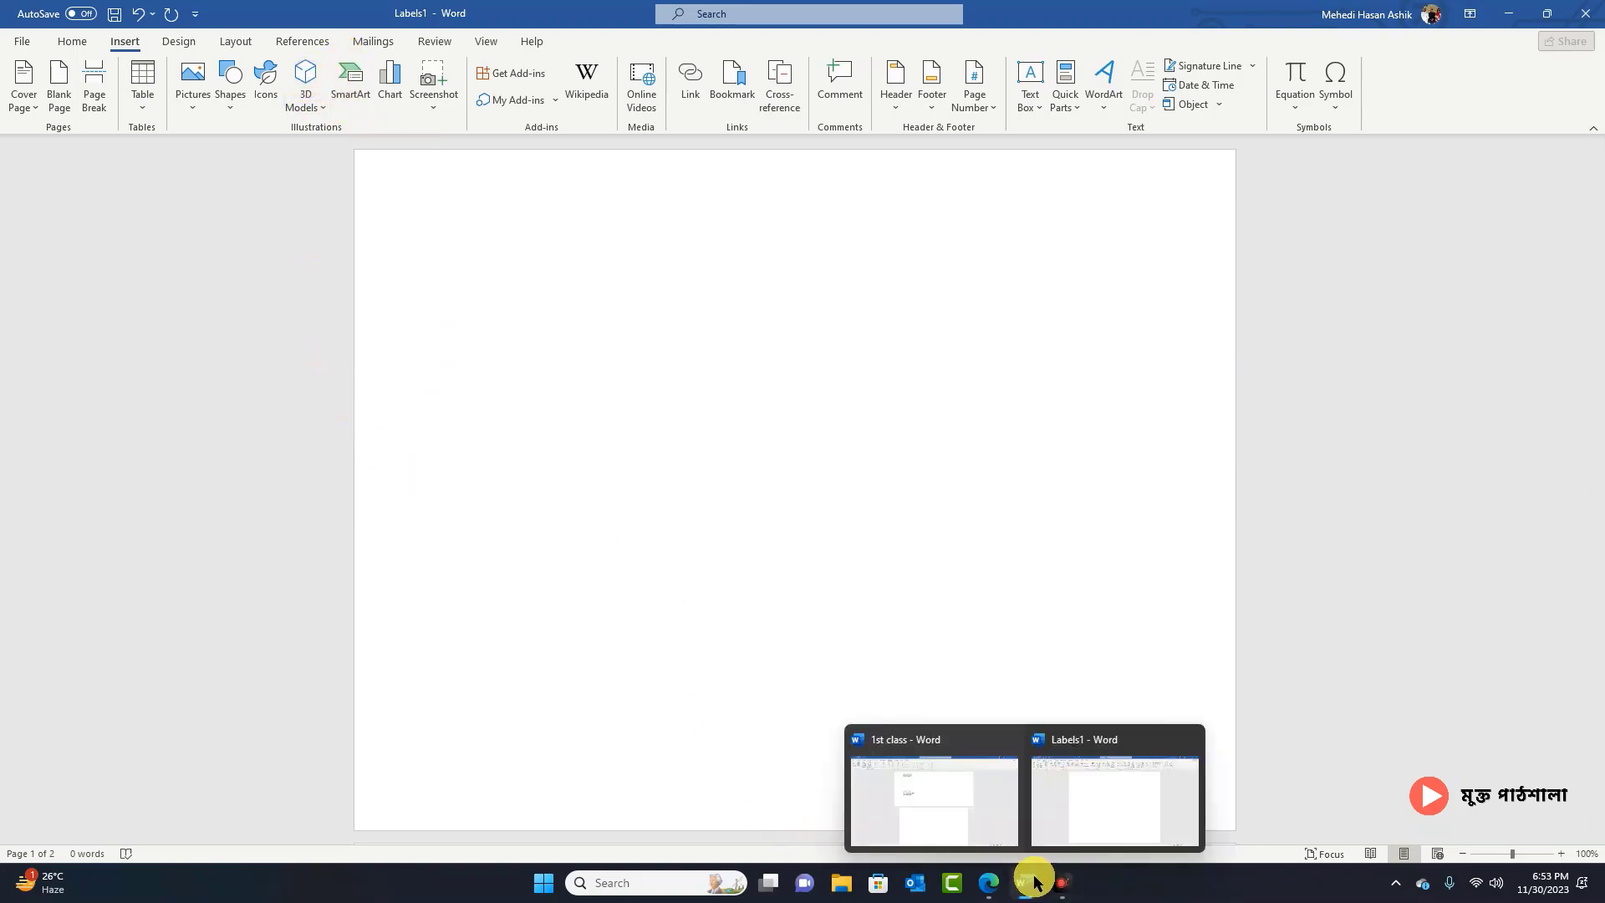
pyautogui.click(1190, 742)
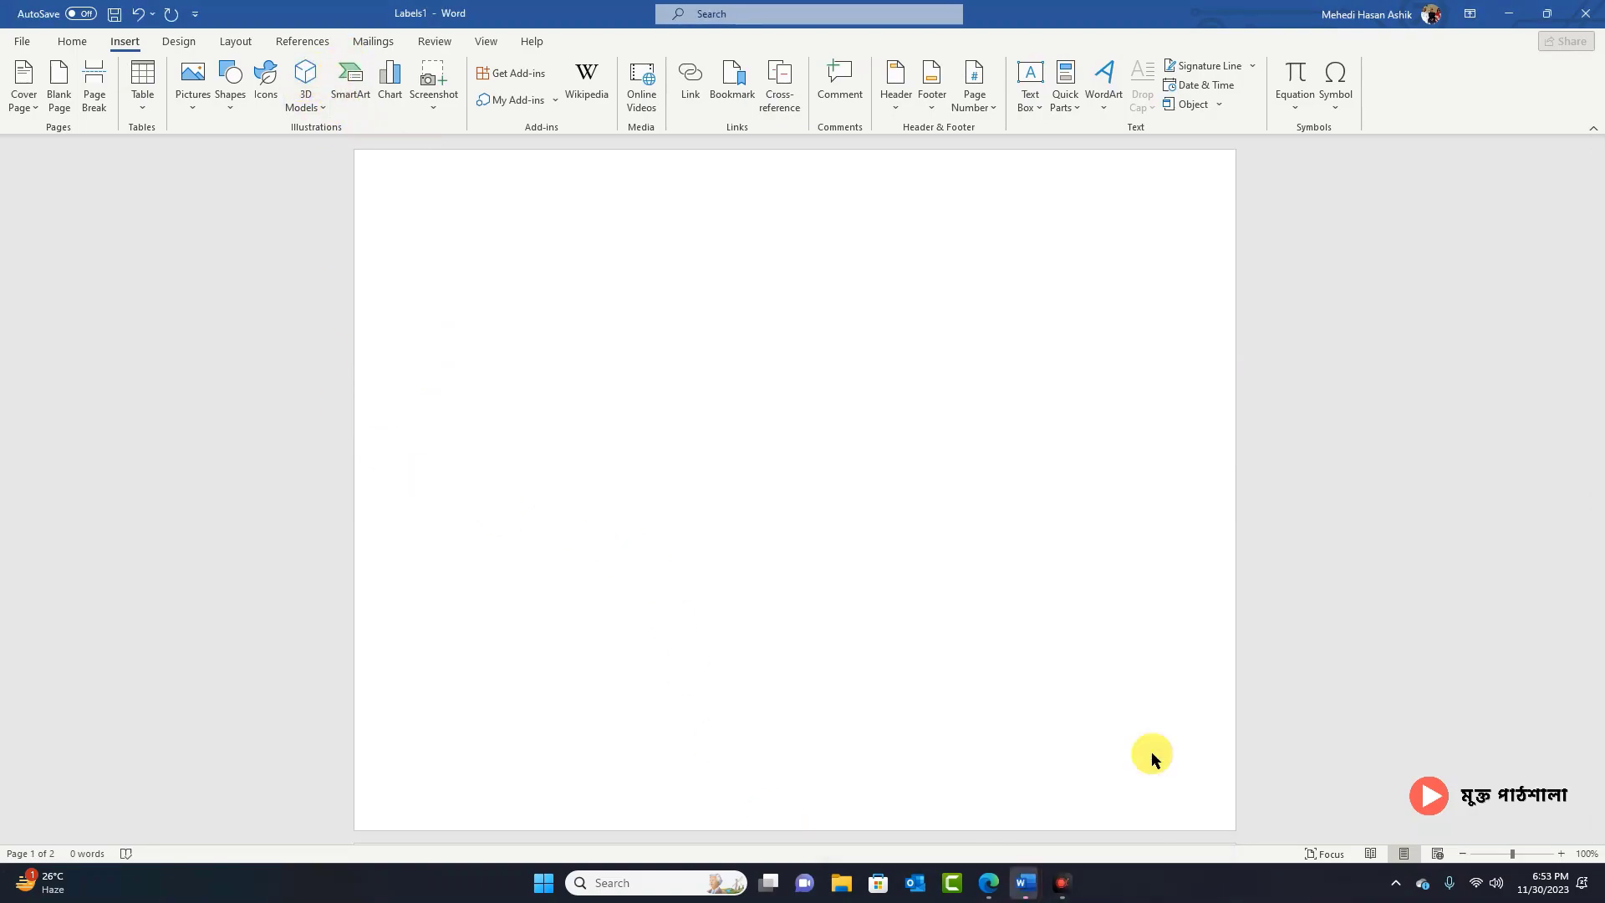
pyautogui.click(886, 532)
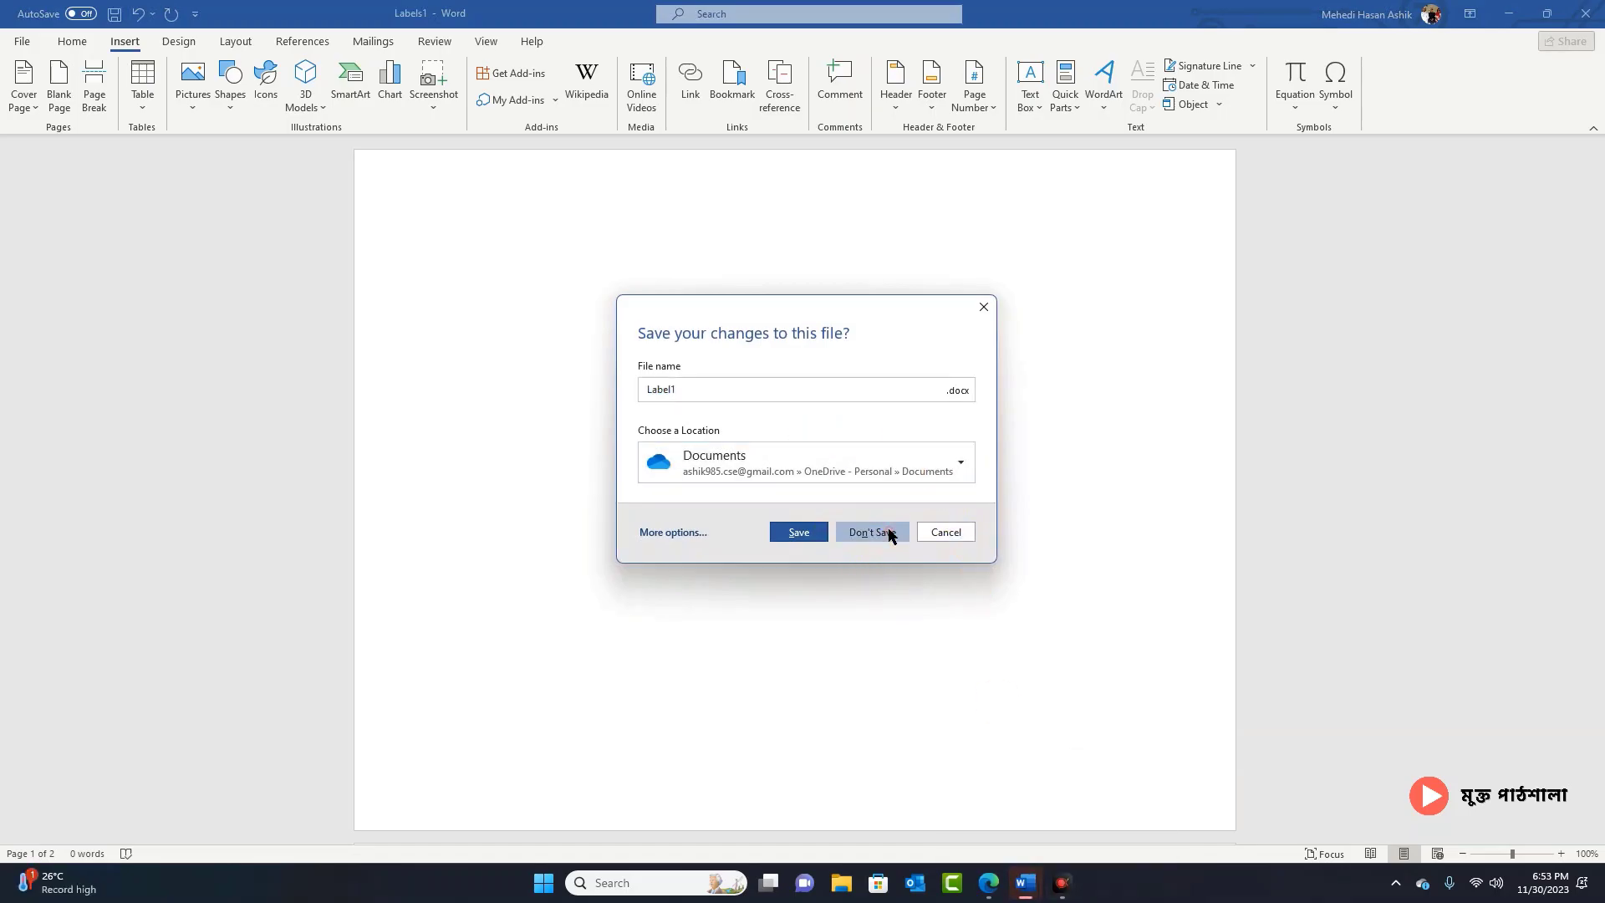
pyautogui.click(1007, 883)
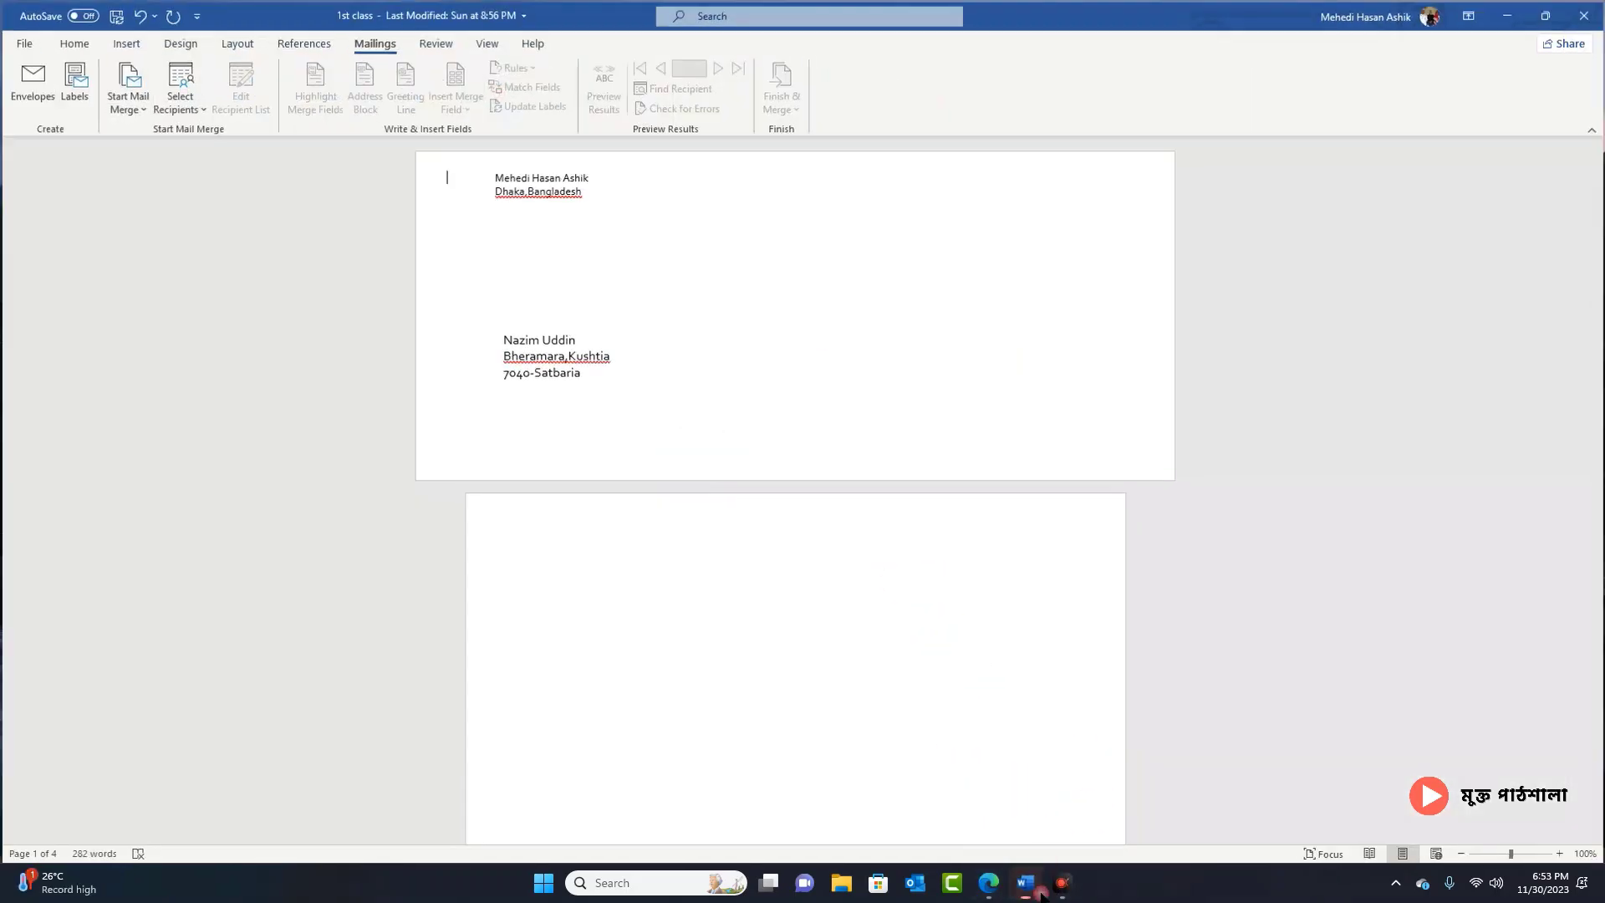
pyautogui.click(1028, 874)
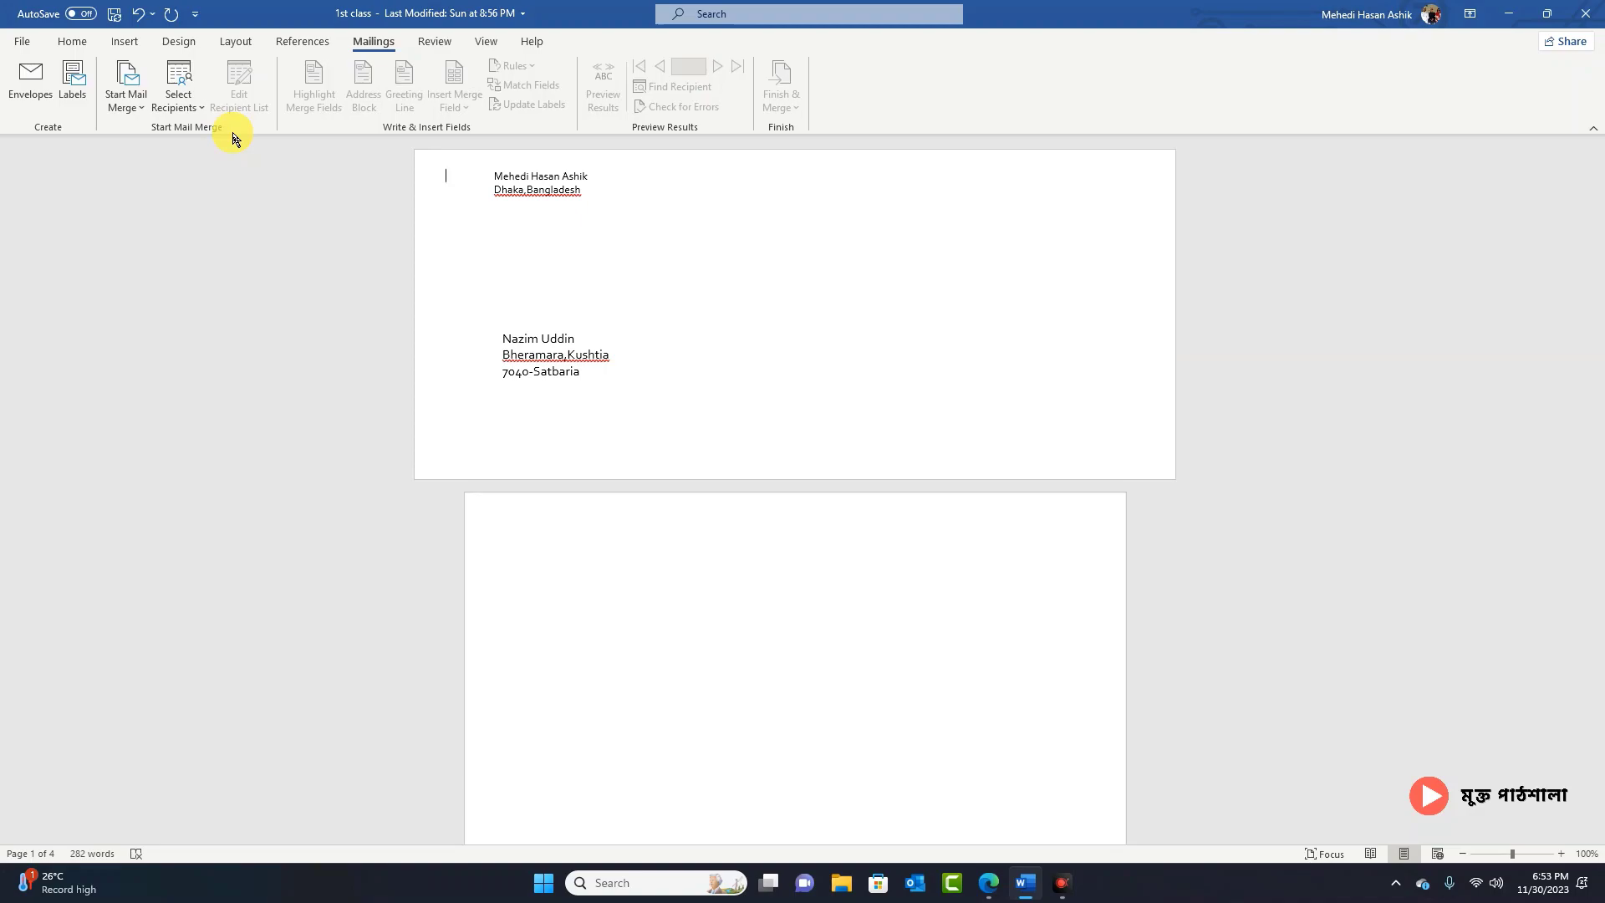
# Step: Scroll to the cover letter and select the recipient's four-line address below the date
pyautogui.scroll(-15, 736, 562)
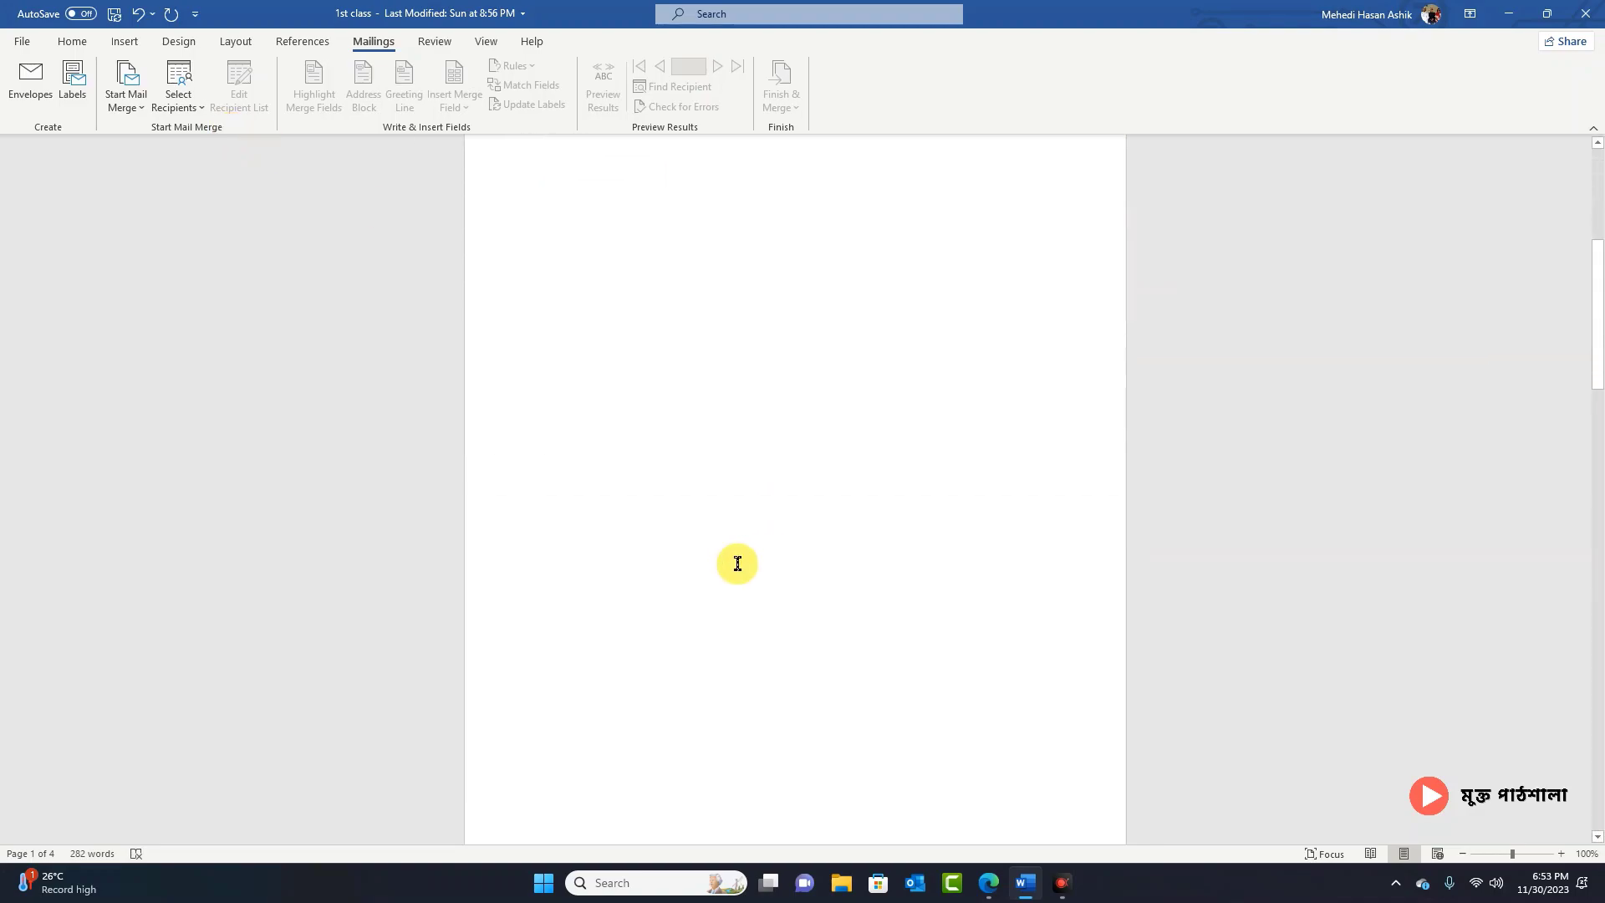
pyautogui.scroll(-6, 738, 563)
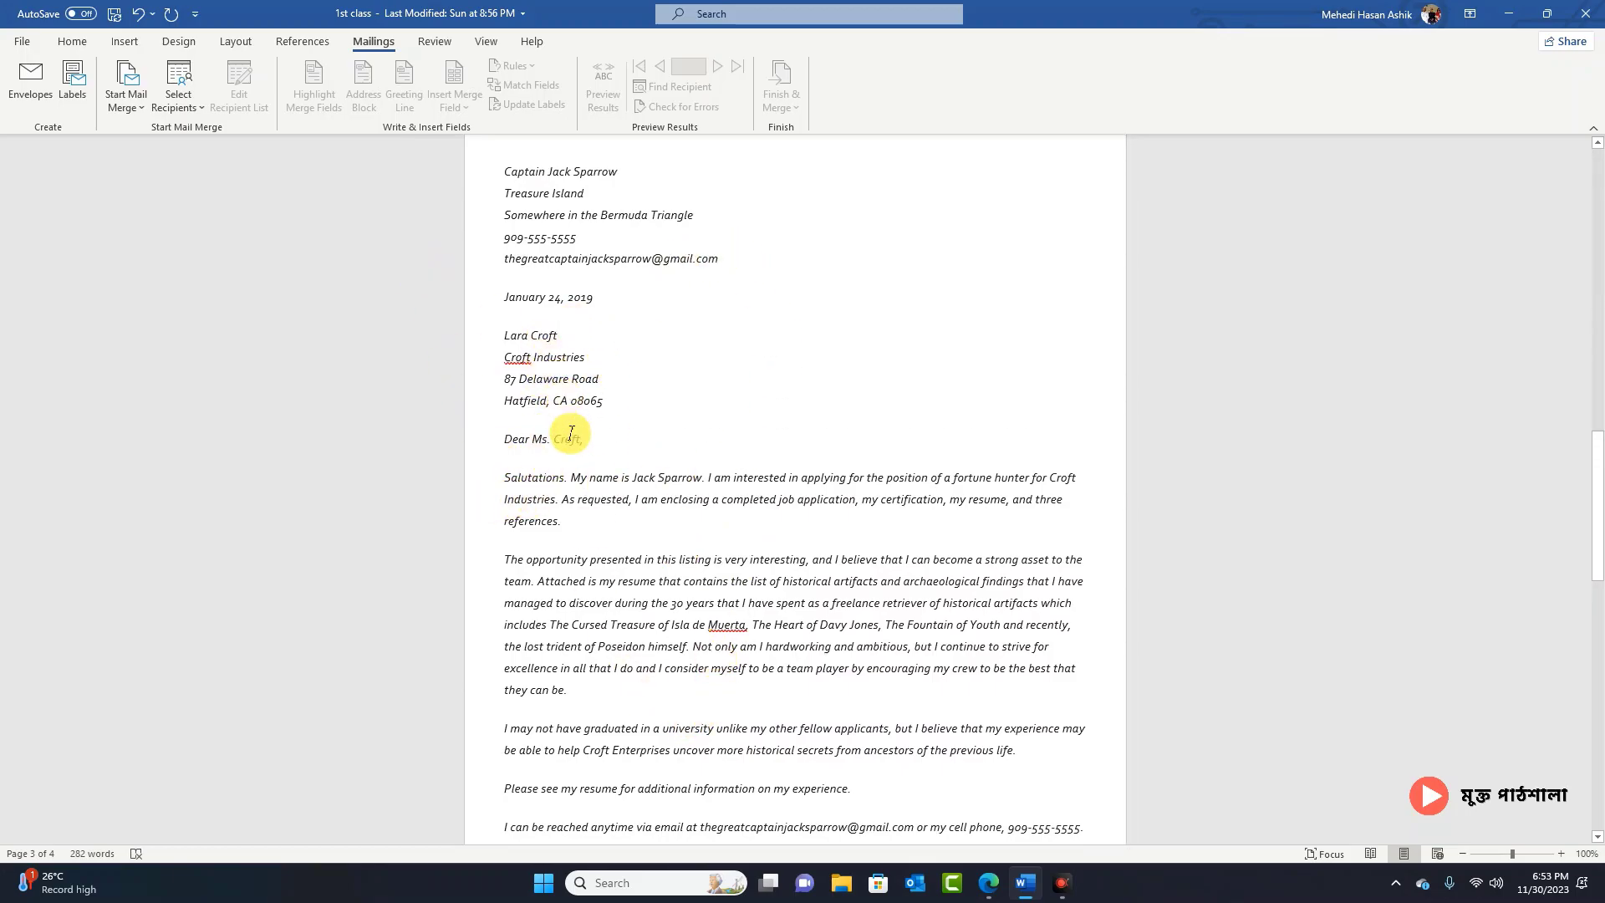
pyautogui.click(593, 400)
pyautogui.moveTo(506, 336); pyautogui.dragTo(595, 405)
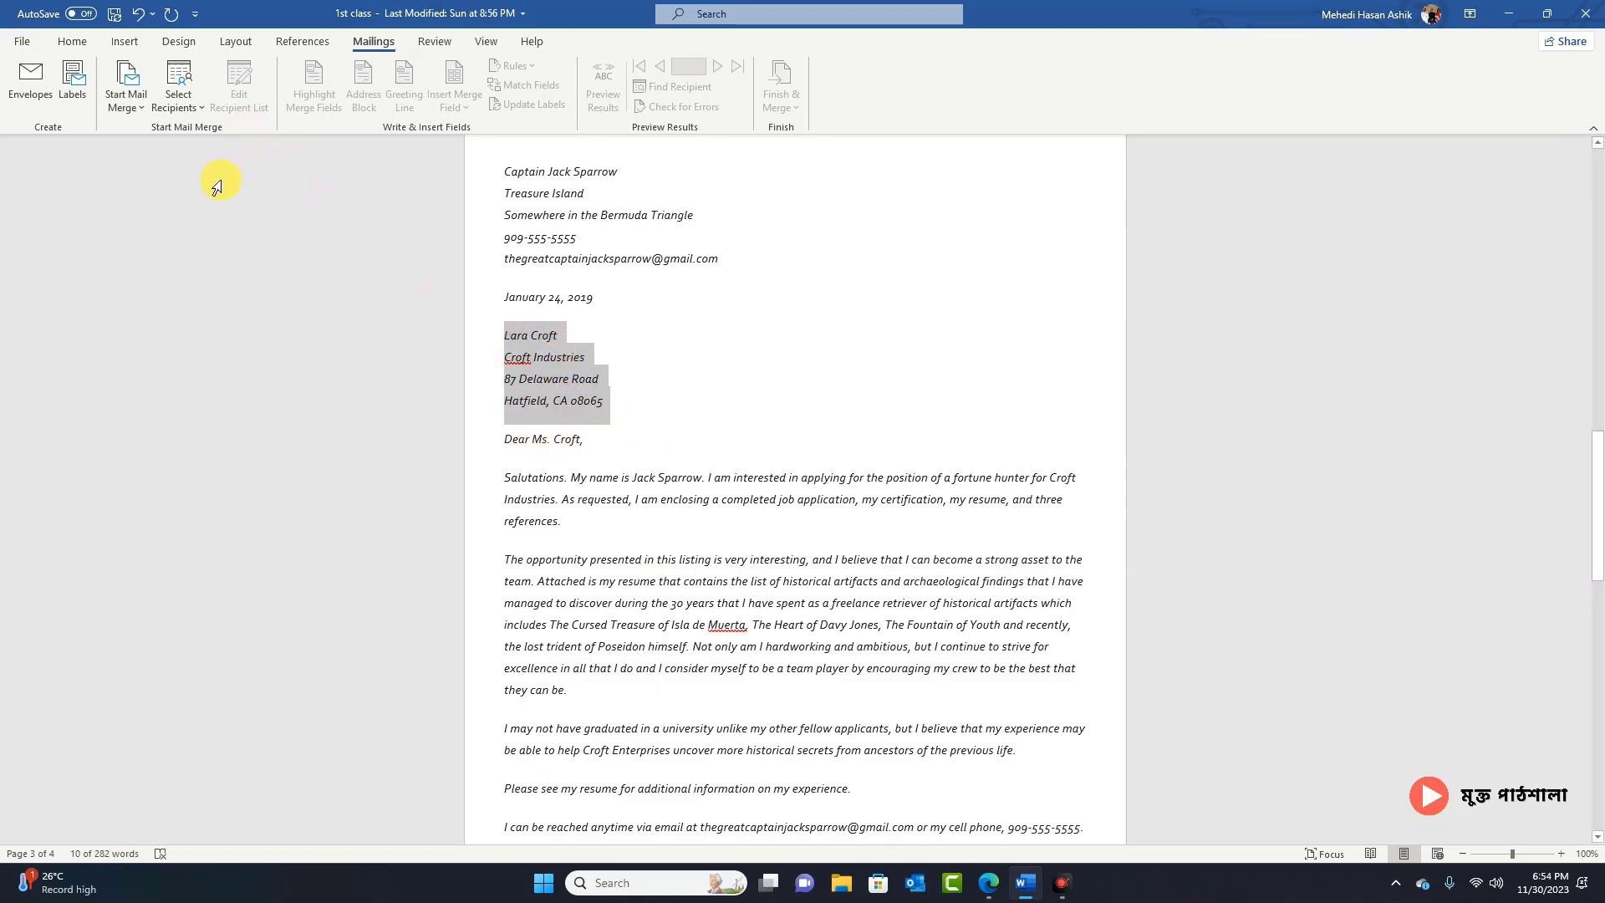
# Step: Set the mail merge type to Letters and choose Type a New List for recipients
pyautogui.click(142, 100)
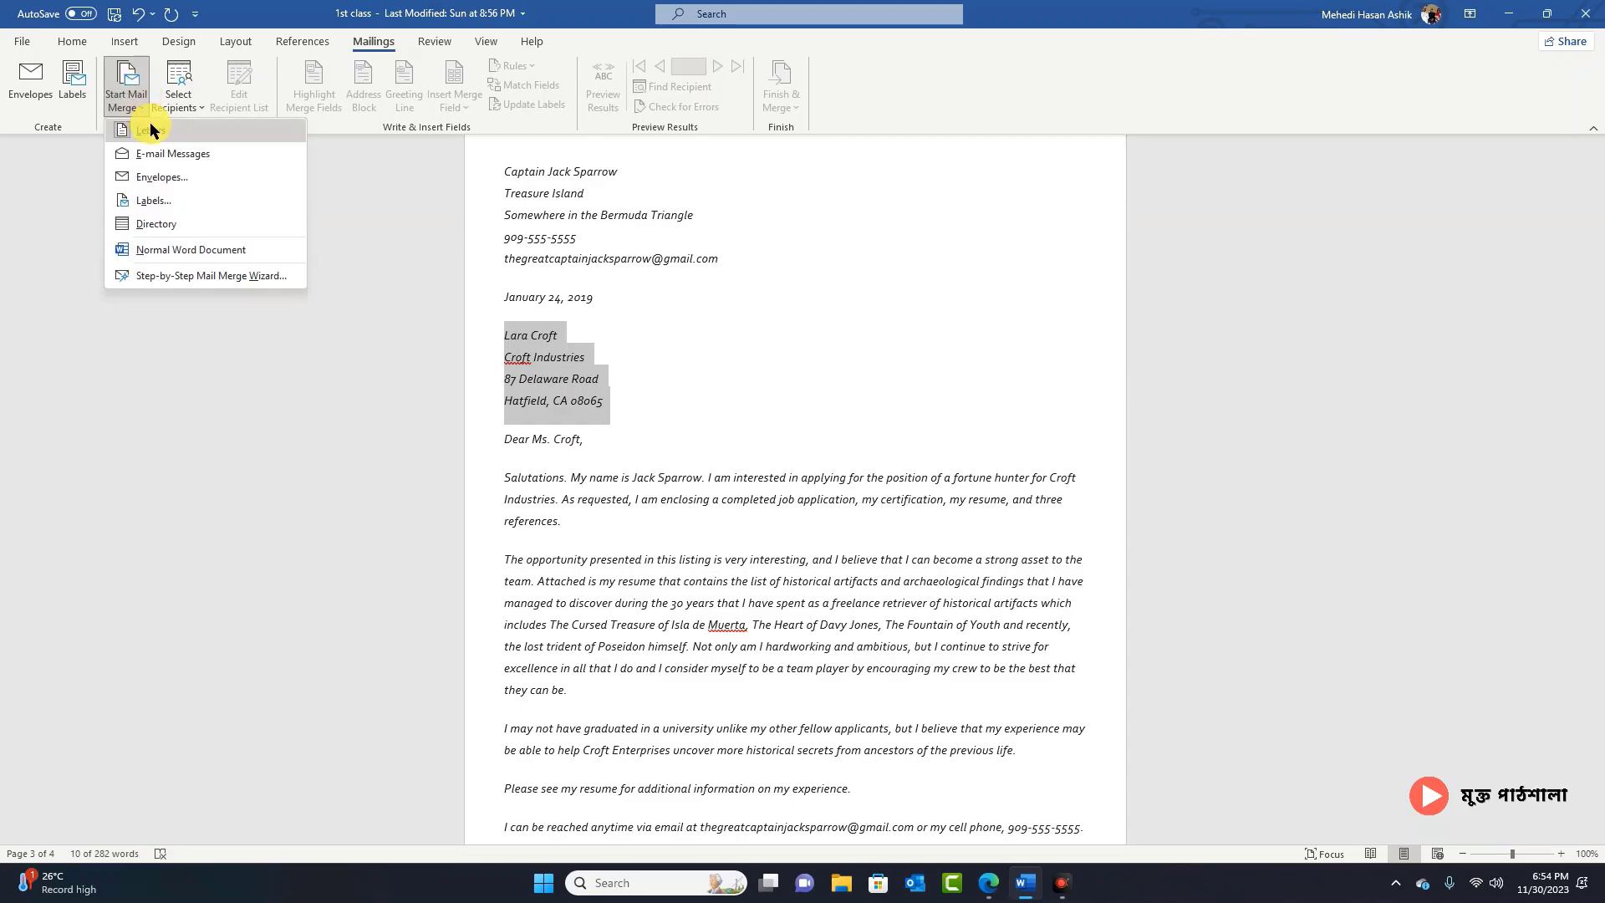
pyautogui.click(151, 130)
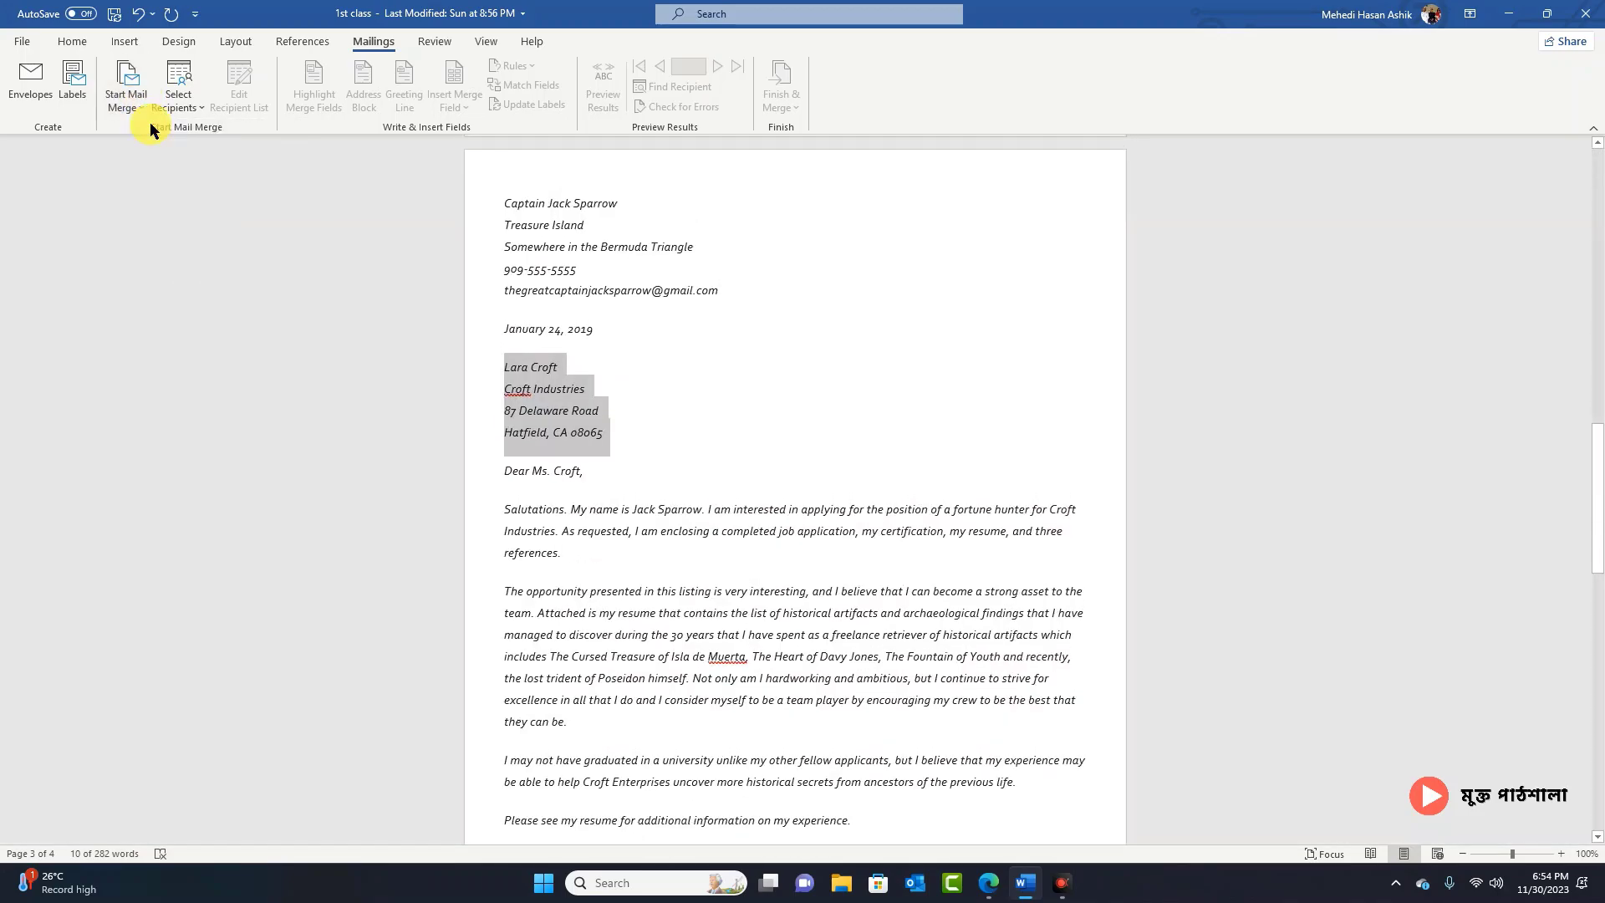
pyautogui.click(190, 93)
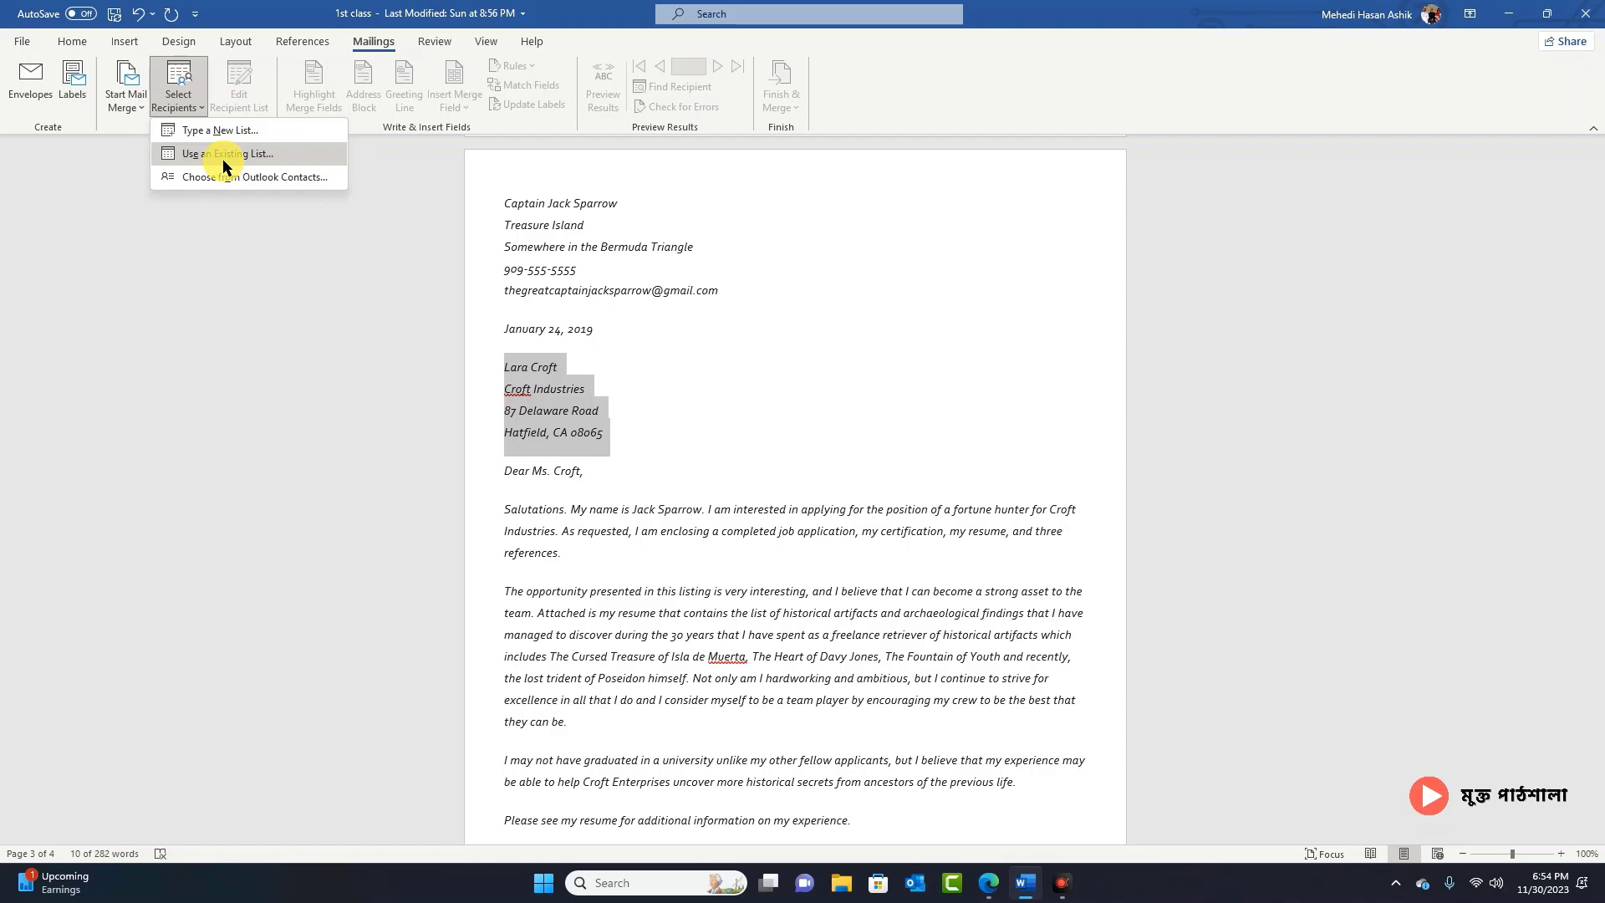
pyautogui.click(267, 130)
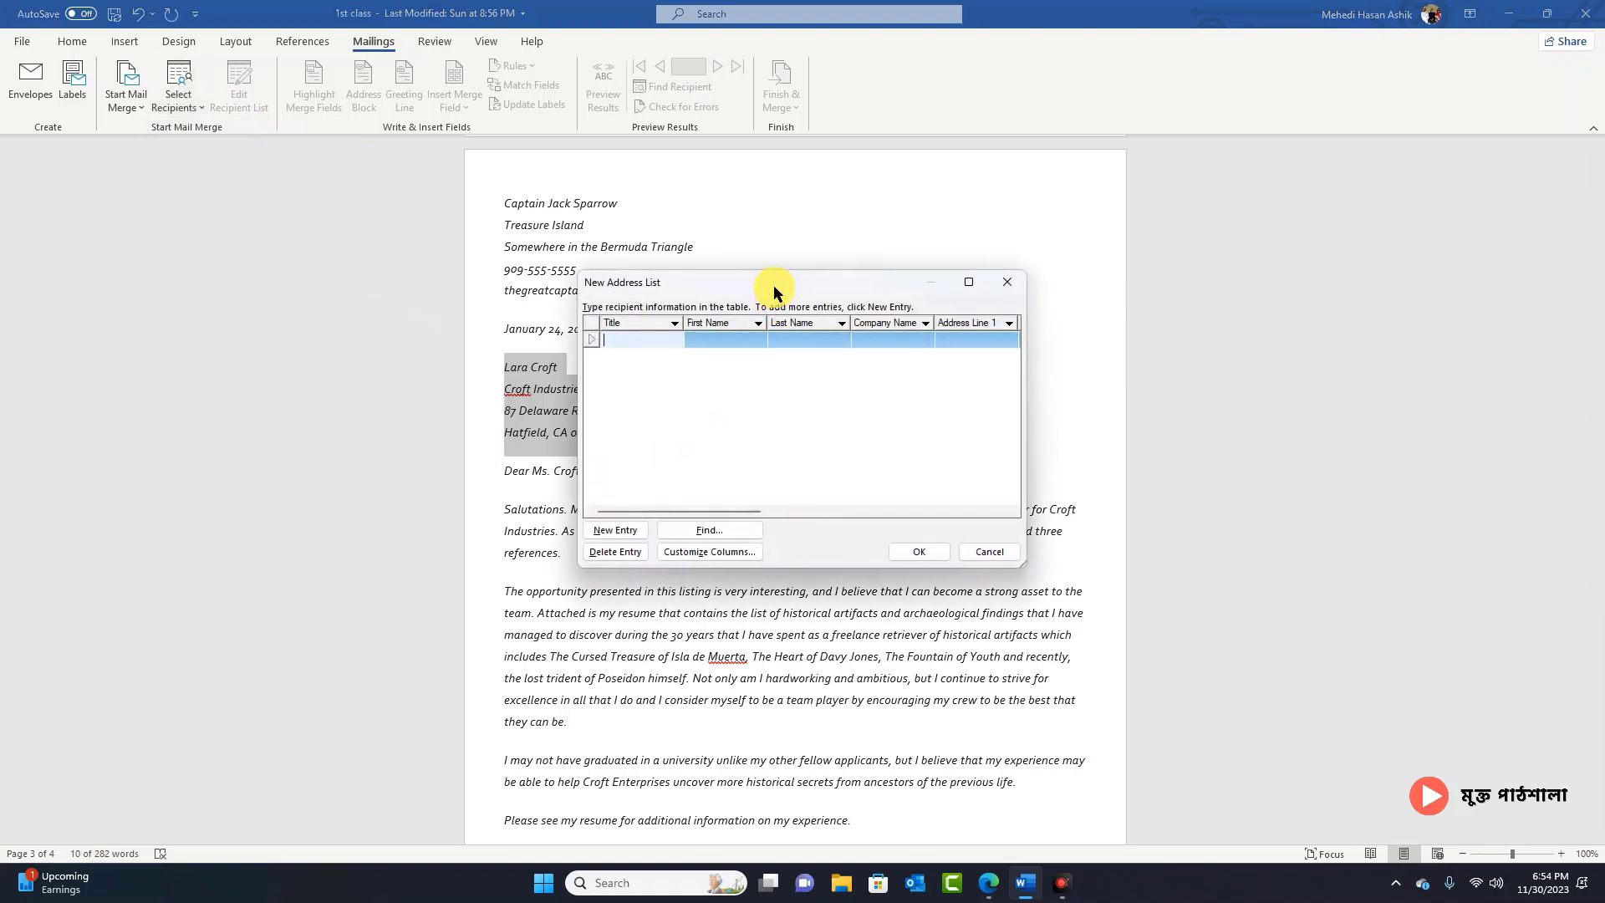
# Step: Move the address list aside and delete the Title, First Name, Last Name, Company Name and both Address Line fields
pyautogui.moveTo(775, 278); pyautogui.dragTo(1156, 223)
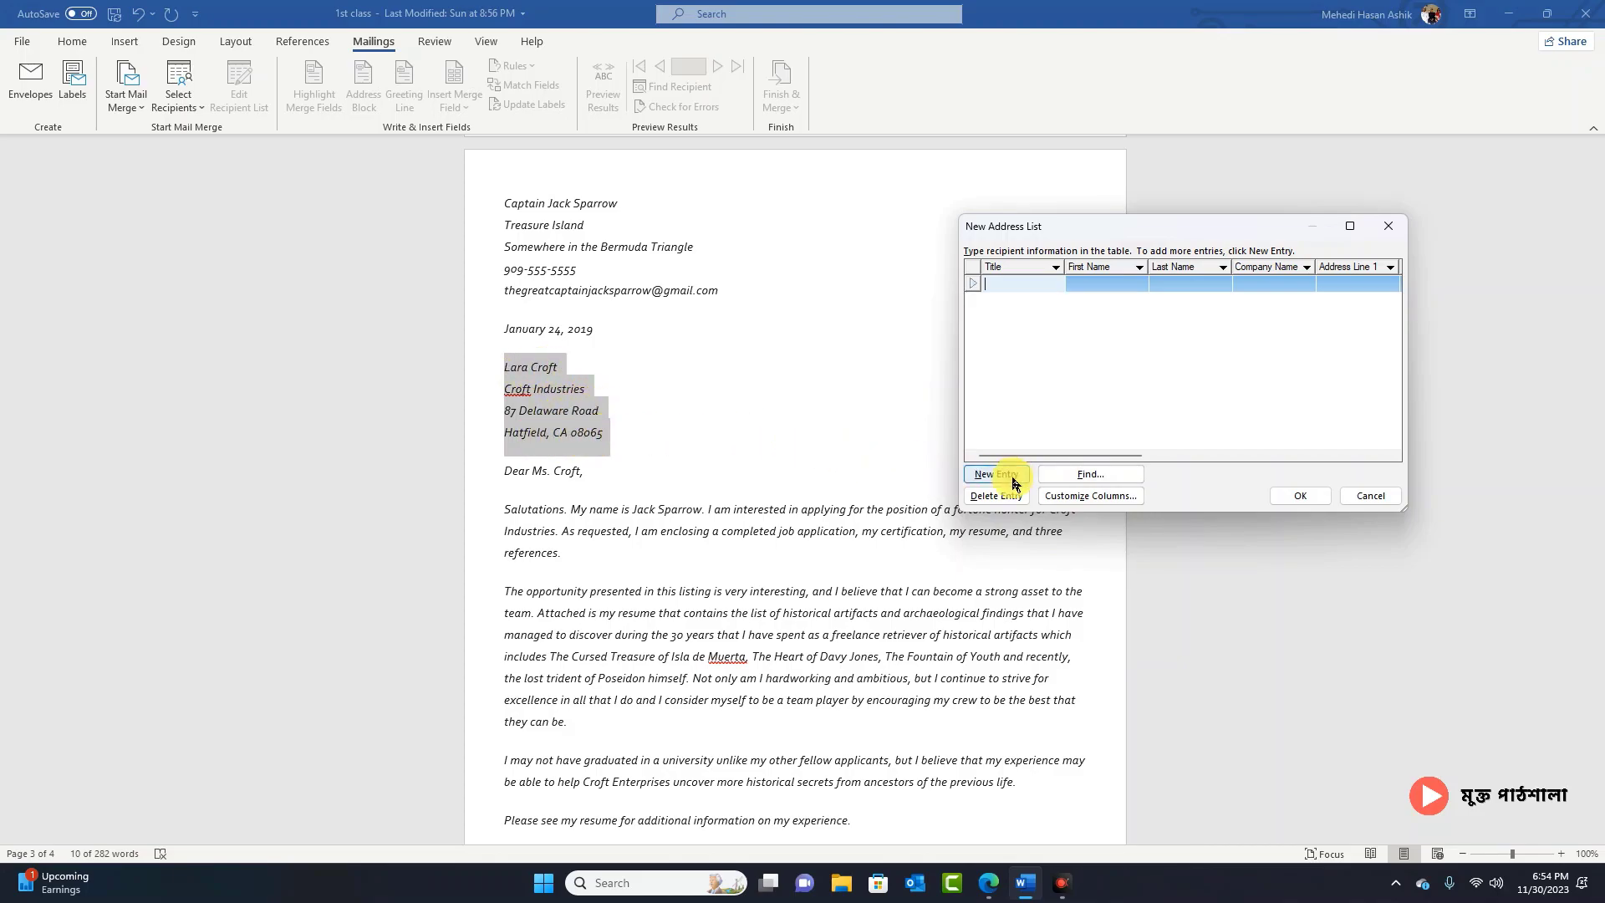
pyautogui.click(1083, 496)
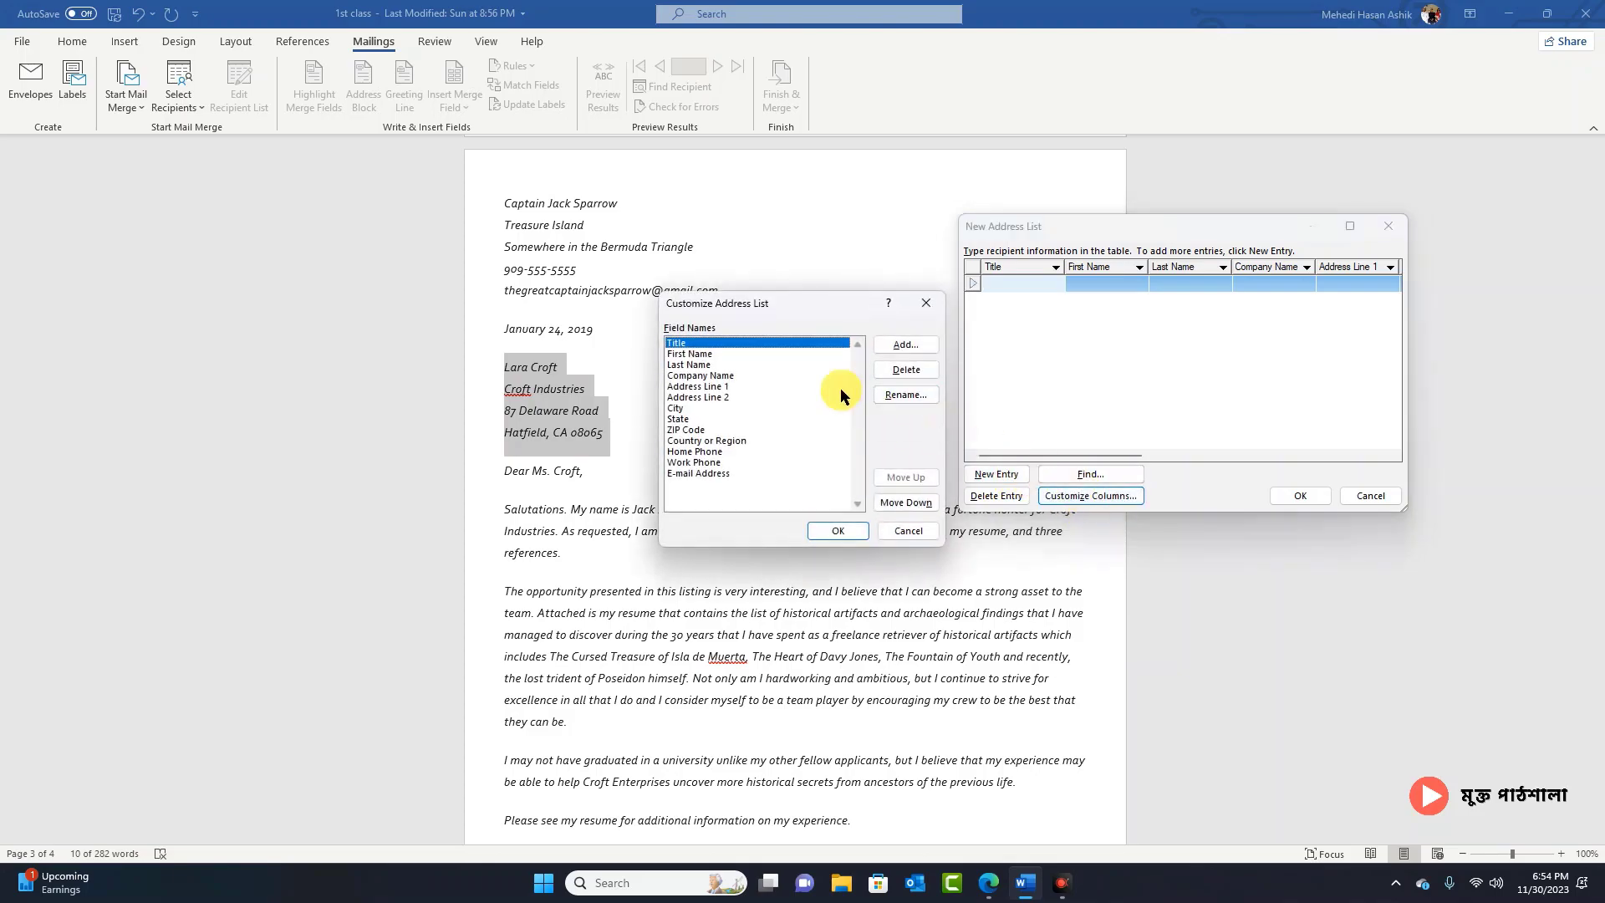
pyautogui.click(906, 369)
pyautogui.click(774, 484)
pyautogui.click(907, 370)
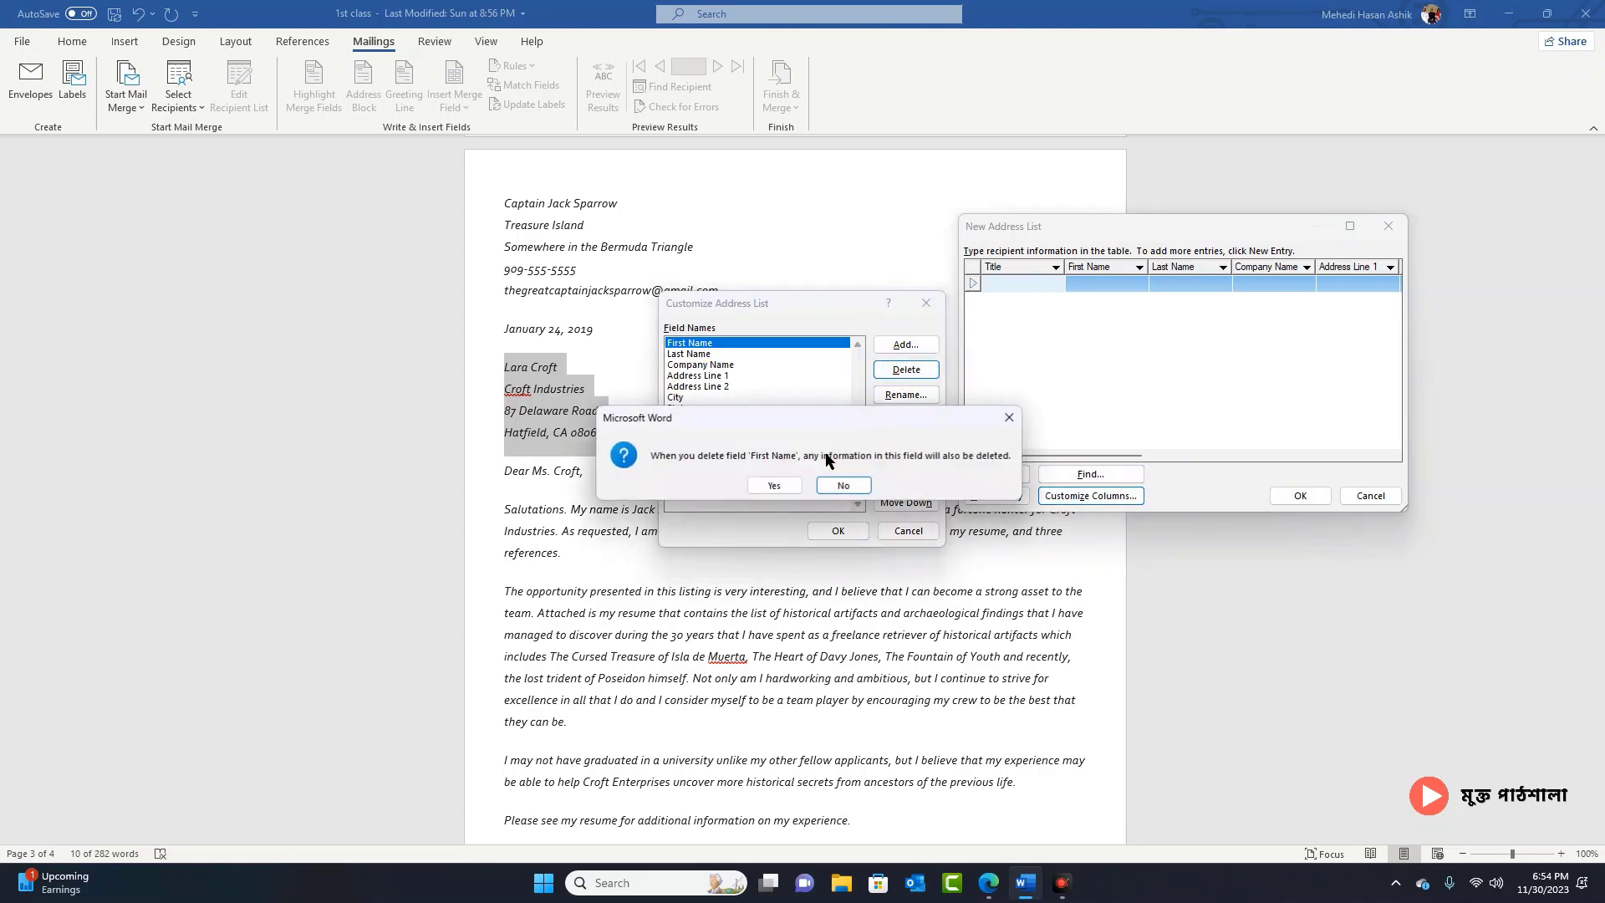
pyautogui.click(775, 487)
pyautogui.click(906, 369)
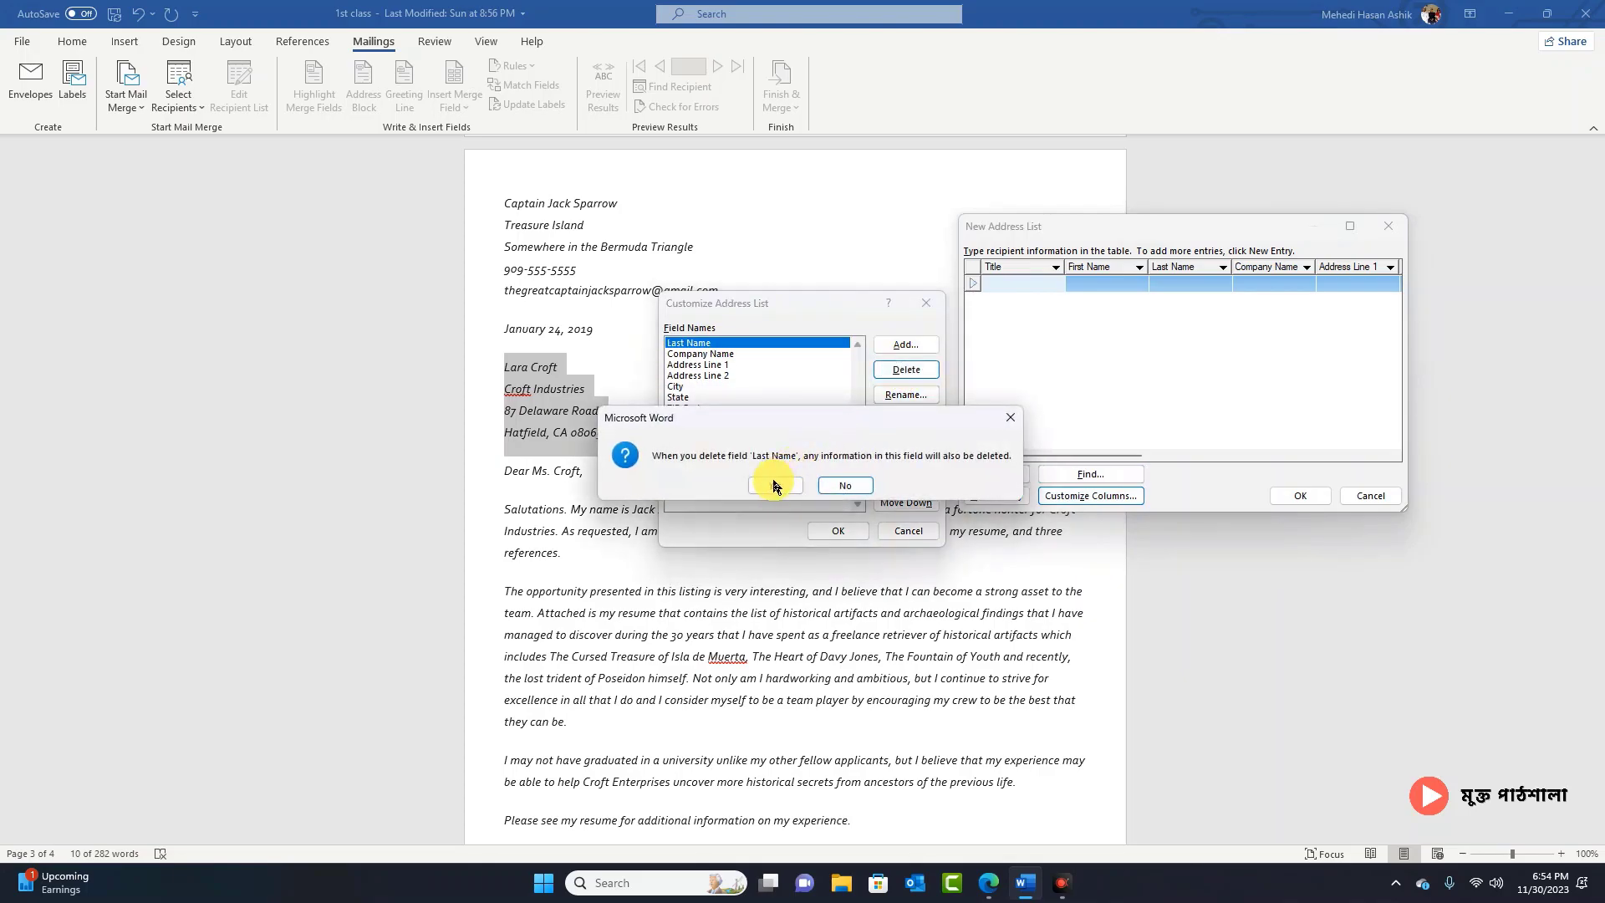
pyautogui.click(774, 485)
pyautogui.click(906, 369)
pyautogui.click(774, 484)
pyautogui.click(906, 369)
pyautogui.click(774, 484)
pyautogui.click(906, 369)
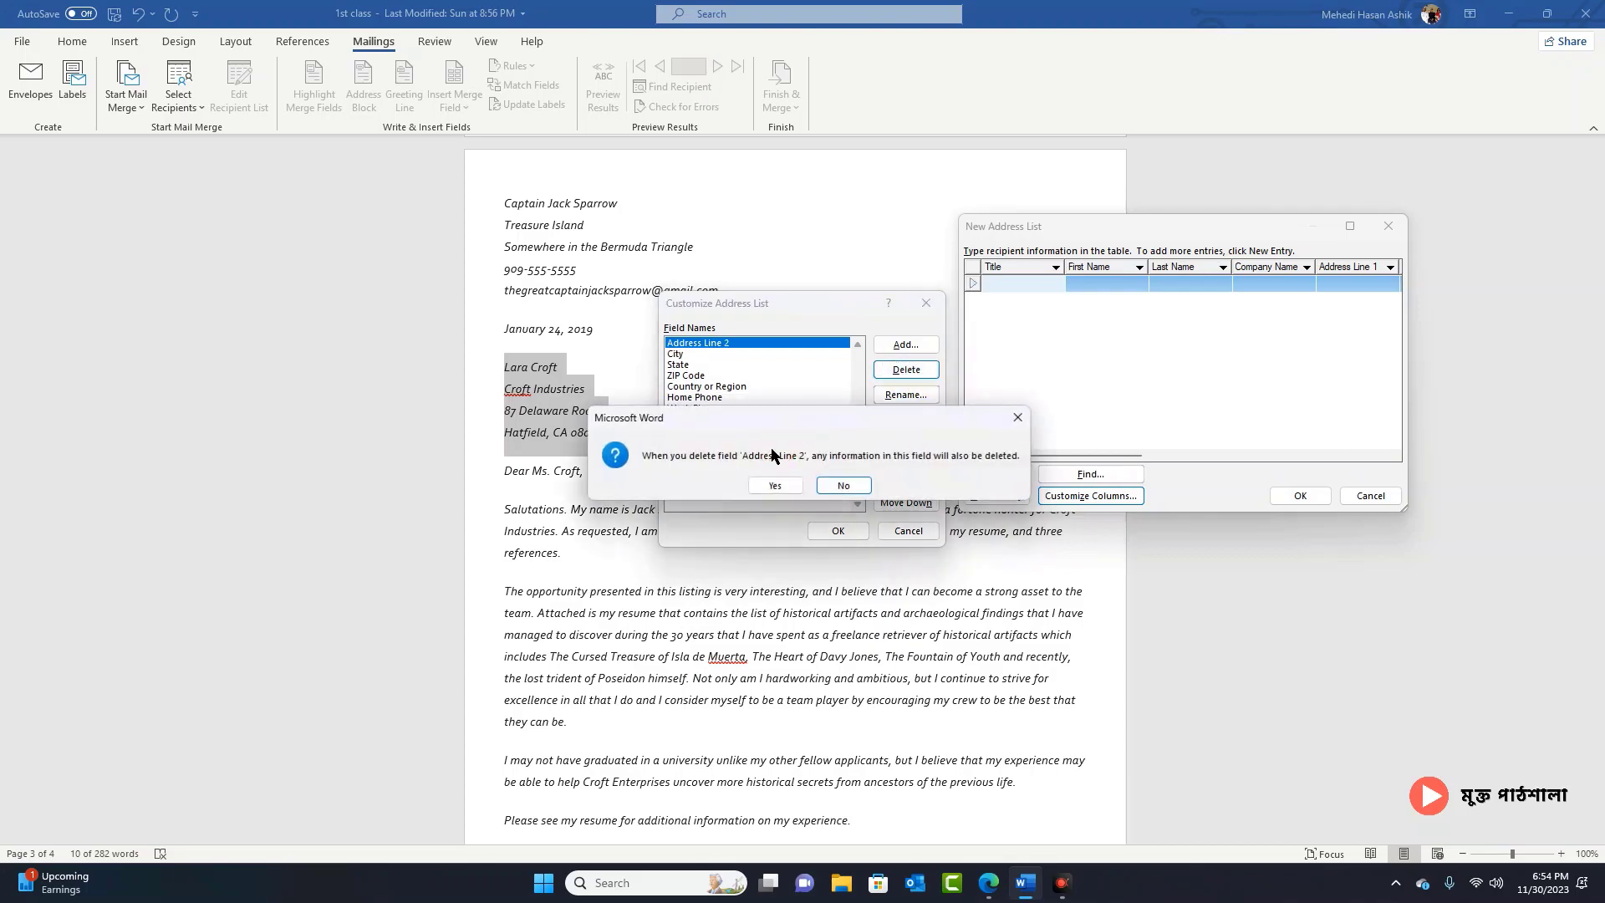
pyautogui.click(775, 484)
# Step: Delete the City, State, ZIP Code, Country or Region, Home Phone, Work Phone and E-mail Address fields
pyautogui.click(906, 370)
pyautogui.click(775, 484)
pyautogui.click(906, 369)
pyautogui.click(775, 485)
pyautogui.click(906, 369)
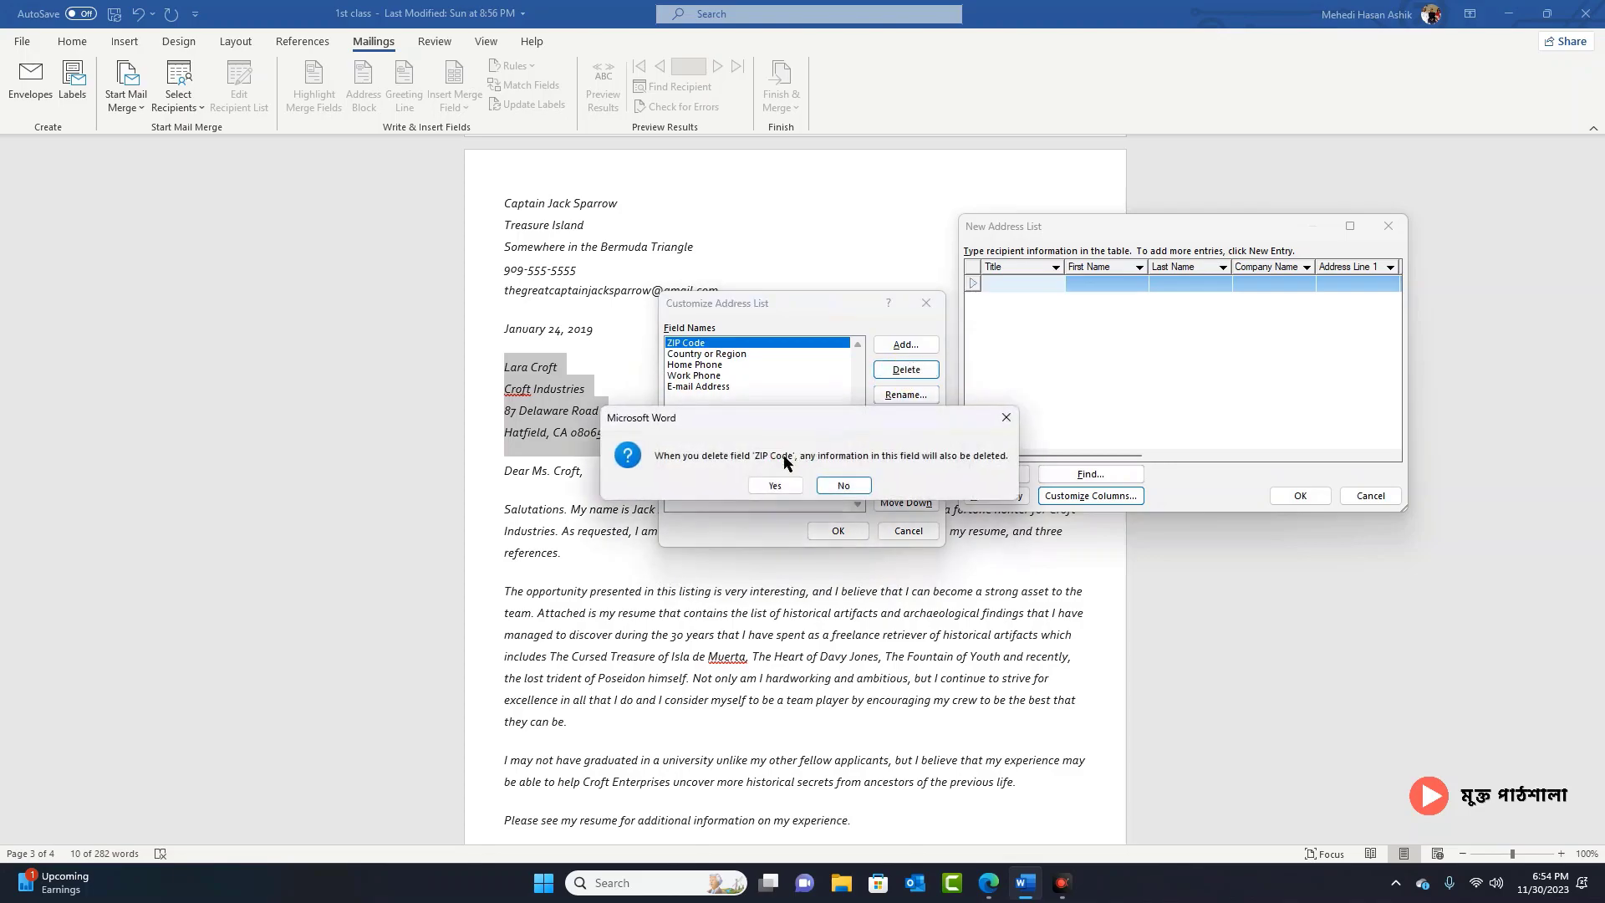
pyautogui.press('Return')
pyautogui.click(909, 369)
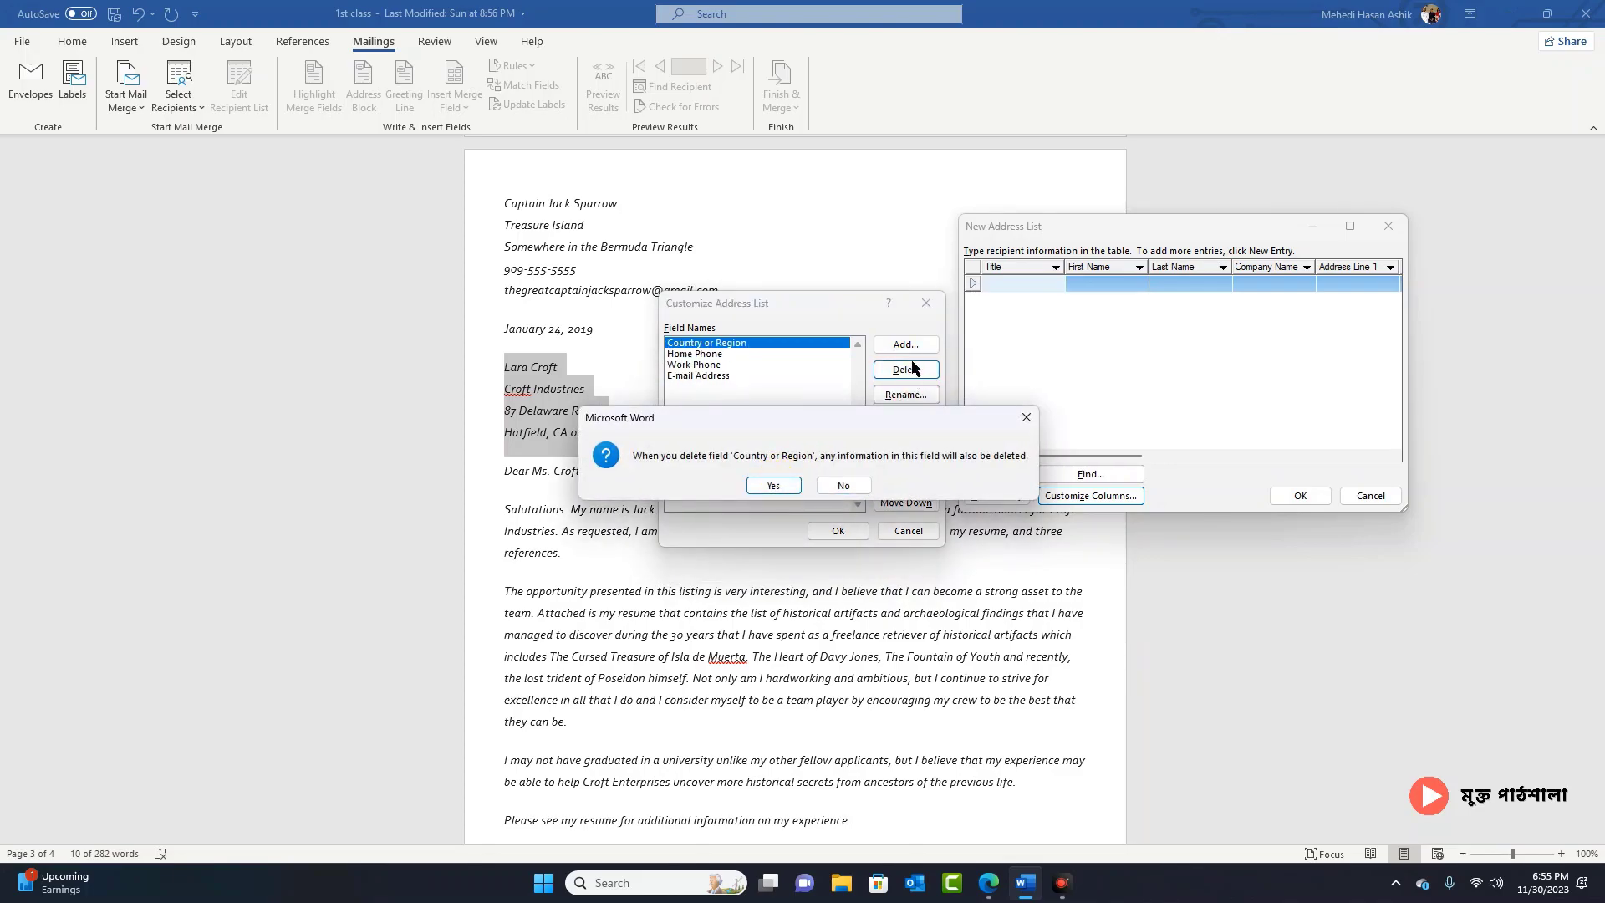
pyautogui.click(775, 485)
pyautogui.click(906, 369)
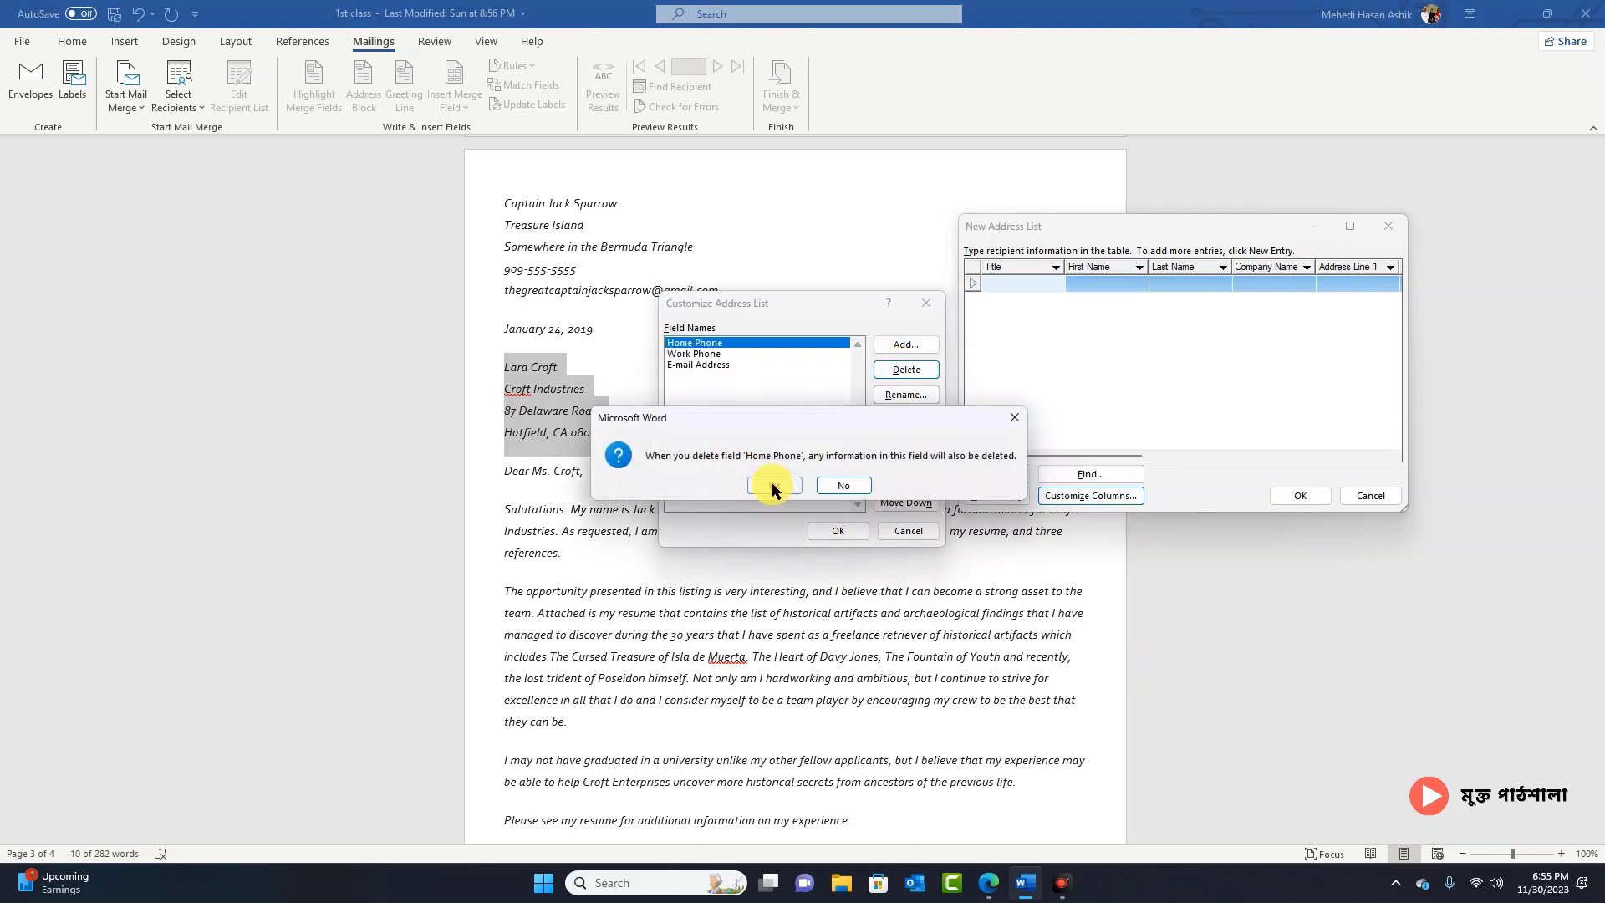
pyautogui.click(771, 483)
pyautogui.click(906, 369)
pyautogui.click(775, 484)
pyautogui.click(906, 370)
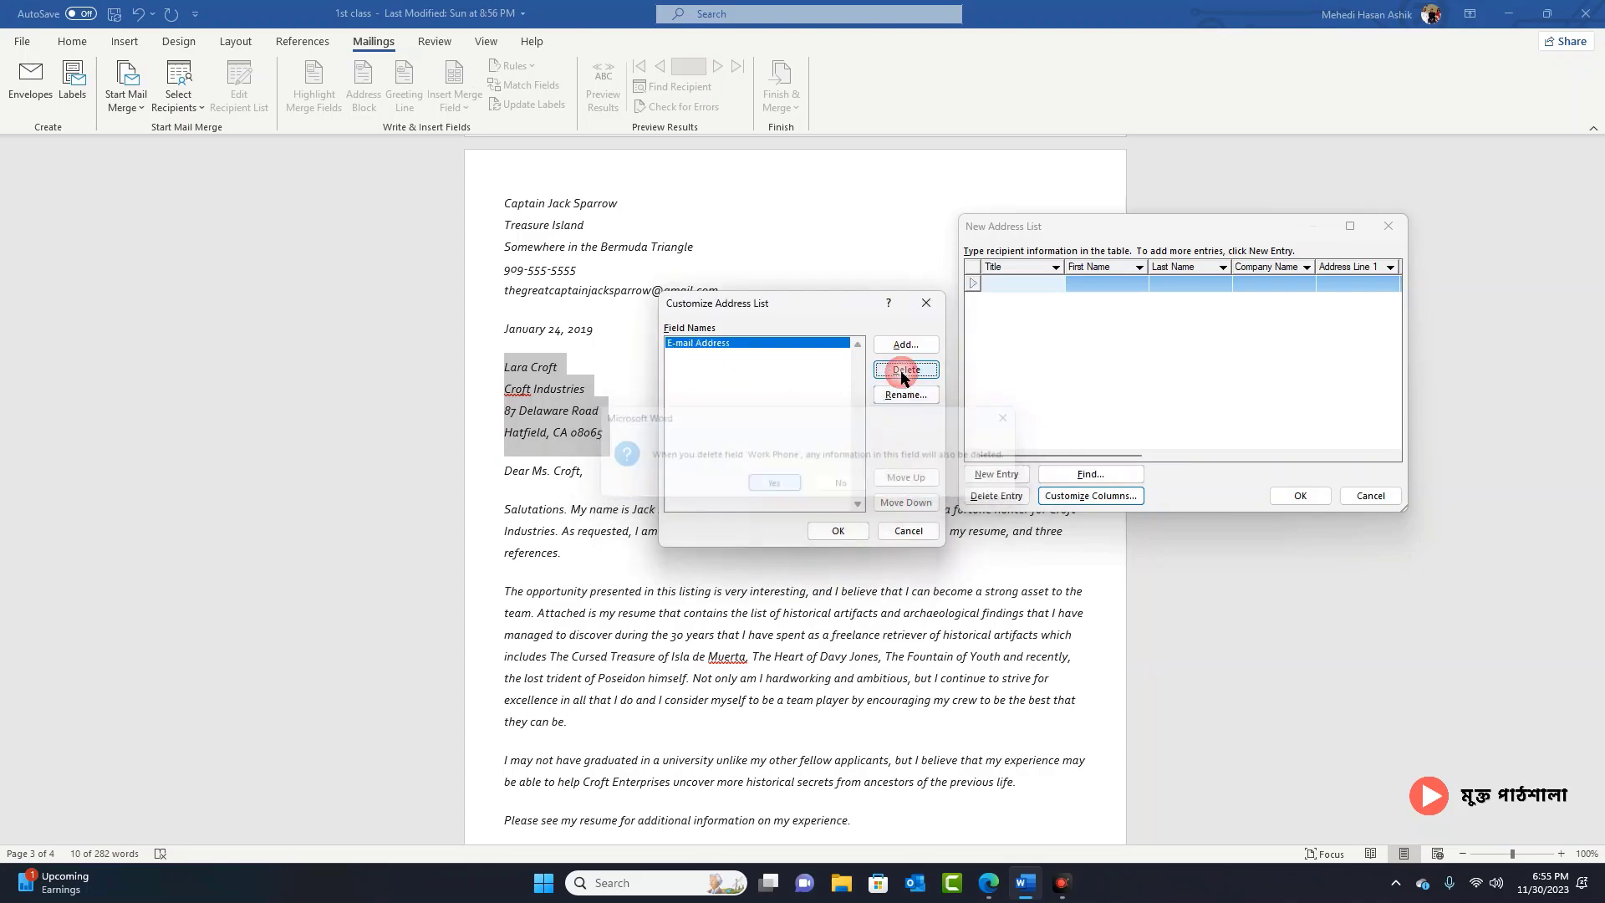
pyautogui.click(774, 483)
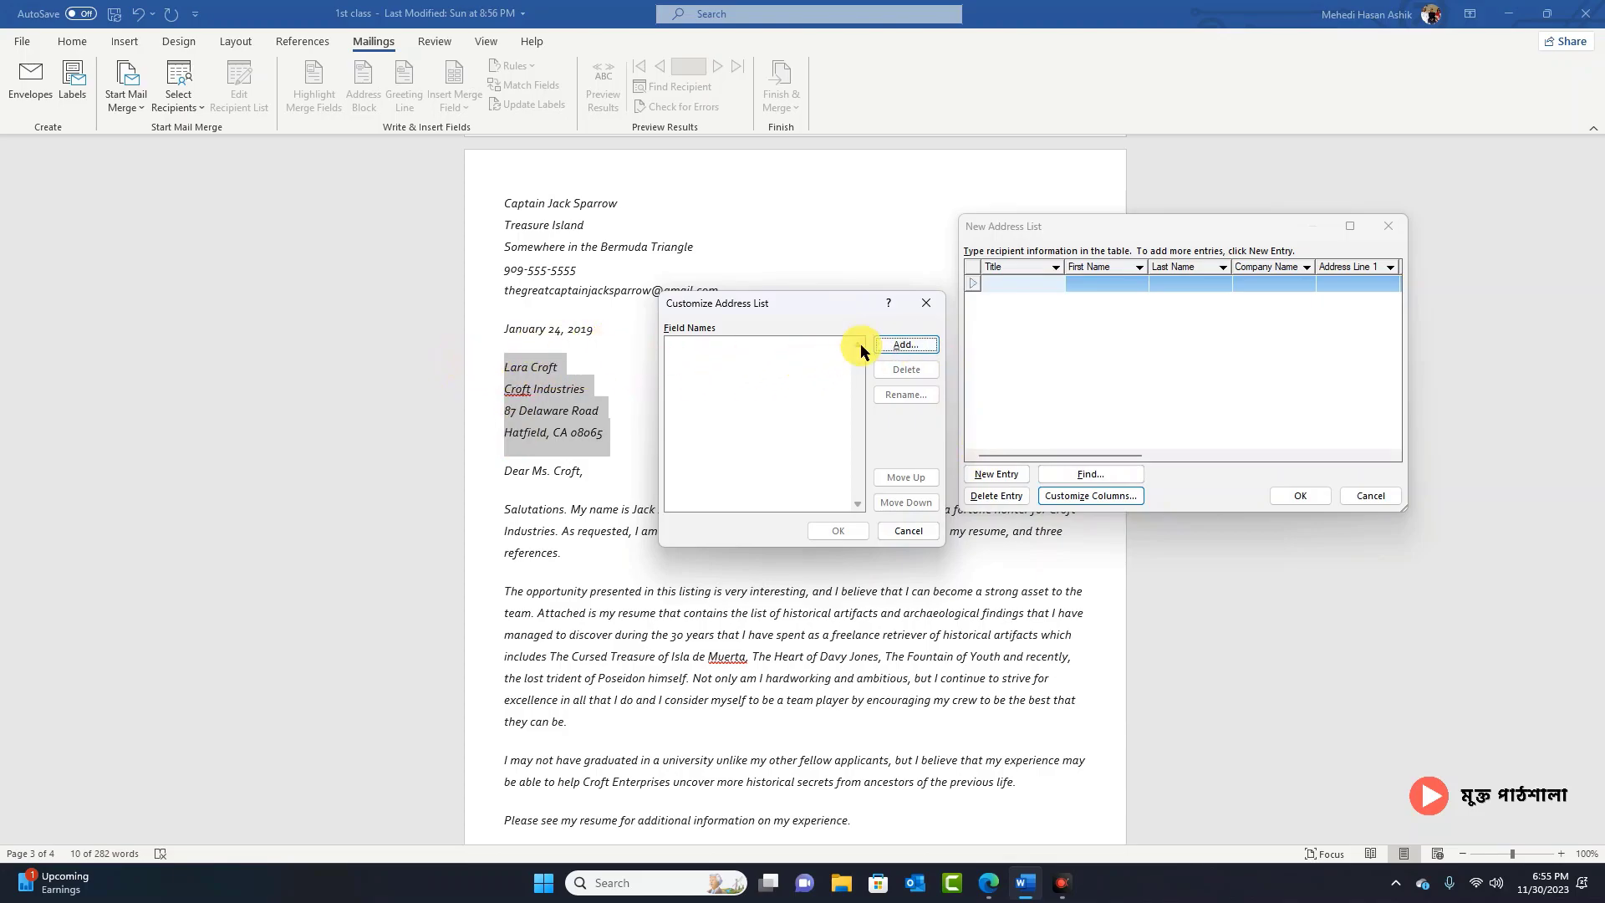
# Step: Add a Name field and a Company Name field, correcting the typo in the second name
pyautogui.click(904, 345)
pyautogui.write('Name')
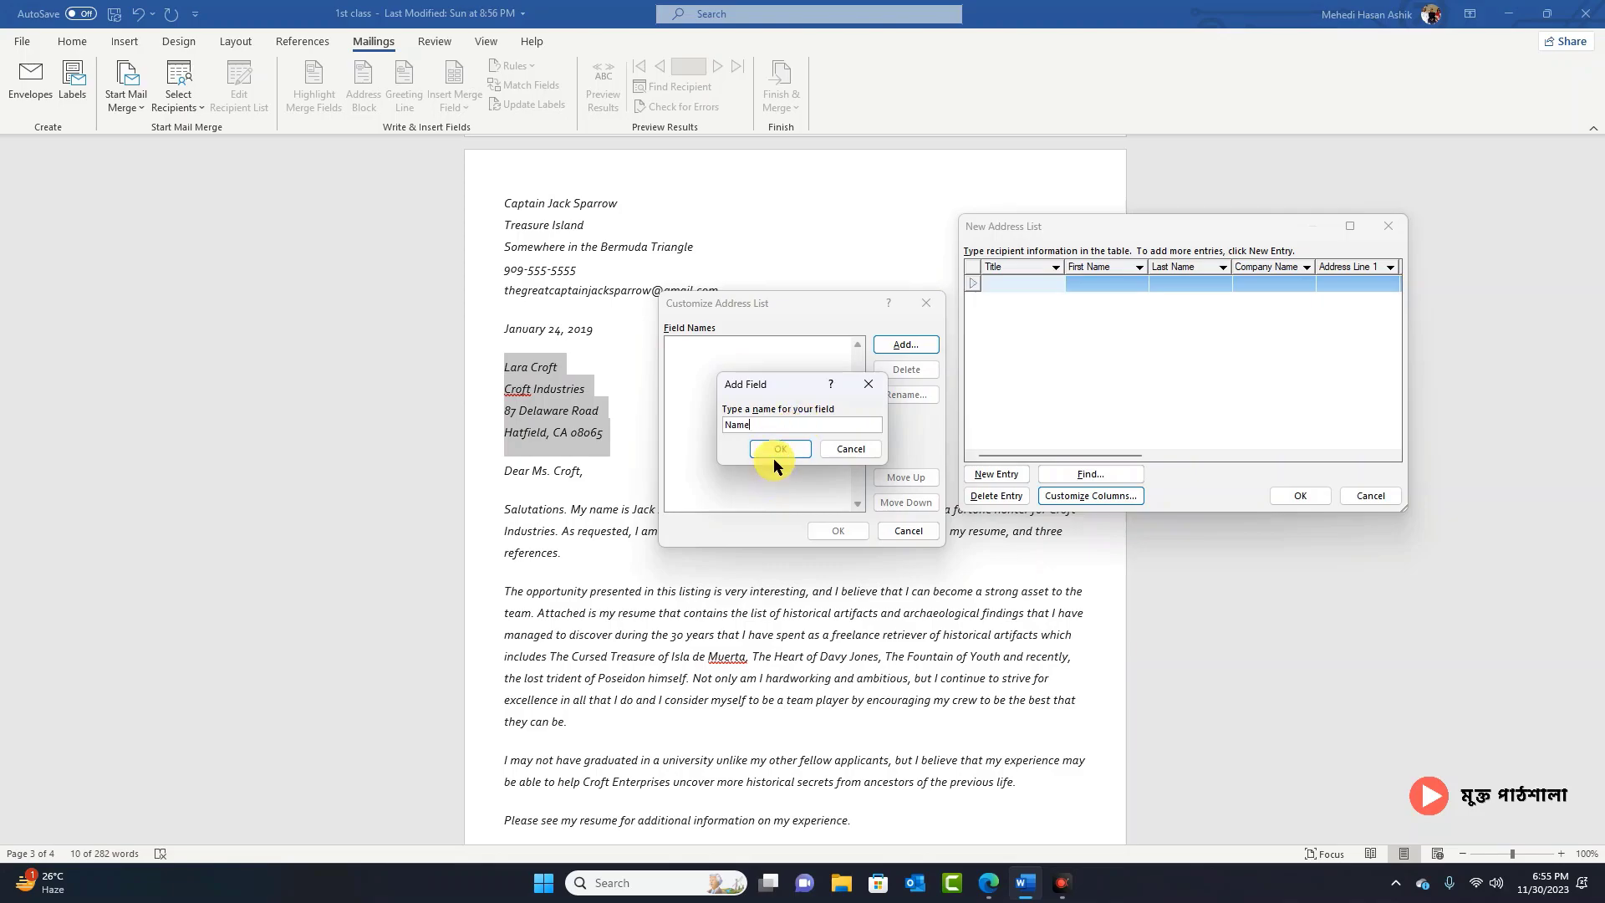
pyautogui.click(778, 451)
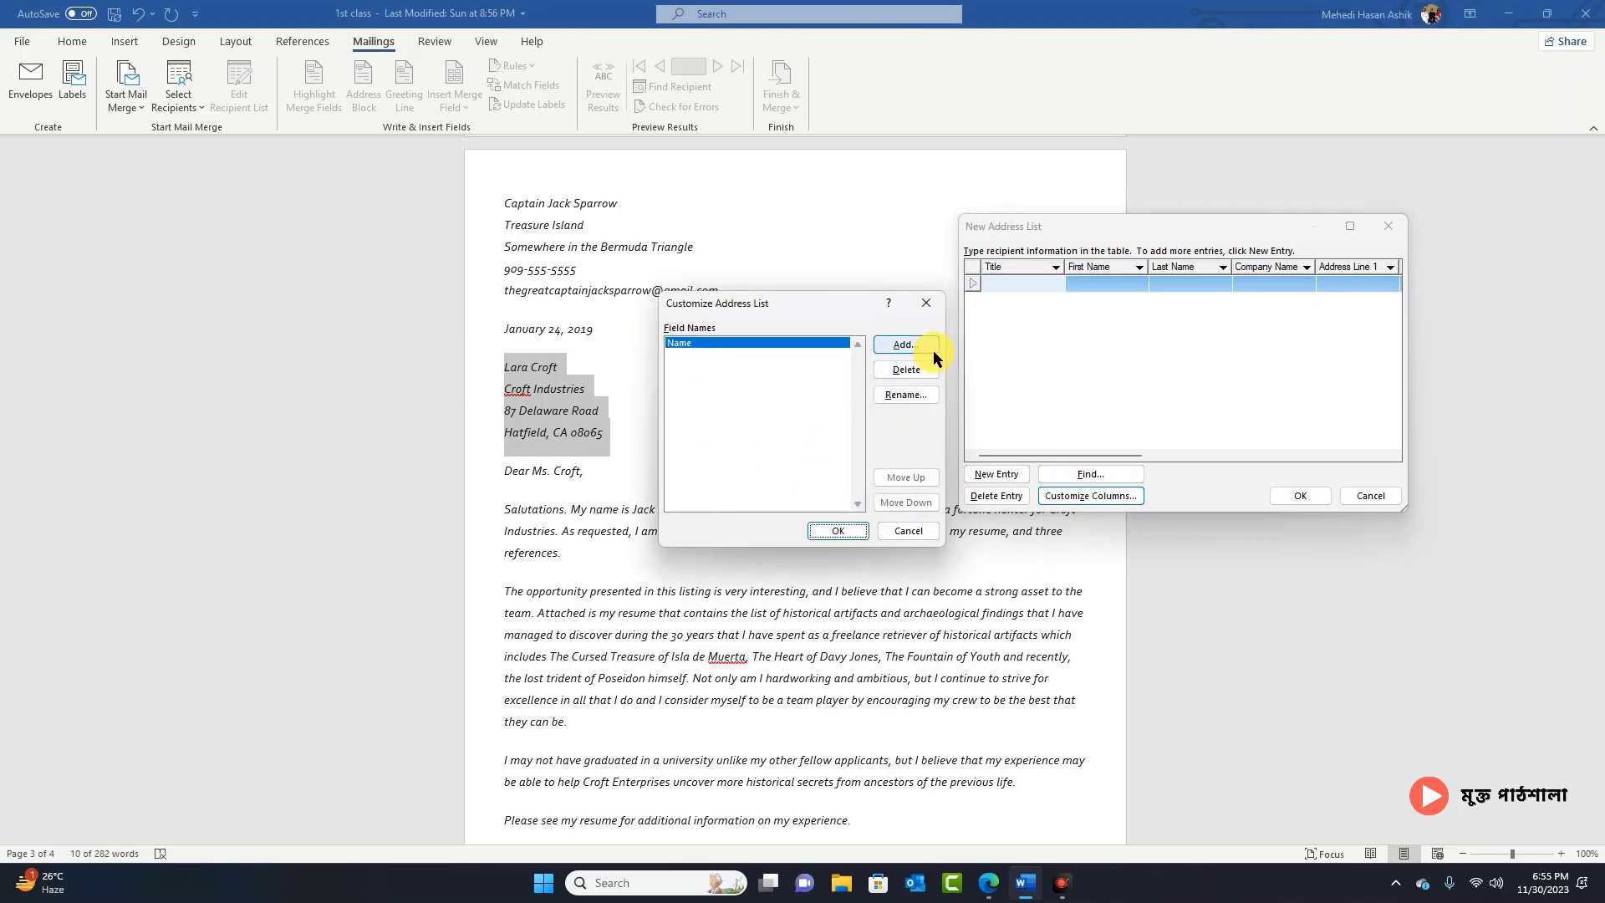
pyautogui.click(914, 346)
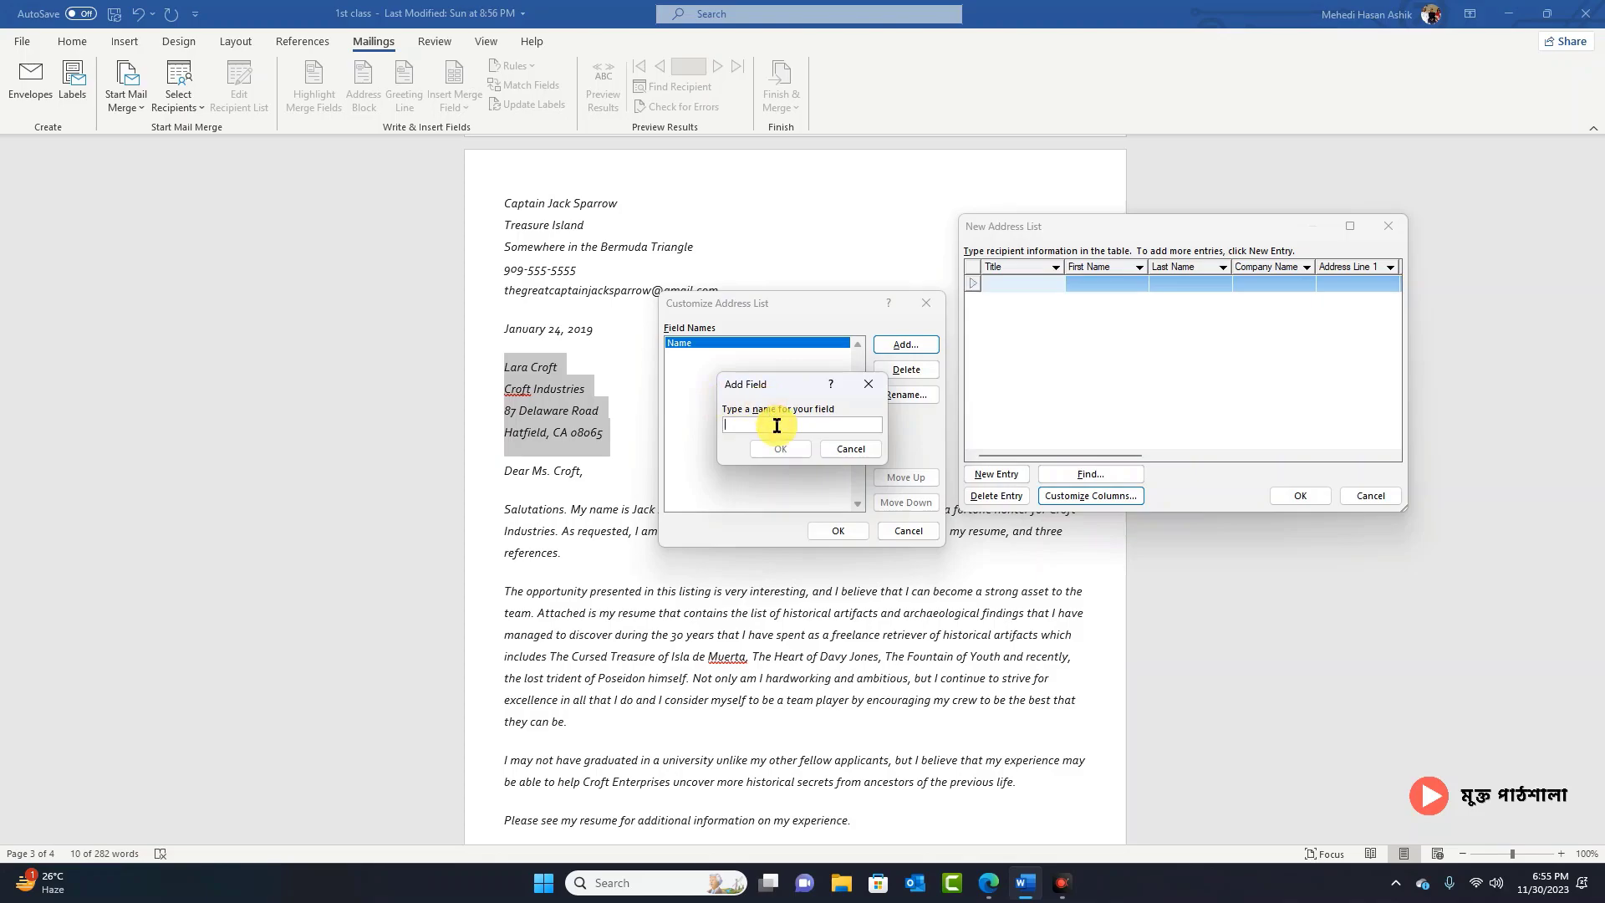
pyautogui.write('Company BNa')
pyautogui.press('BackSpace')
pyautogui.press('BackSpace')
pyautogui.press('BackSpace')
pyautogui.write('Anme')
pyautogui.moveTo(794, 425); pyautogui.dragTo(770, 424)
pyautogui.press('BackSpace')
pyautogui.press('BackSpace')
pyautogui.write('Name')
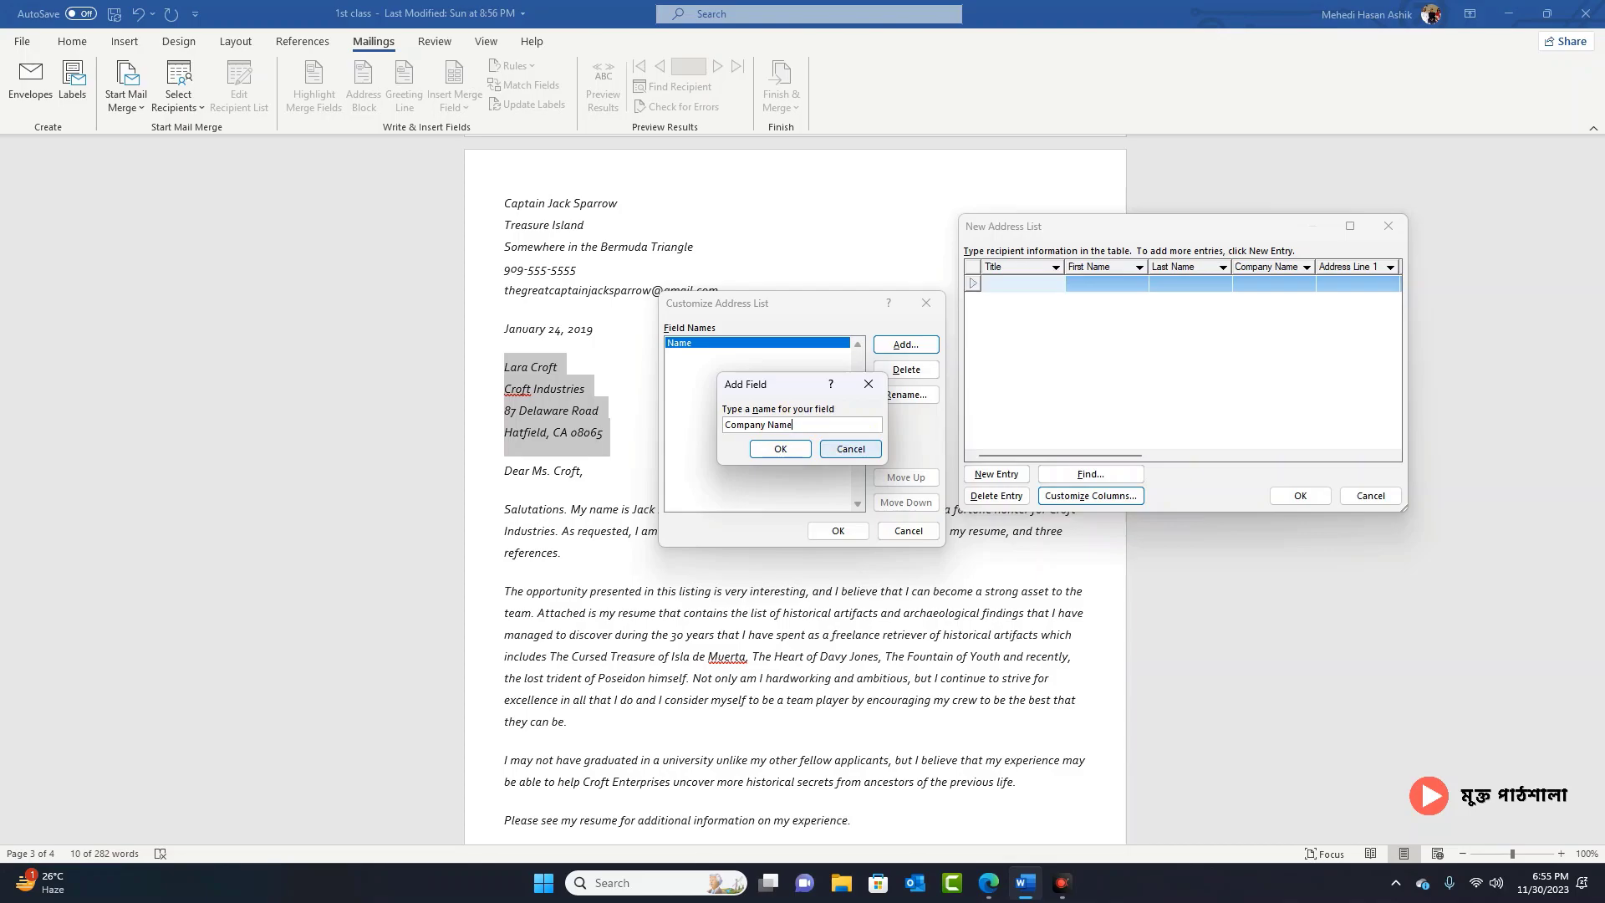
pyautogui.click(780, 449)
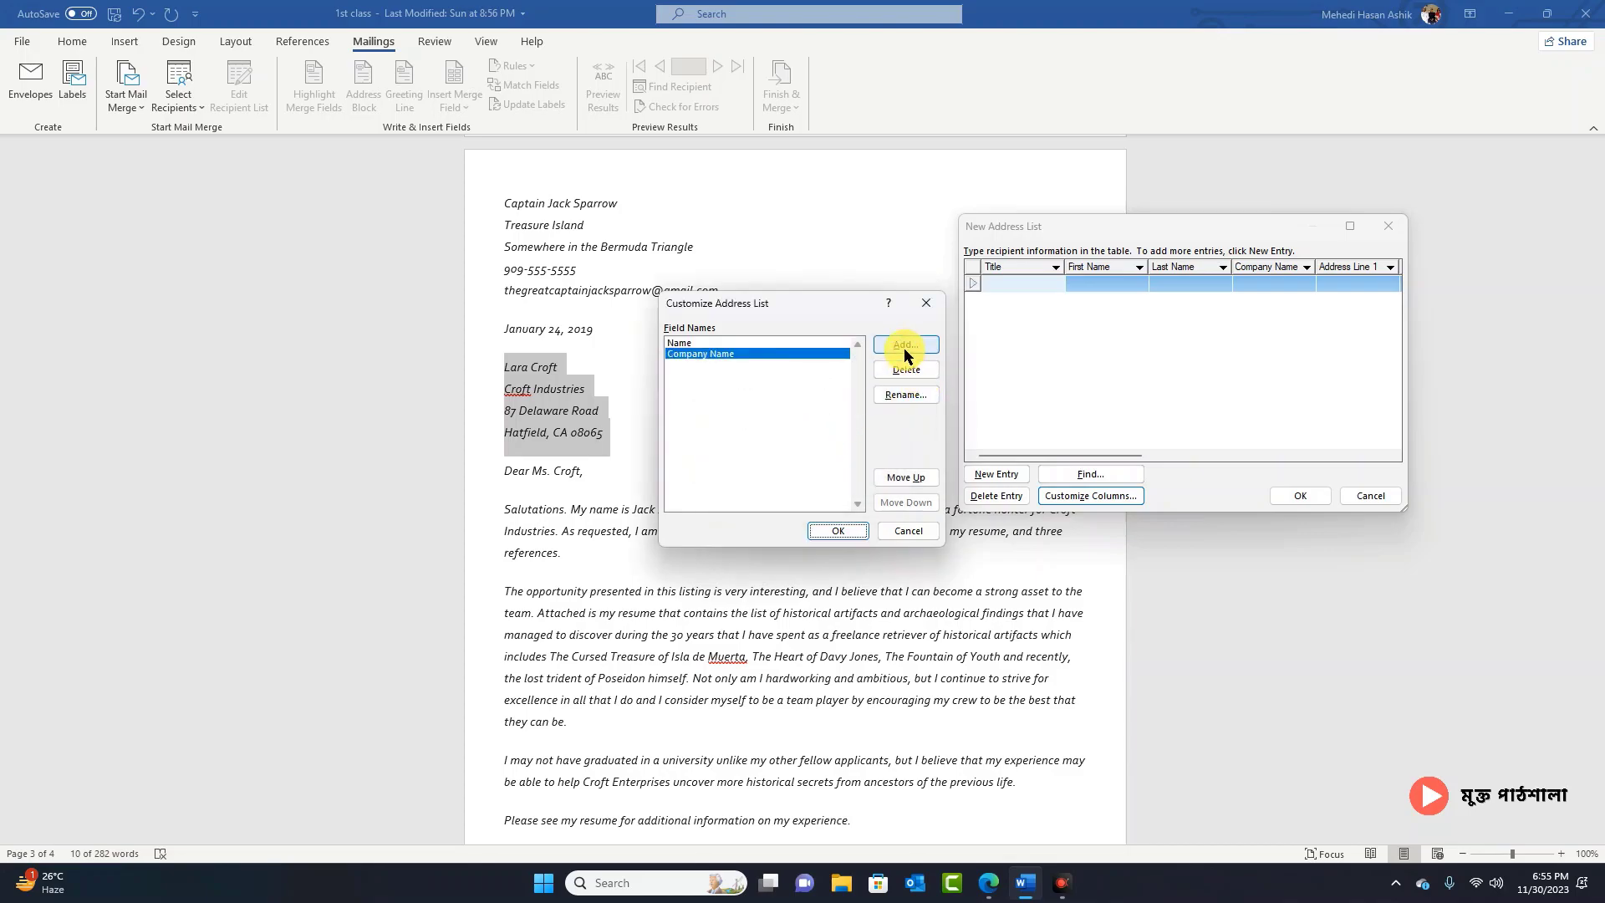
# Step: Add an Address field and apply the three fields as the list's columns
pyautogui.click(904, 346)
pyautogui.write('Address')
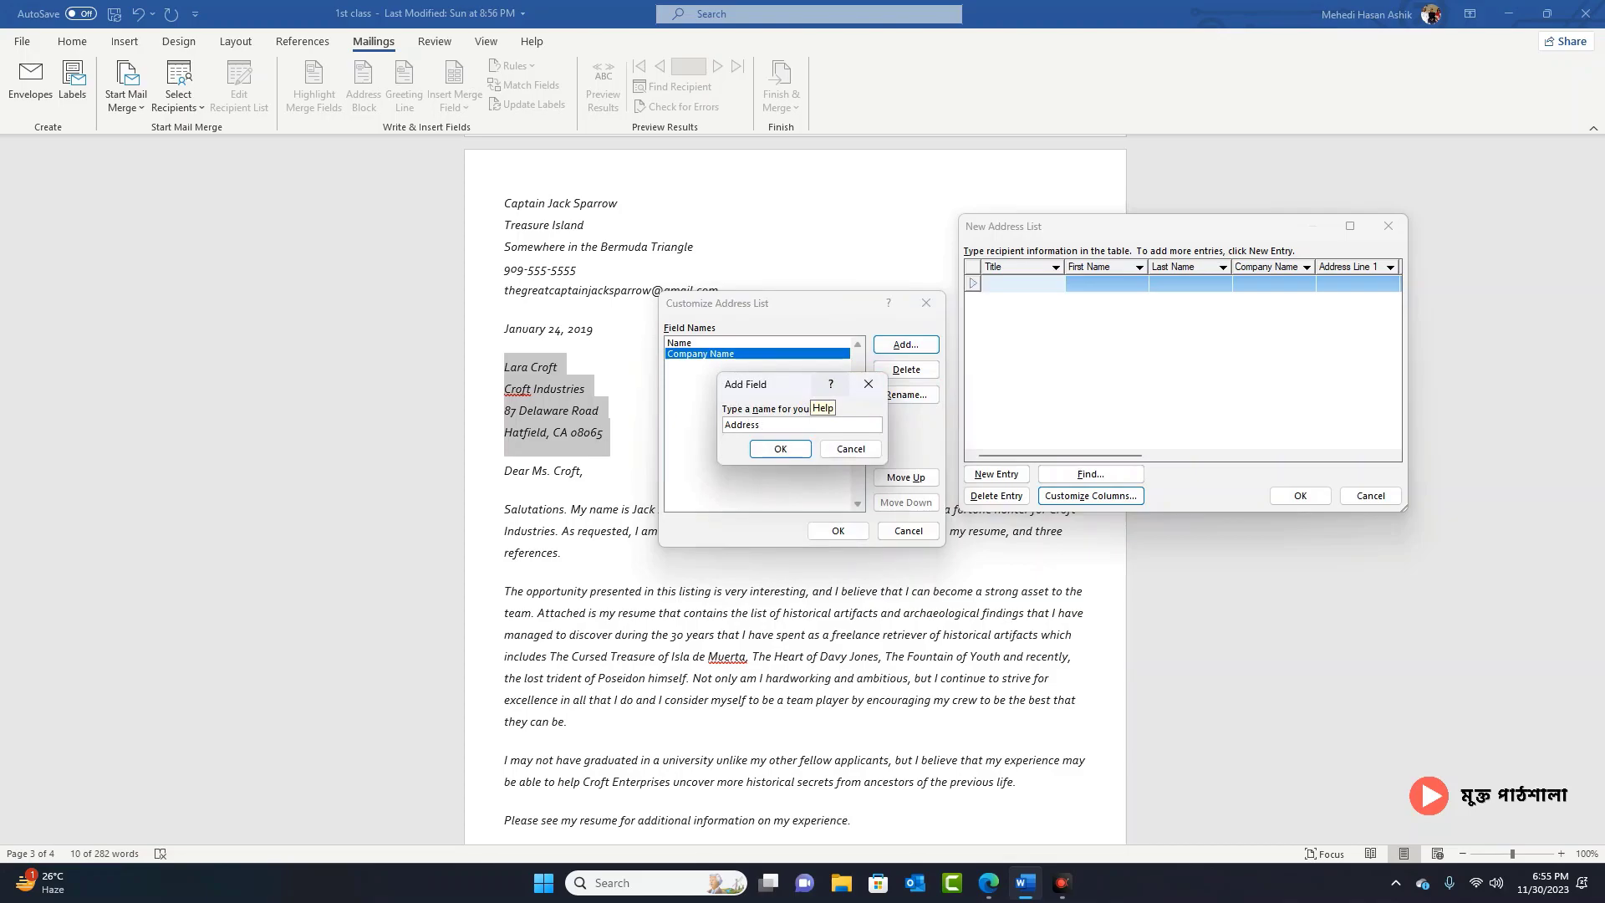
pyautogui.click(780, 449)
pyautogui.click(843, 531)
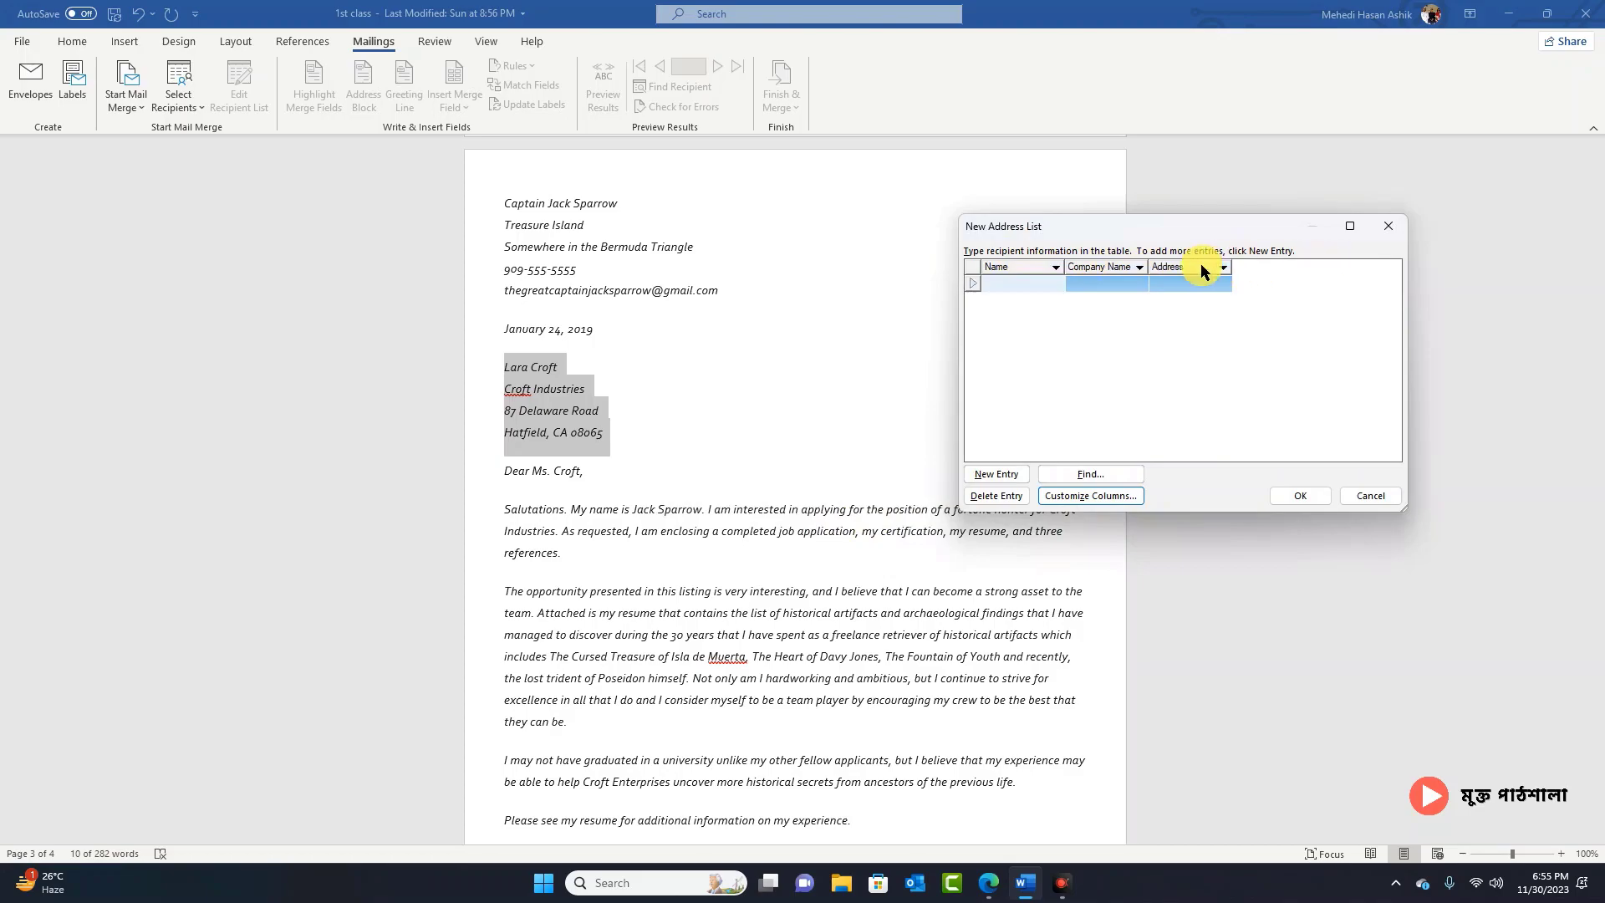
# Step: Enter the first recipient's name, company Queen South and address
pyautogui.click(1037, 285)
pyautogui.write('Ashik')
pyautogui.click(1123, 285)
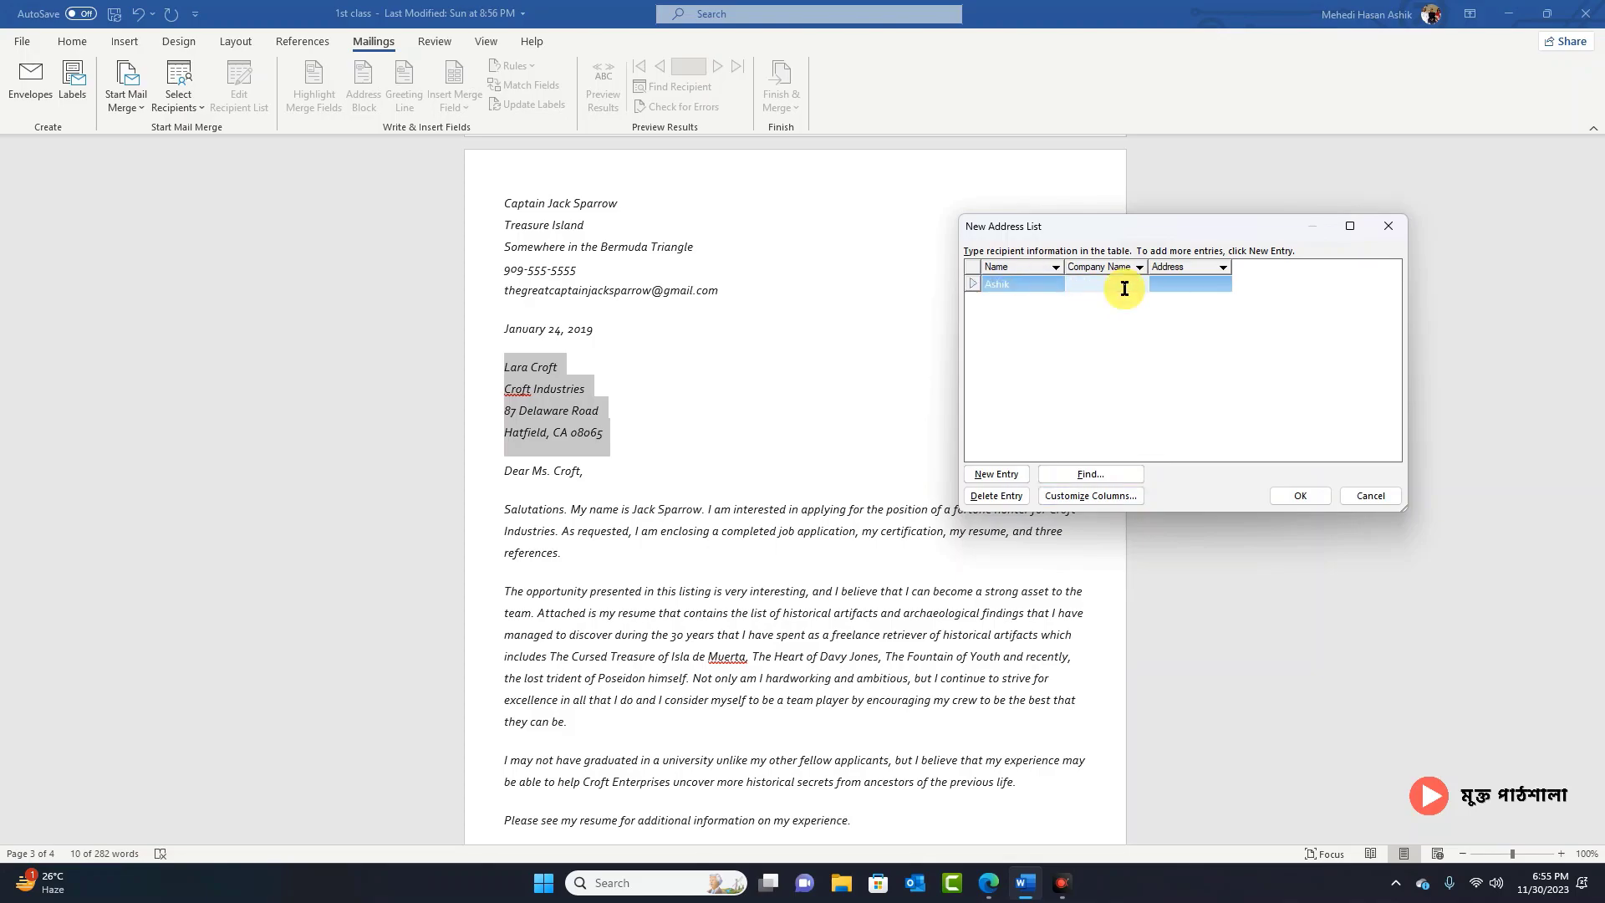
pyautogui.write('Queen South')
pyautogui.click(1179, 284)
pyautogui.write('Savar')
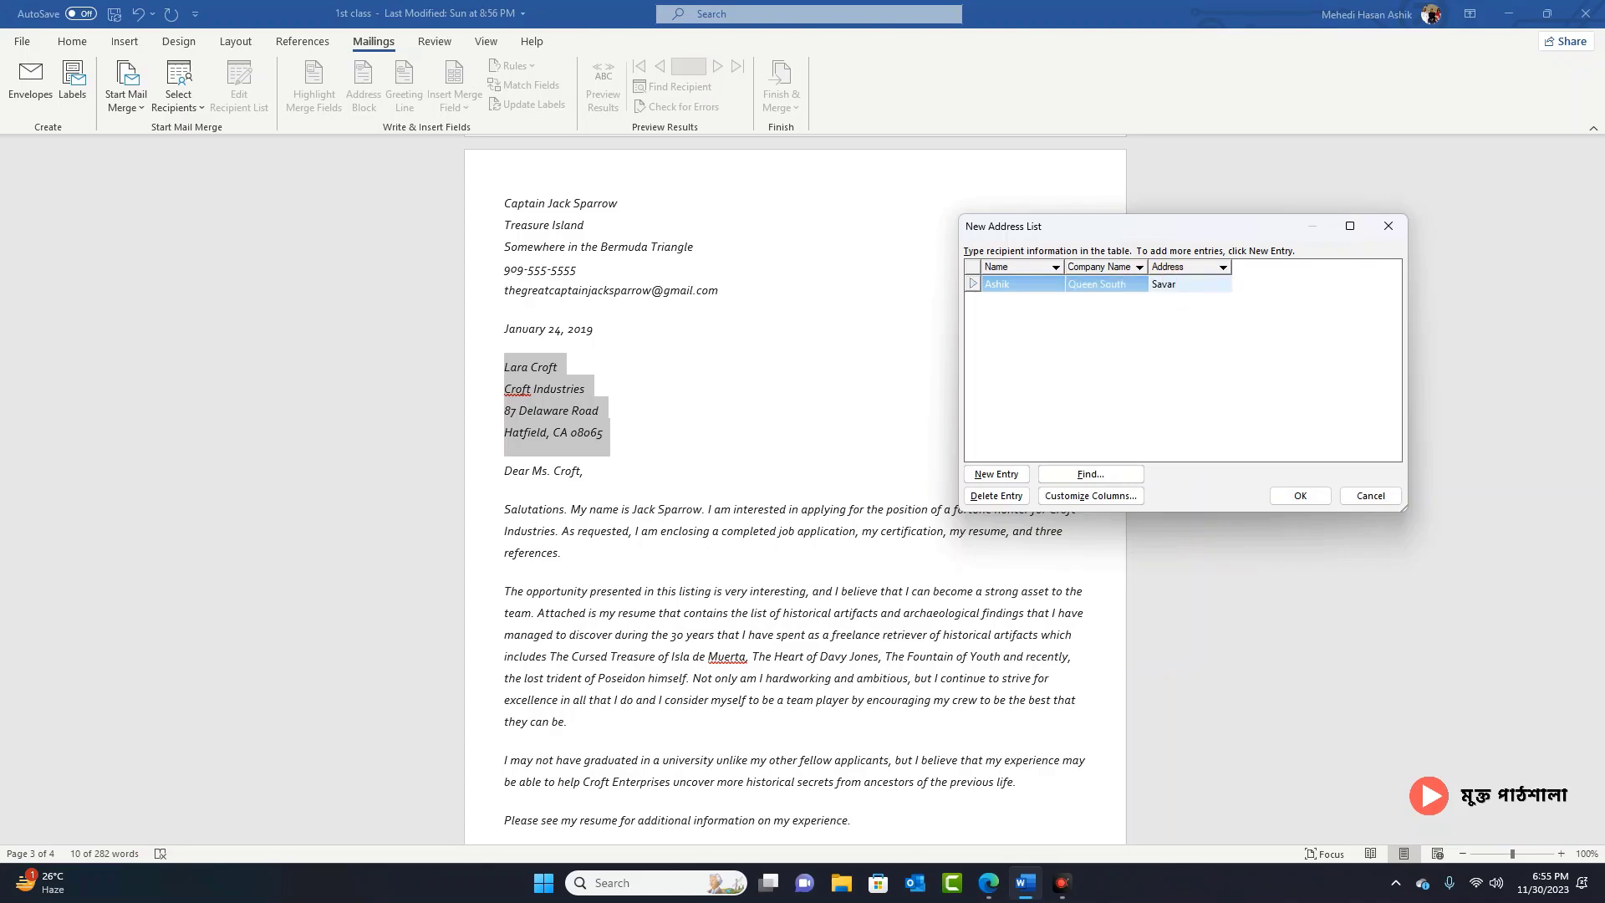
pyautogui.write(',Da')
pyautogui.write('haka')
pyautogui.click(1081, 304)
# Step: Add a second recipient with their name, company Google and address
pyautogui.click(1013, 469)
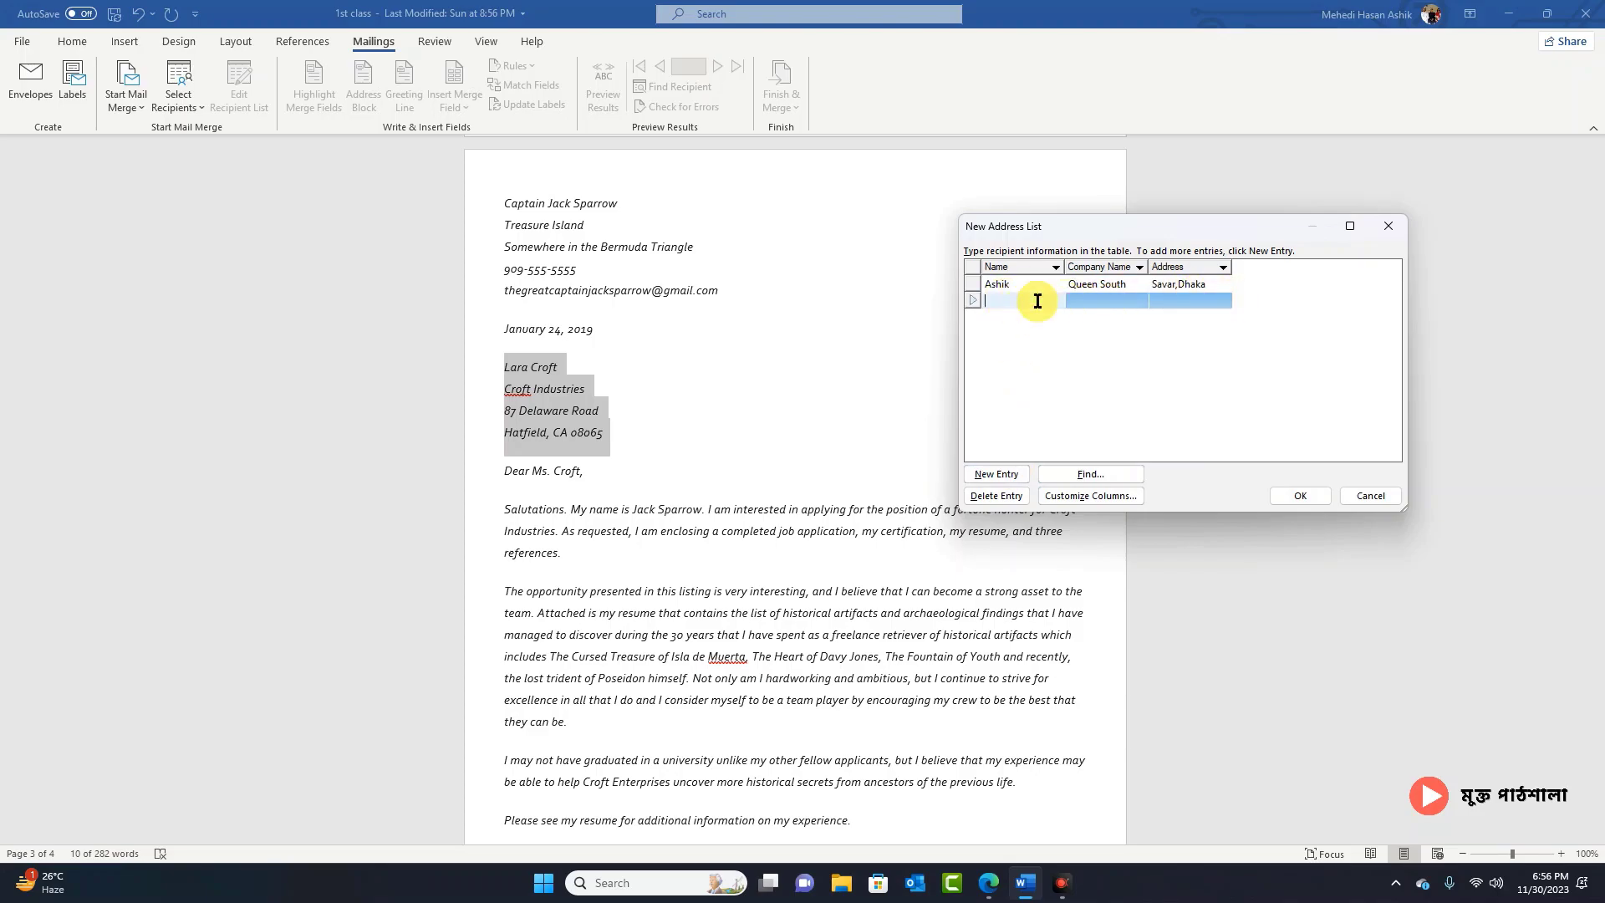
pyautogui.write('James')
pyautogui.click(1125, 304)
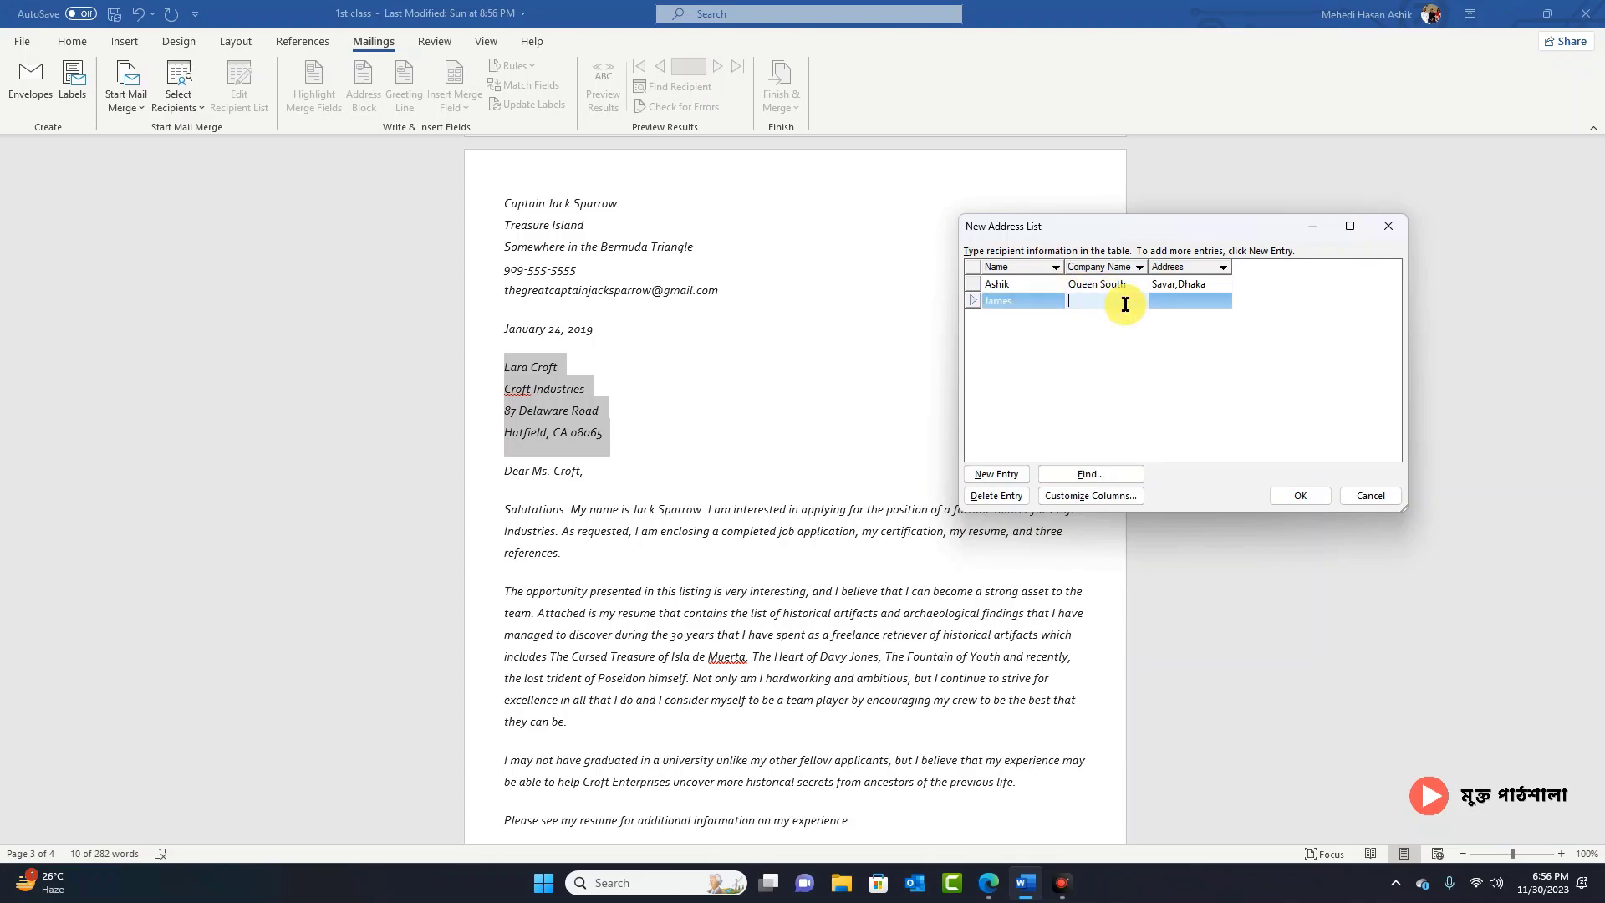
pyautogui.write('Google')
pyautogui.click(1190, 302)
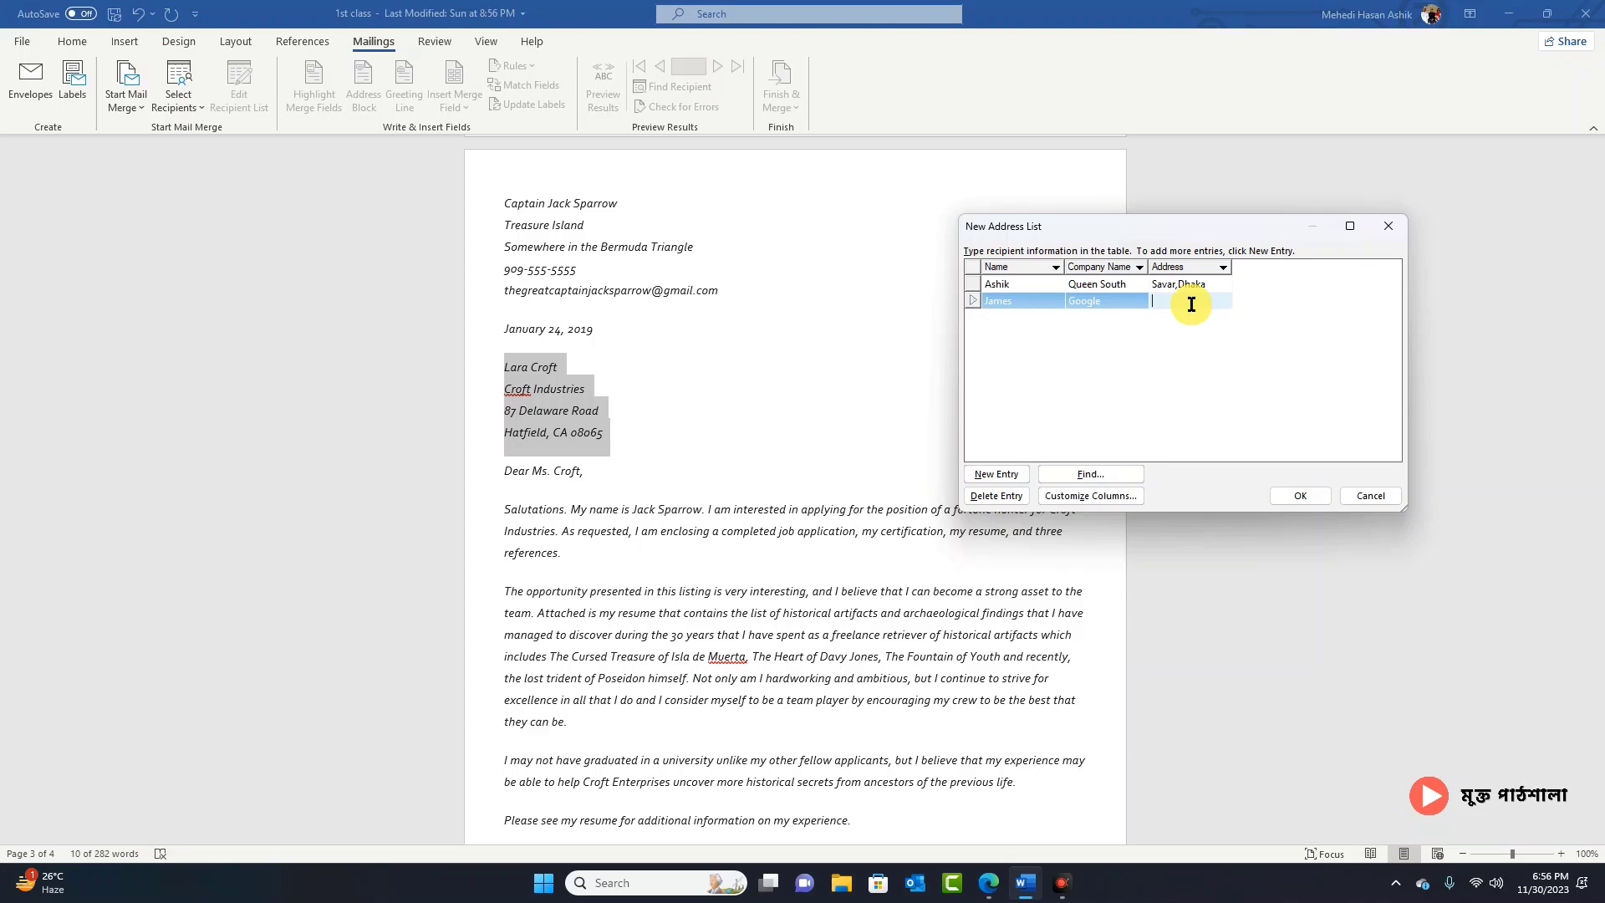
pyautogui.write('oogle Bd')
# Step: Add a third recipient with name, company Ab and address, then finish the list
pyautogui.click(991, 473)
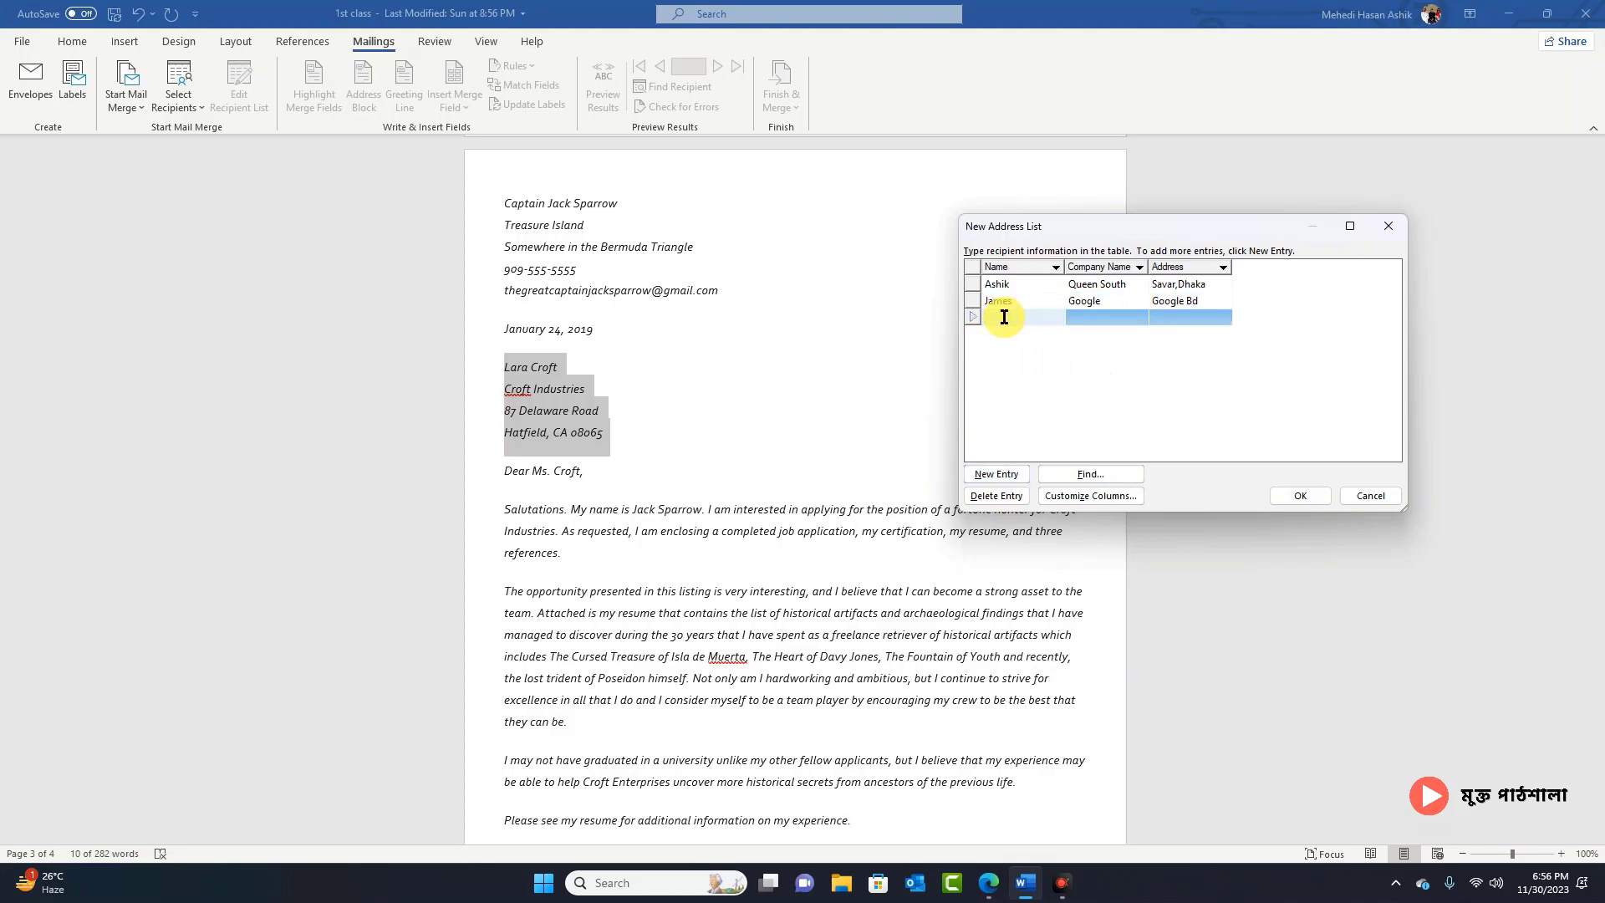
pyautogui.write('Jony')
pyautogui.click(1110, 317)
pyautogui.write('AbC')
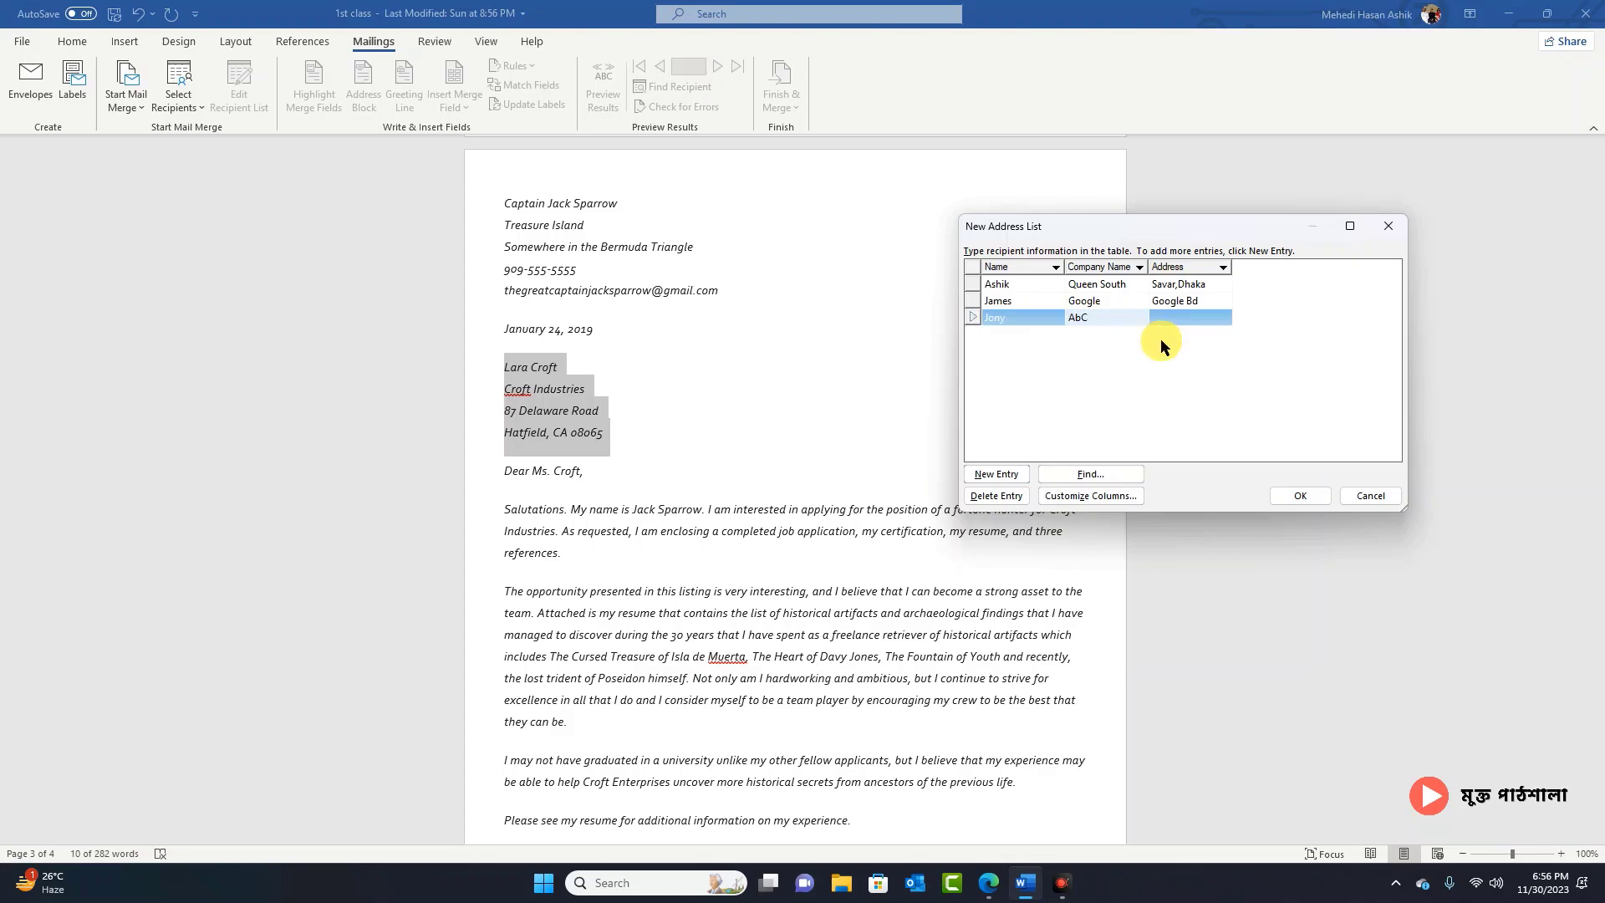
pyautogui.click(1188, 314)
pyautogui.write('UK')
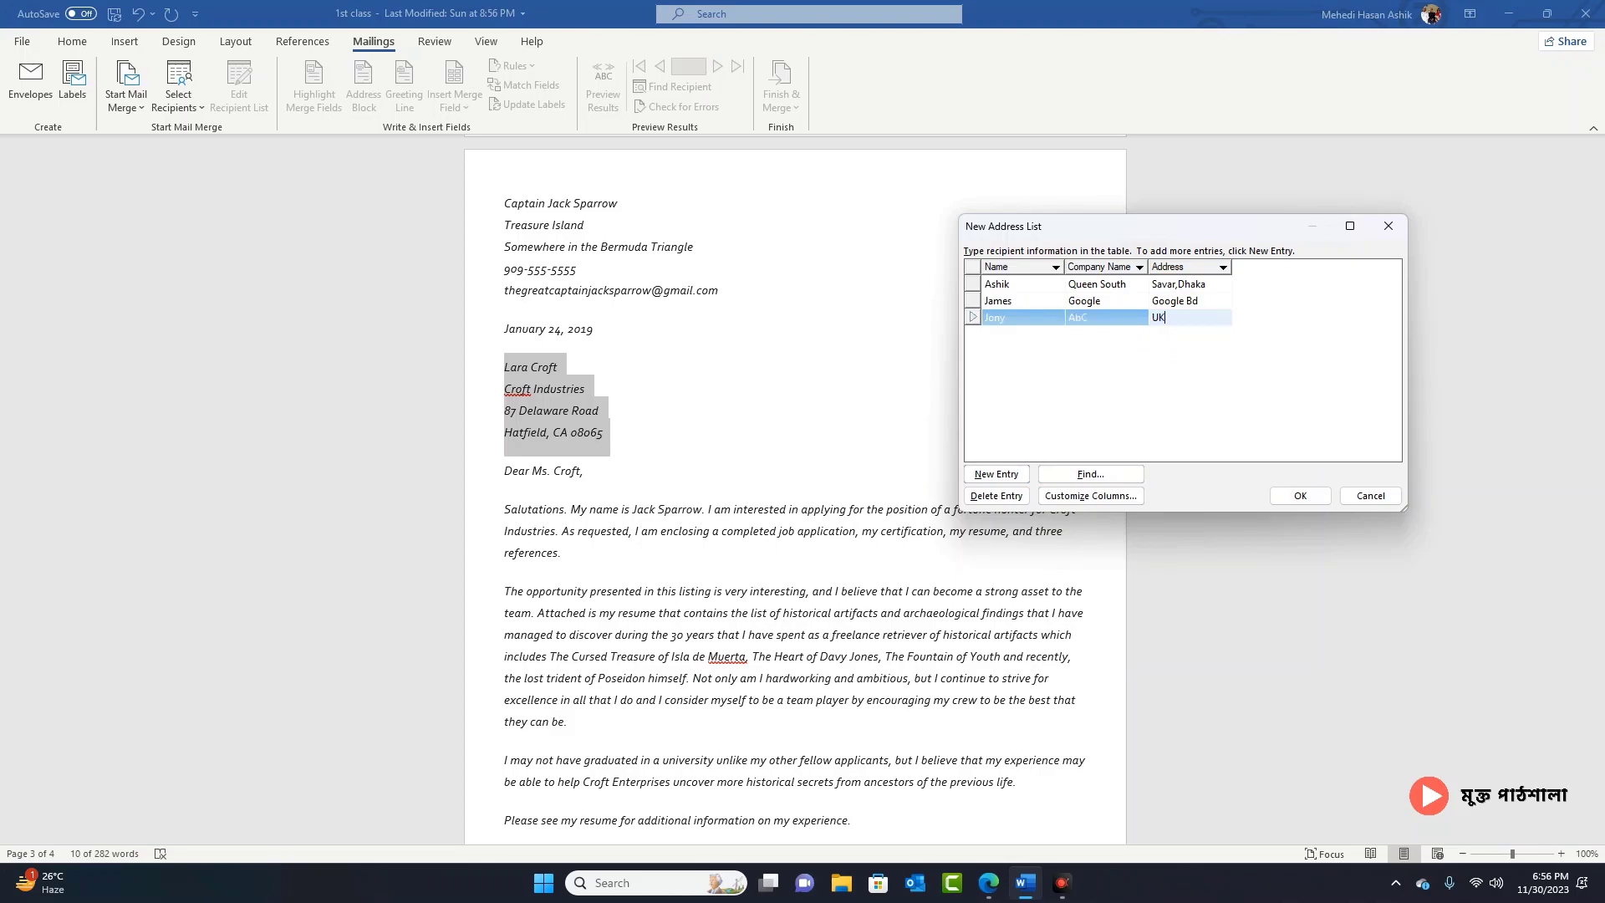
pyautogui.click(1300, 496)
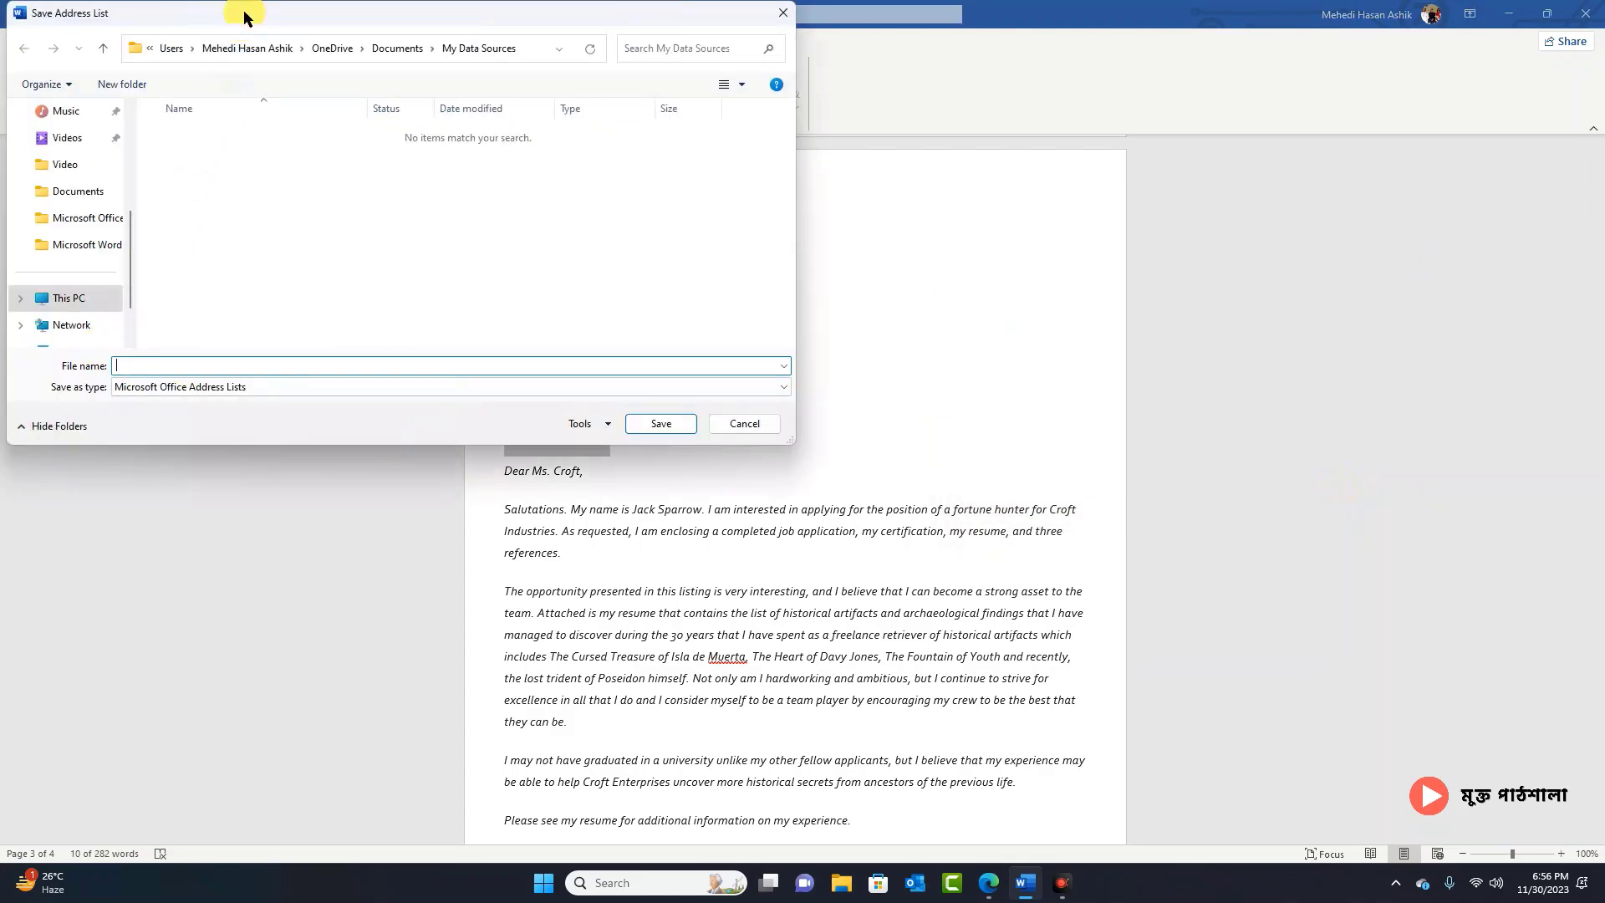
# Step: Save the three-entry recipient list under the file name 'List' in Downloads
pyautogui.moveTo(244, 11); pyautogui.dragTo(572, 51)
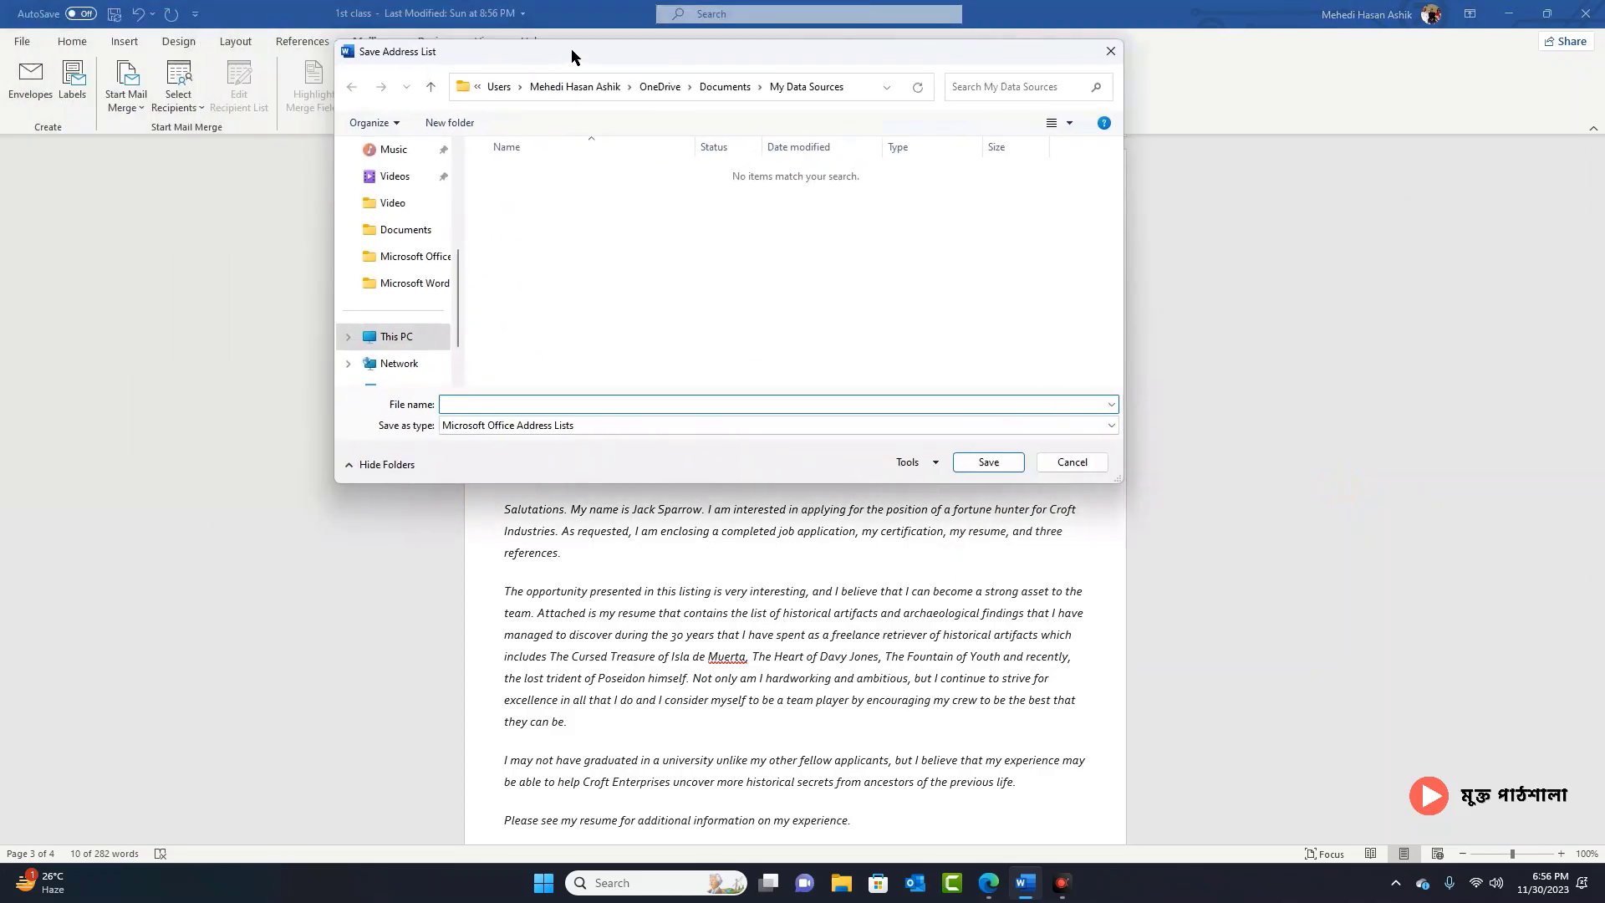
pyautogui.scroll(2, 409, 259)
pyautogui.click(407, 230)
pyautogui.click(573, 403)
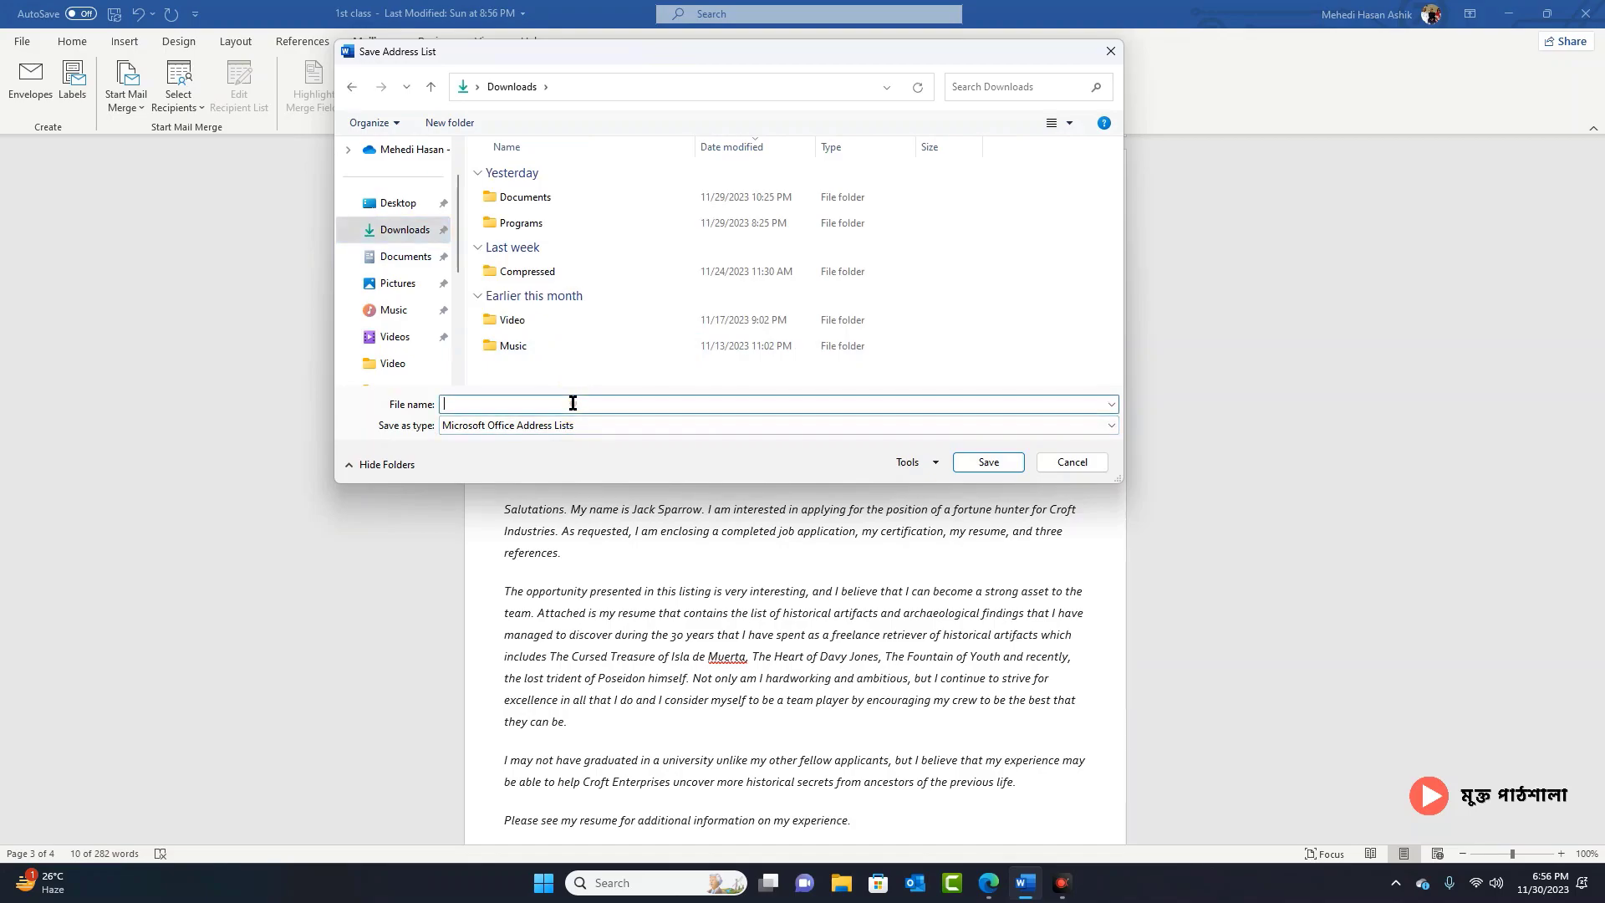
pyautogui.write('List')
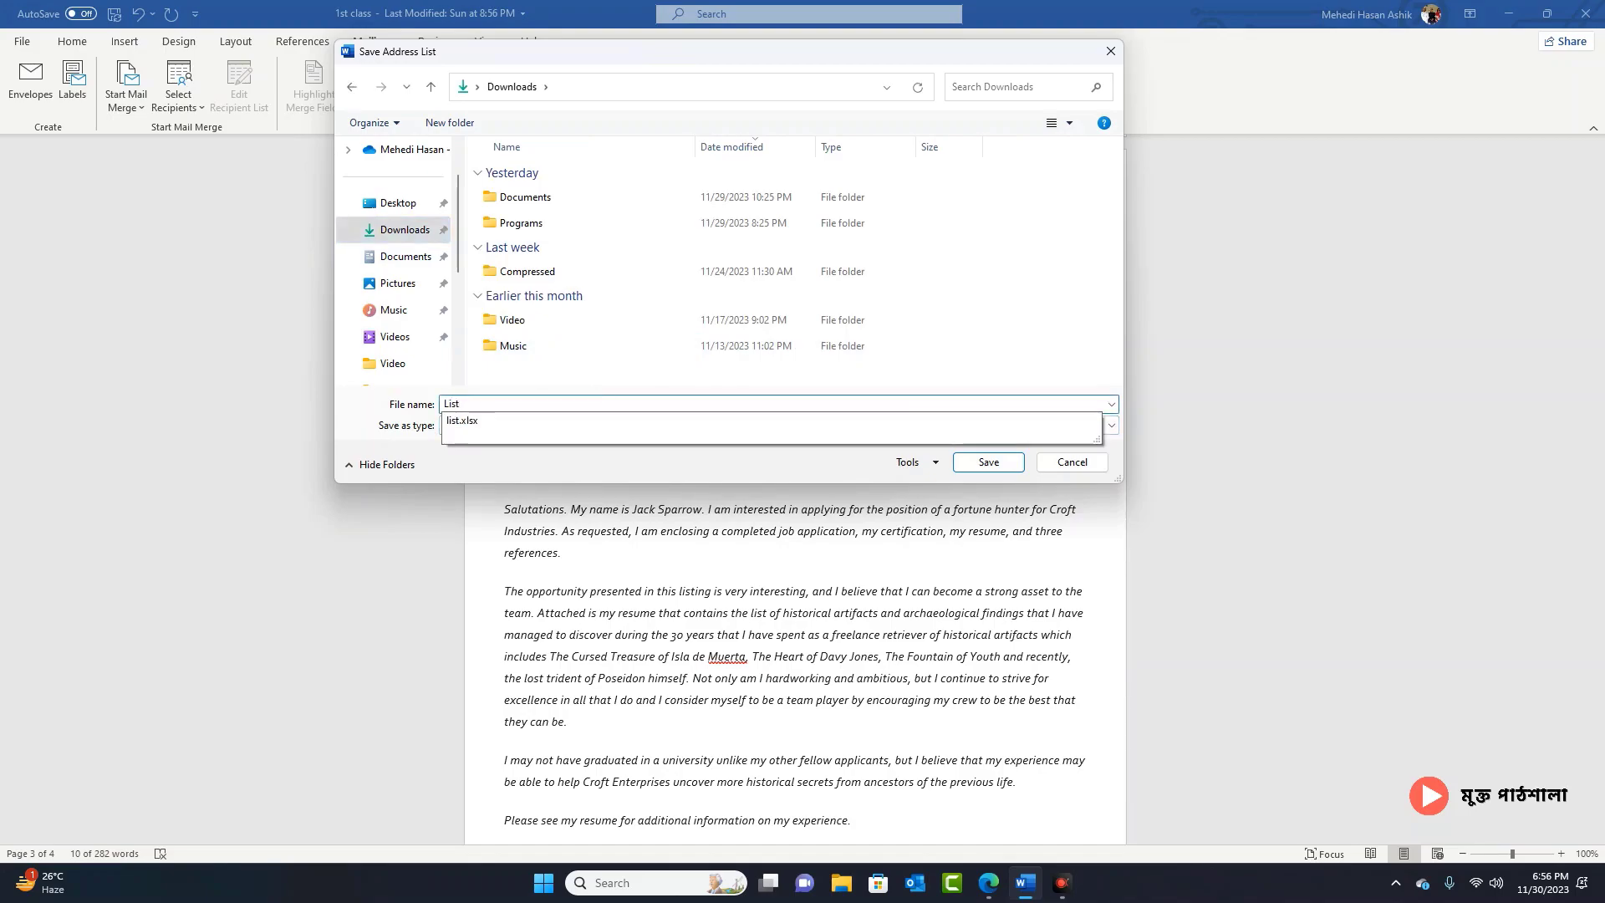
pyautogui.click(983, 466)
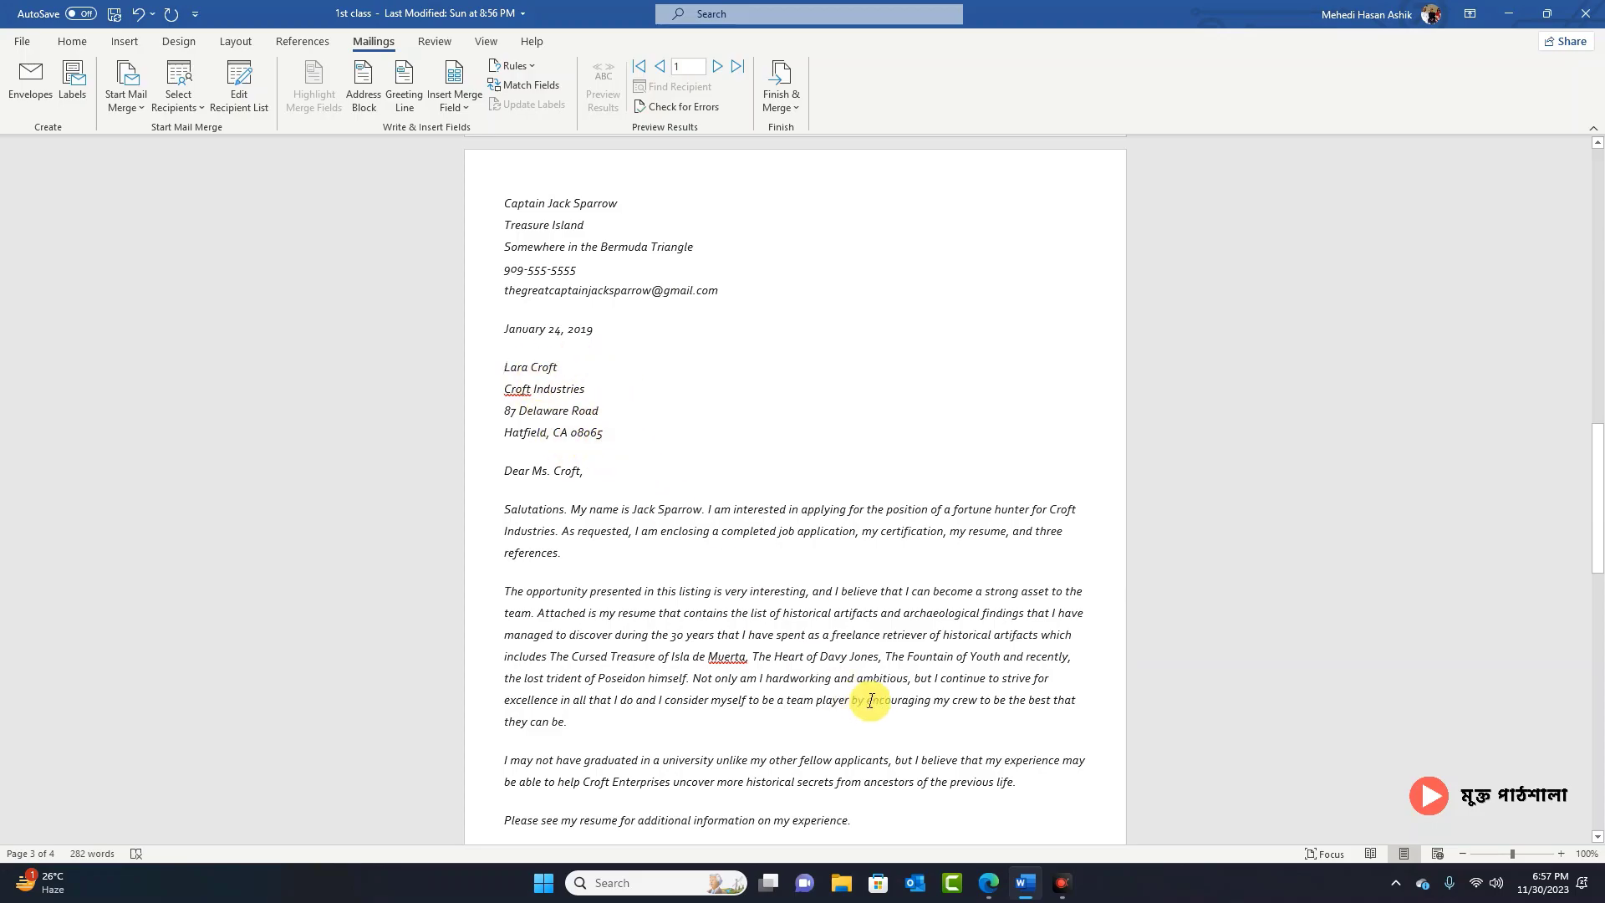
# Step: Insert a Name field, delete the old inside-address lines, then undo to restore blank lines
pyautogui.scroll(-5, 870, 665)
pyautogui.scroll(-3, 818, 501)
pyautogui.scroll(7, 767, 555)
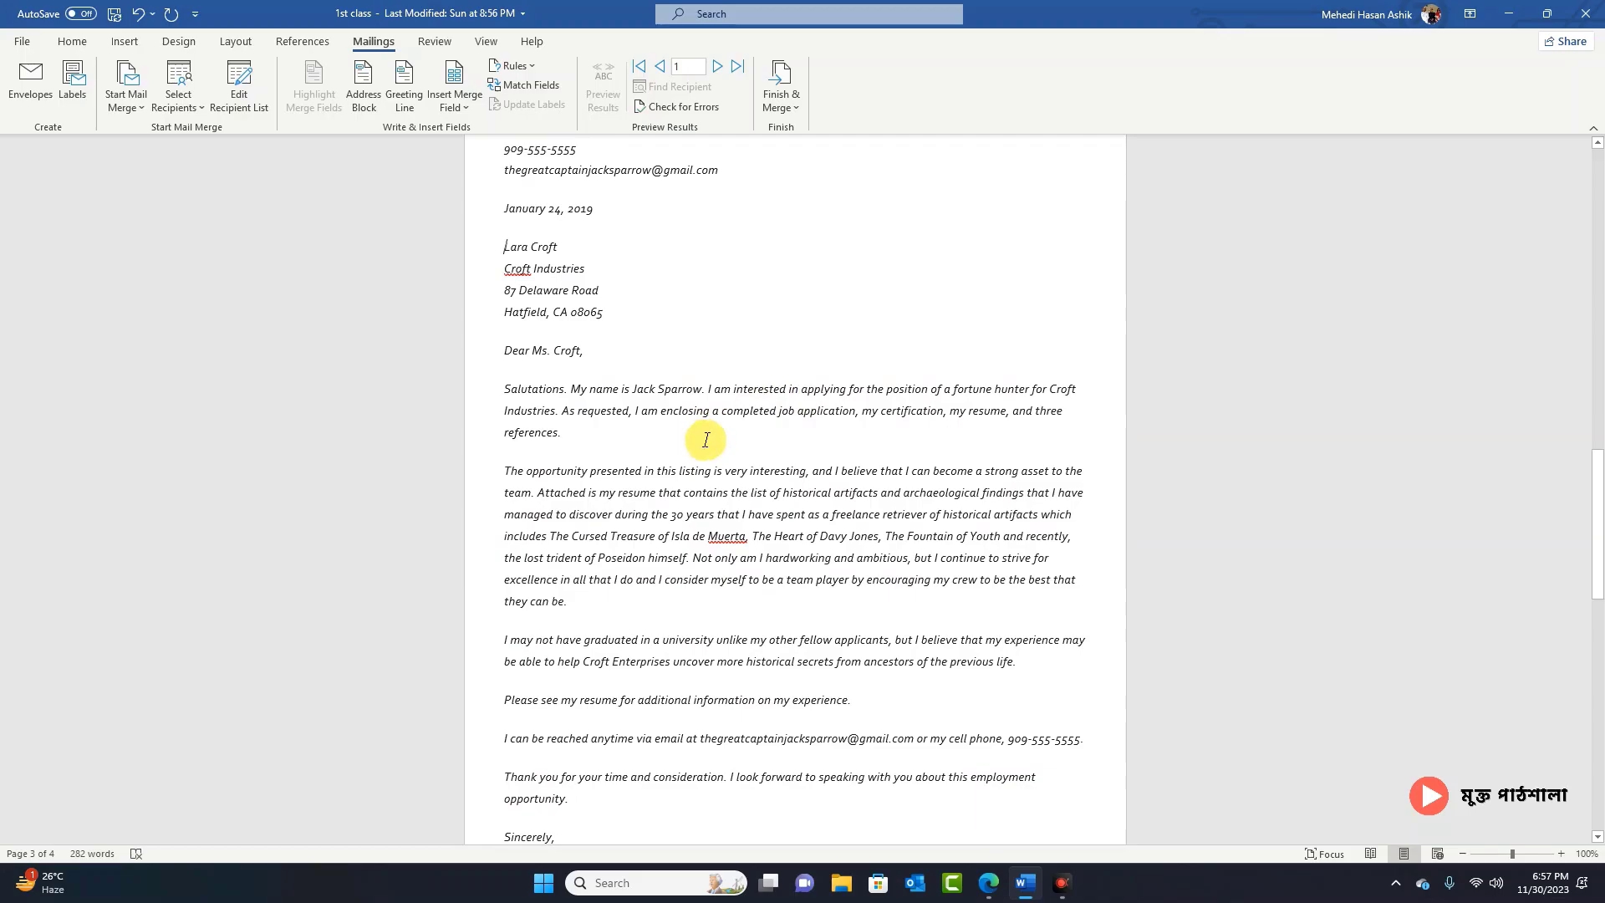
pyautogui.scroll(2, 705, 439)
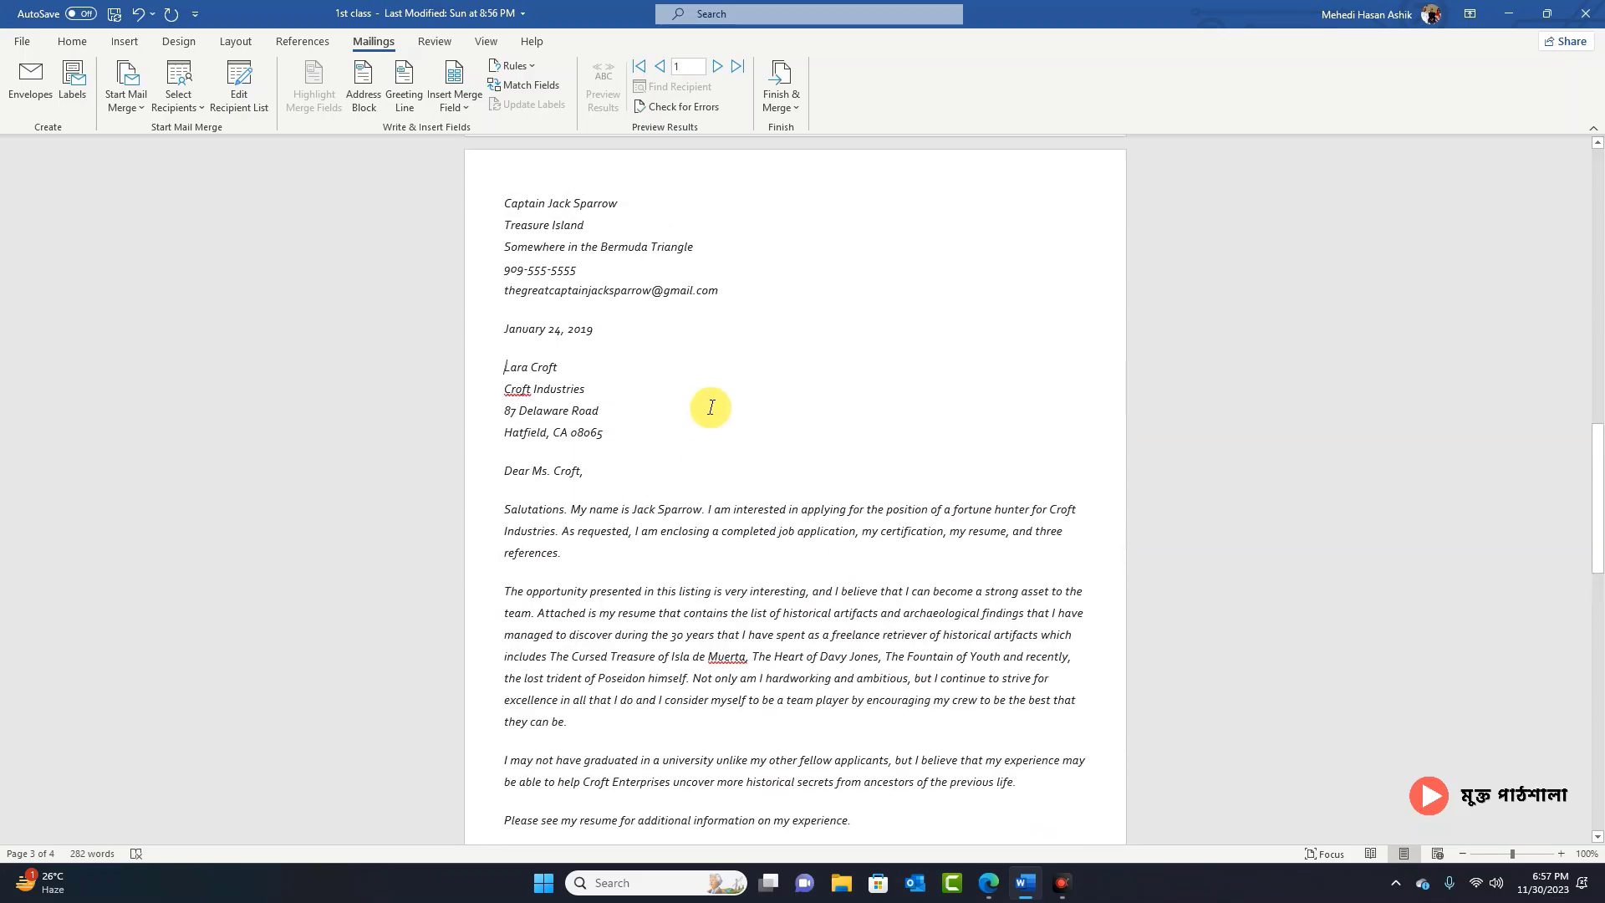
pyautogui.click(456, 103)
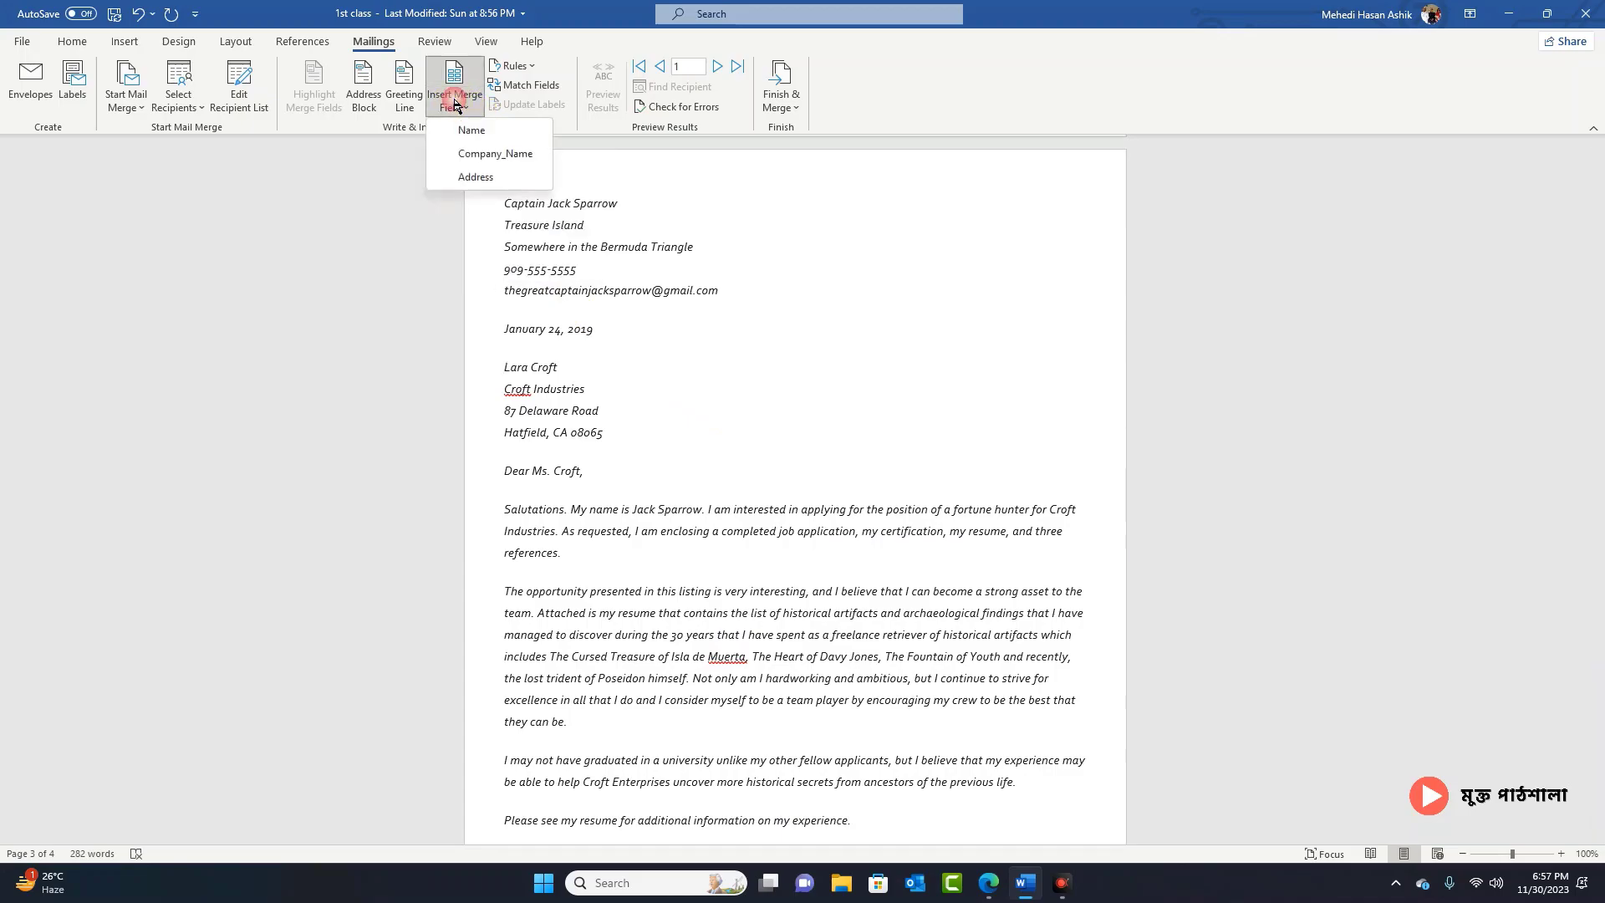
pyautogui.click(458, 133)
pyautogui.click(593, 368)
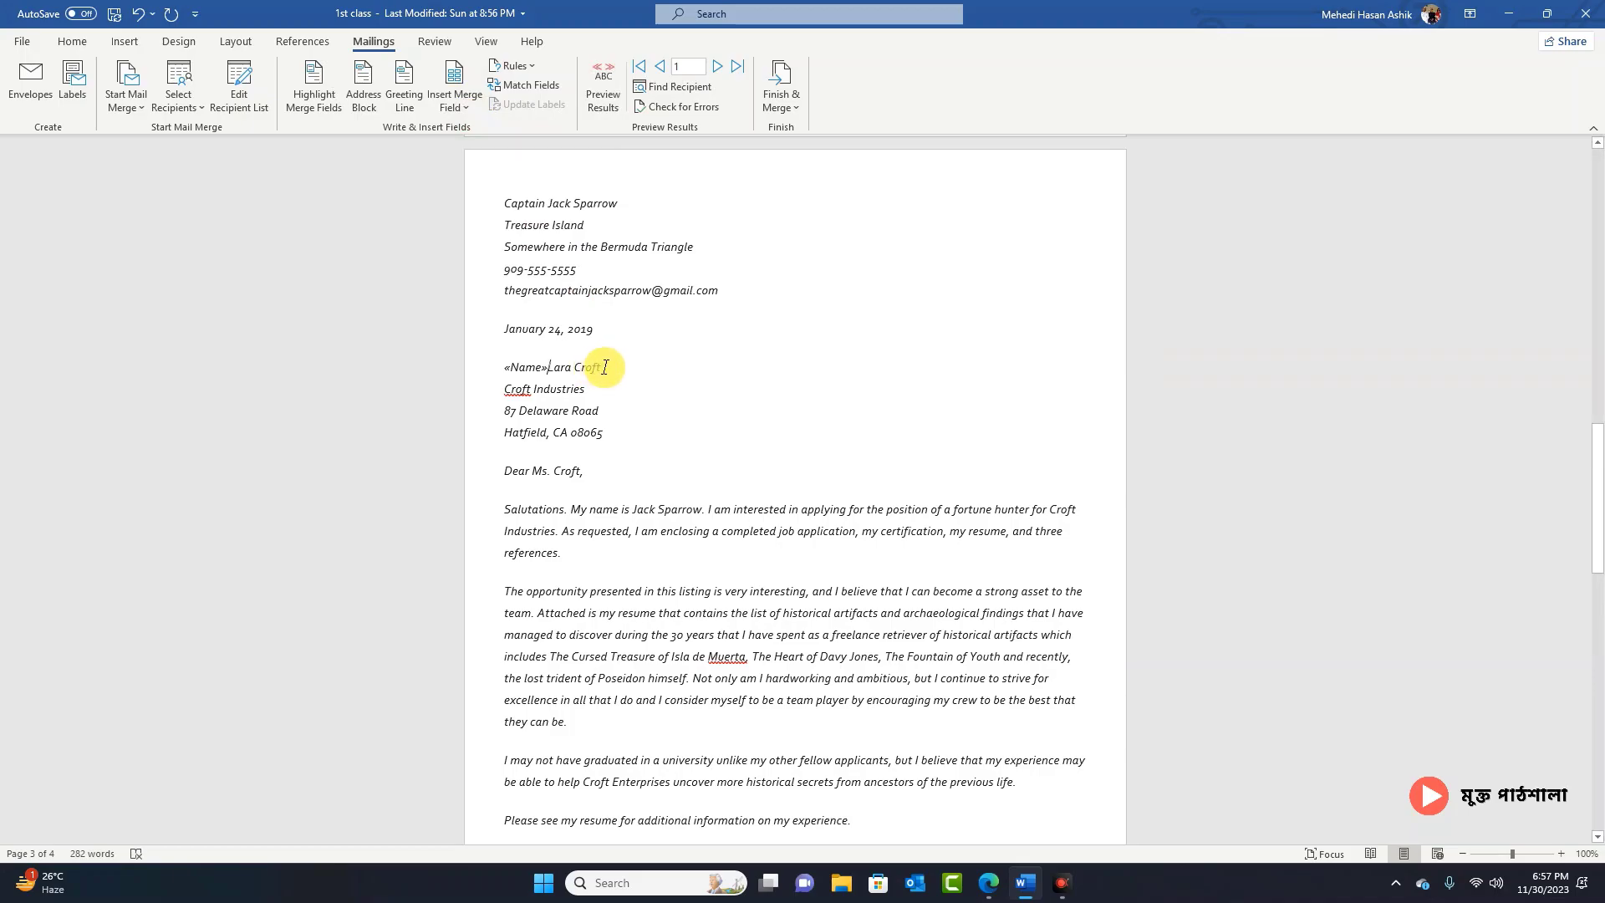
pyautogui.moveTo(605, 368); pyautogui.dragTo(504, 368)
pyautogui.moveTo(597, 440); pyautogui.dragTo(504, 368)
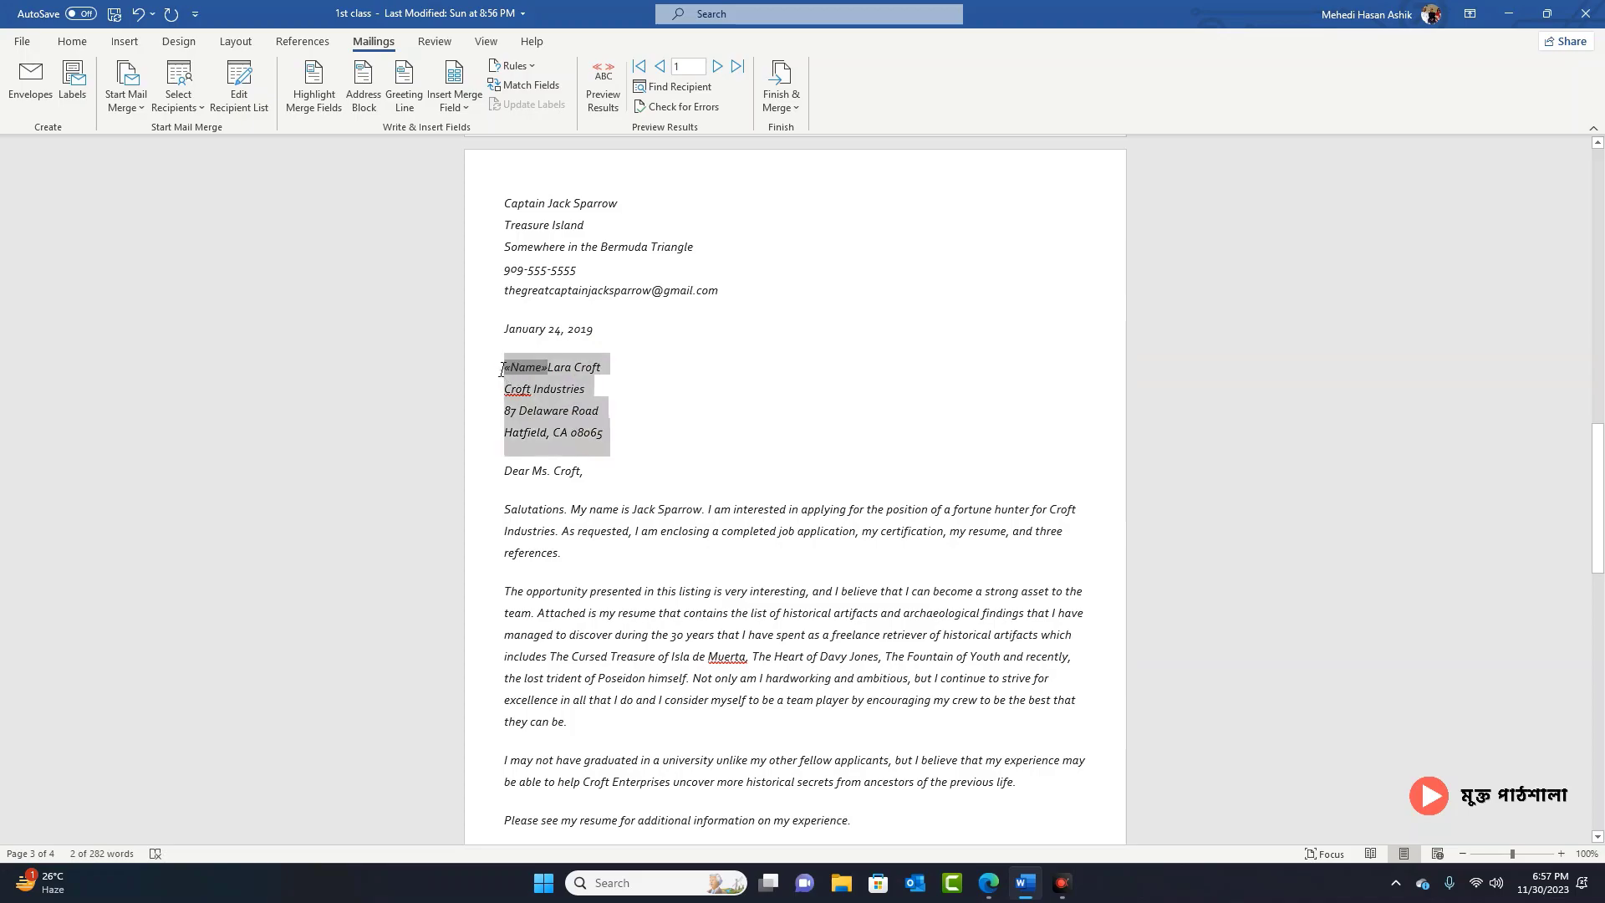
pyautogui.press('Delete')
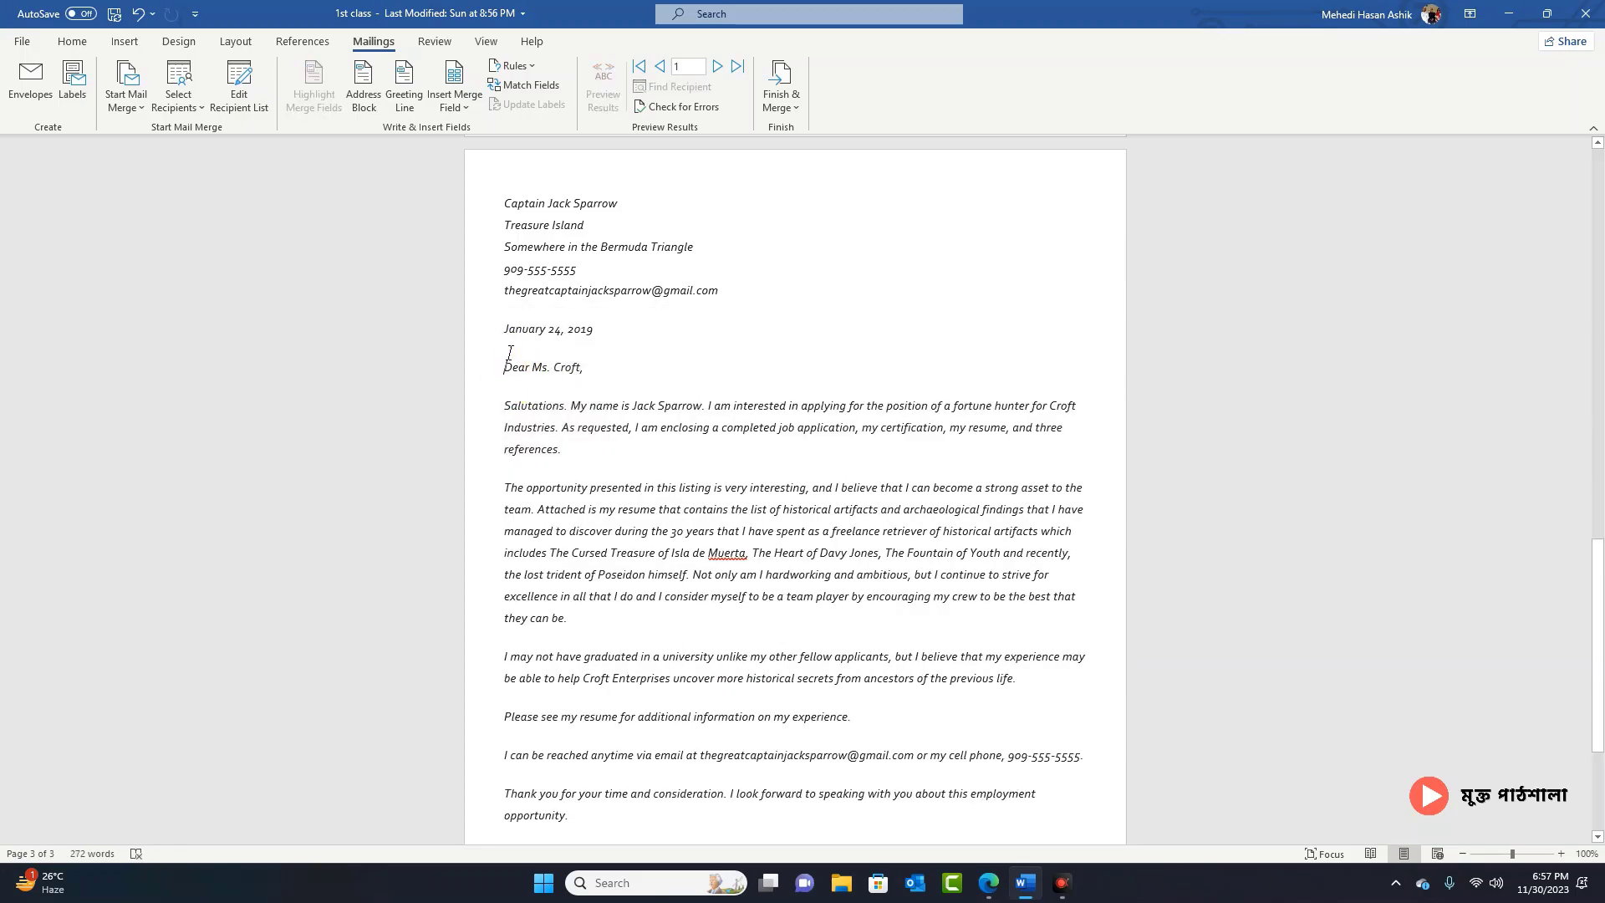
pyautogui.hotkey('ctrl', 'z')
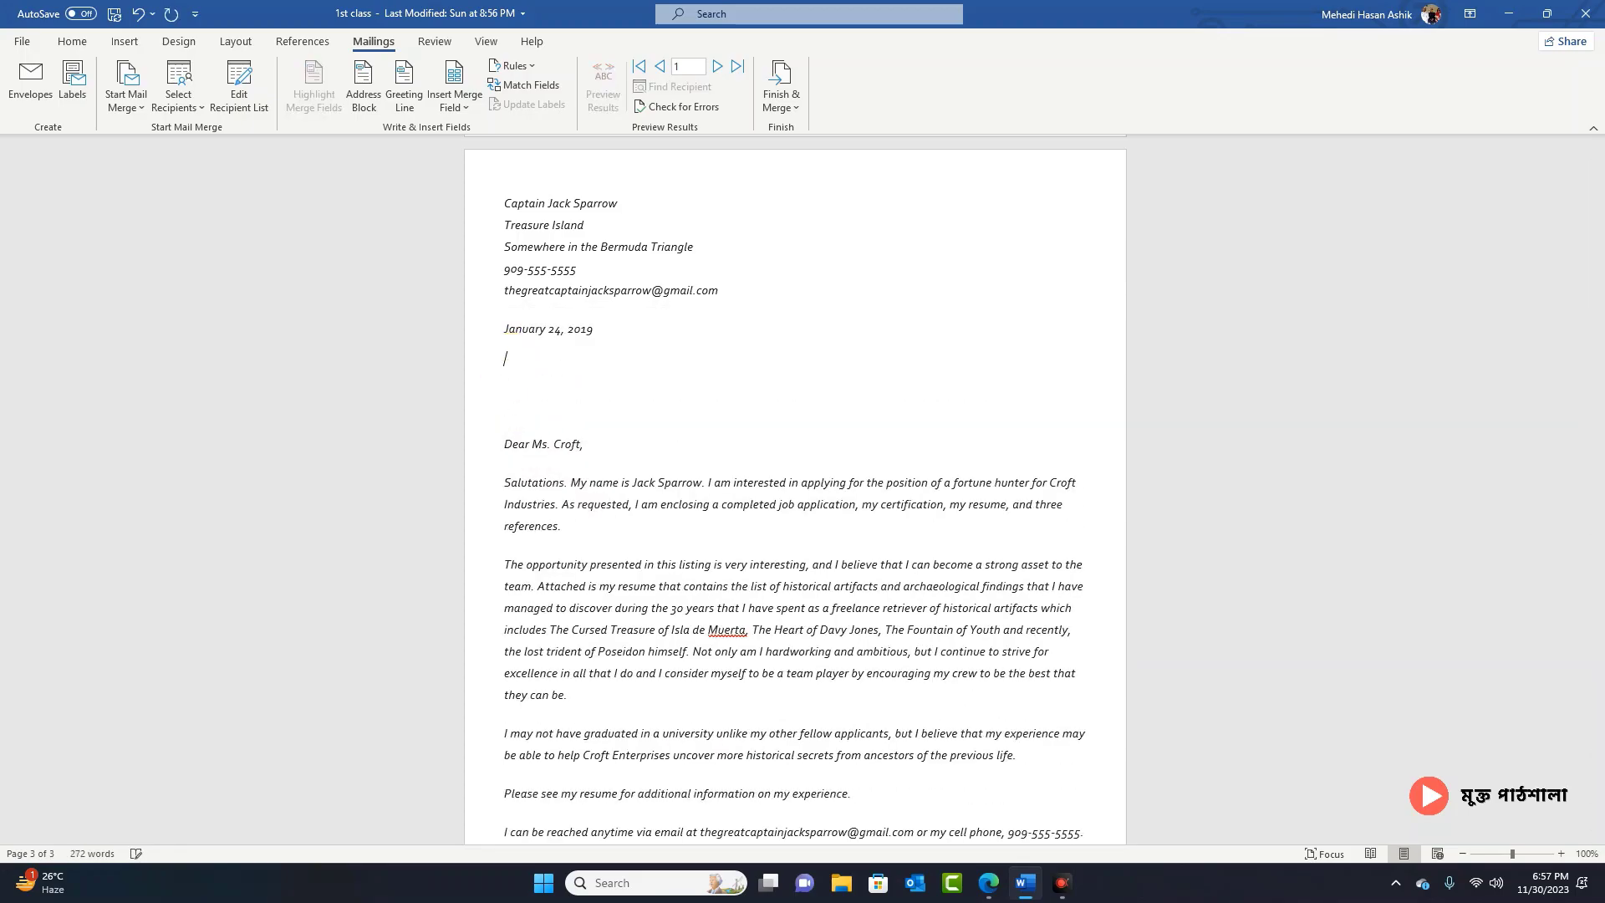
# Step: Insert the Name, Company_Name and Address merge fields on three separate lines
pyautogui.click(454, 103)
pyautogui.click(468, 133)
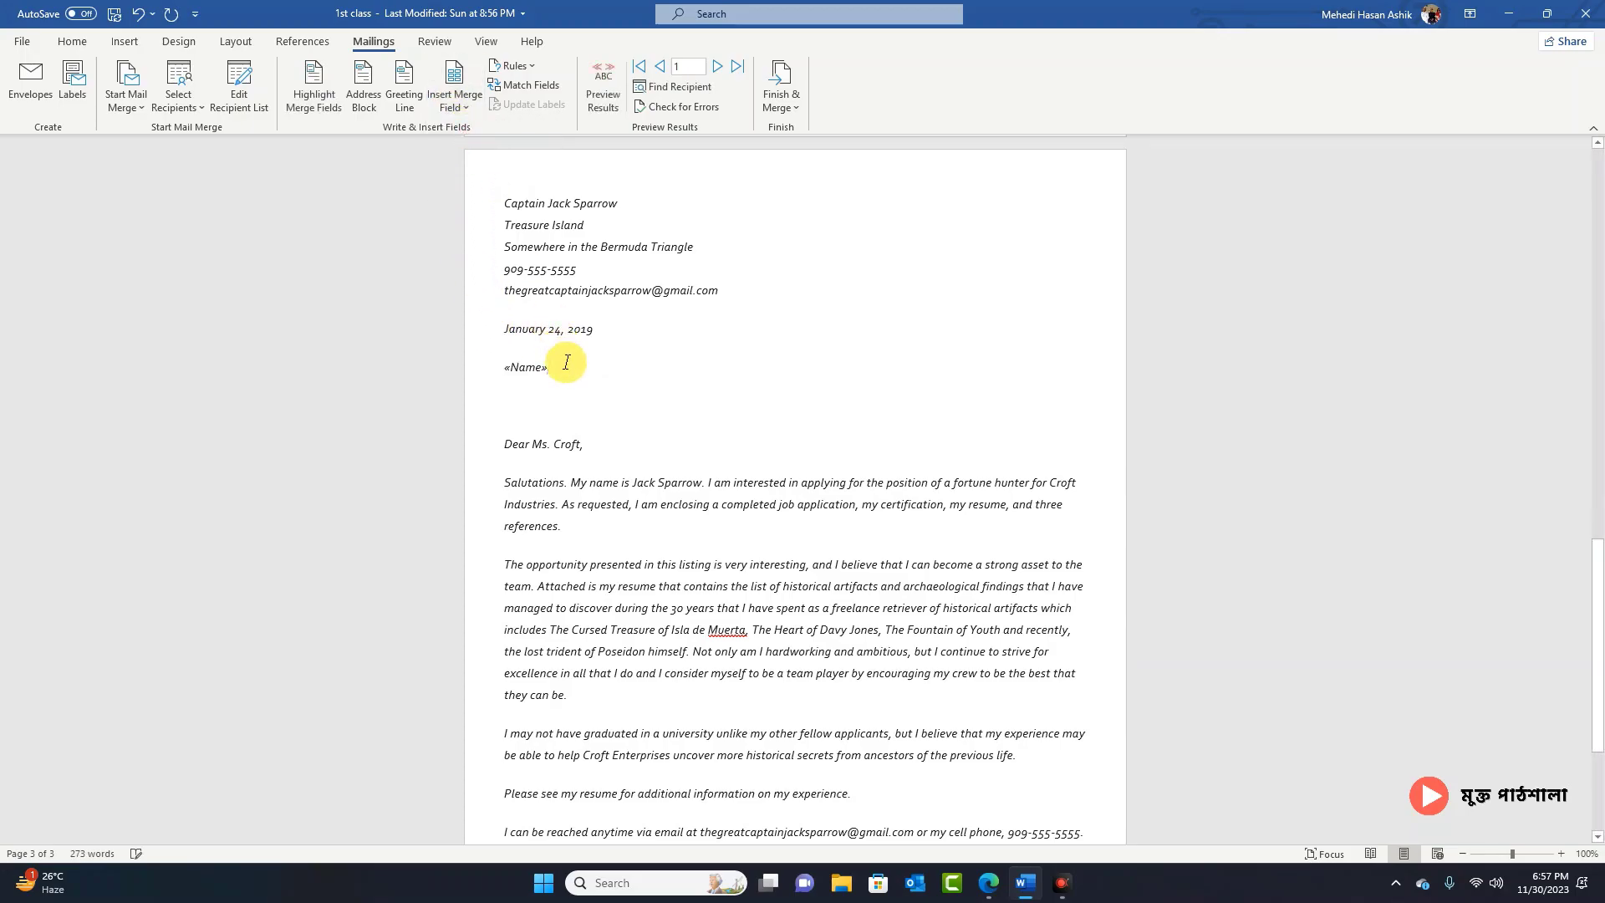
pyautogui.press('Return')
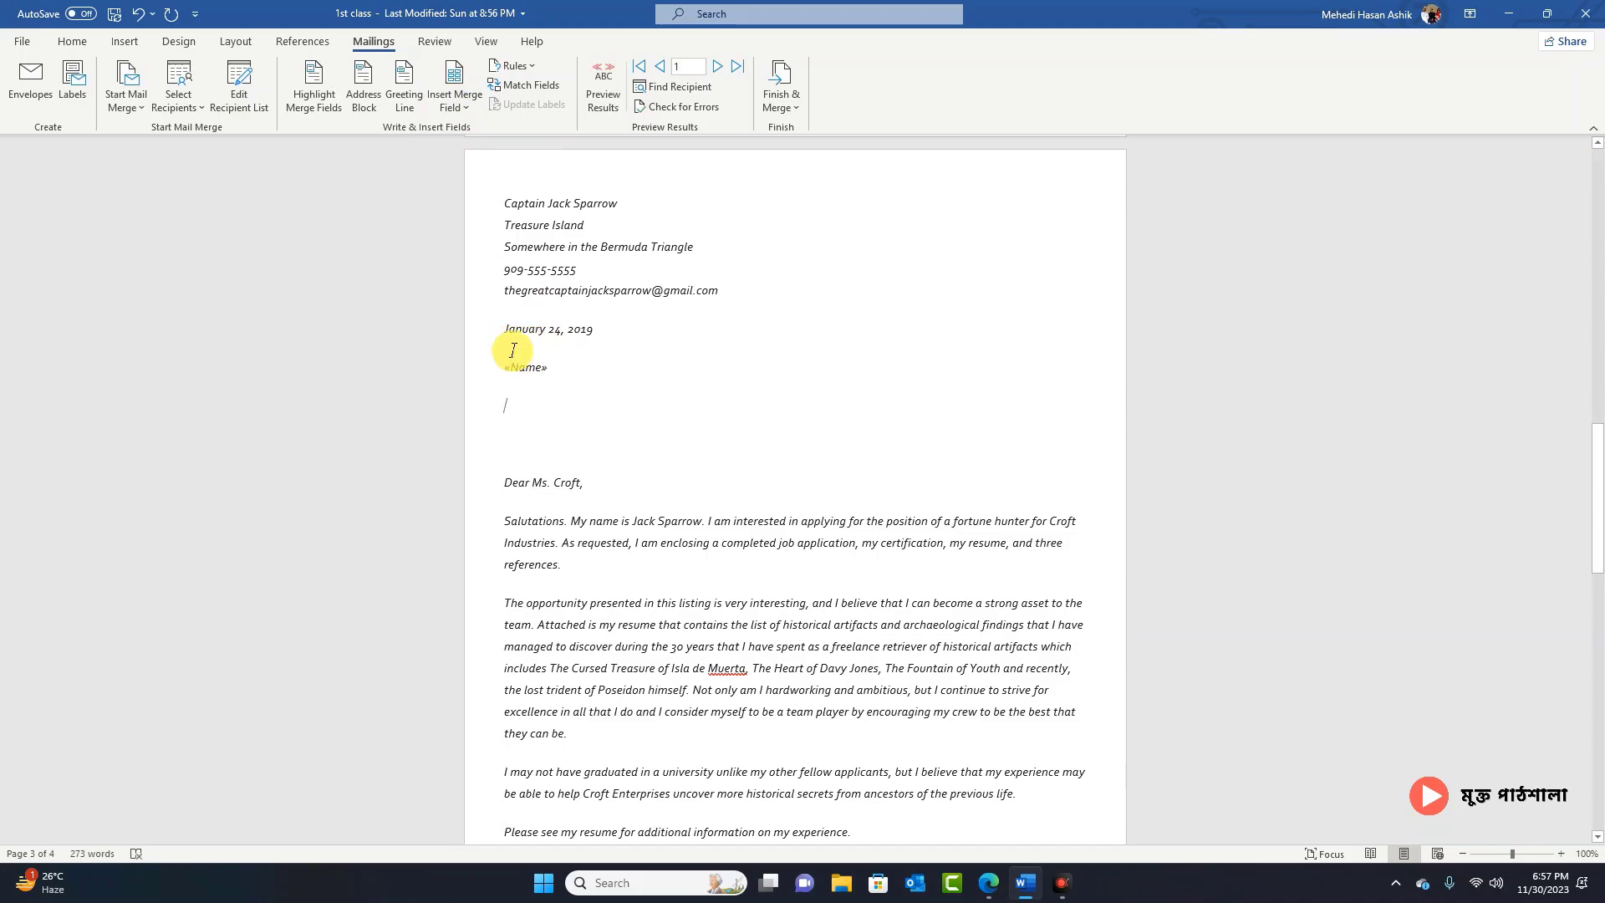
pyautogui.click(449, 95)
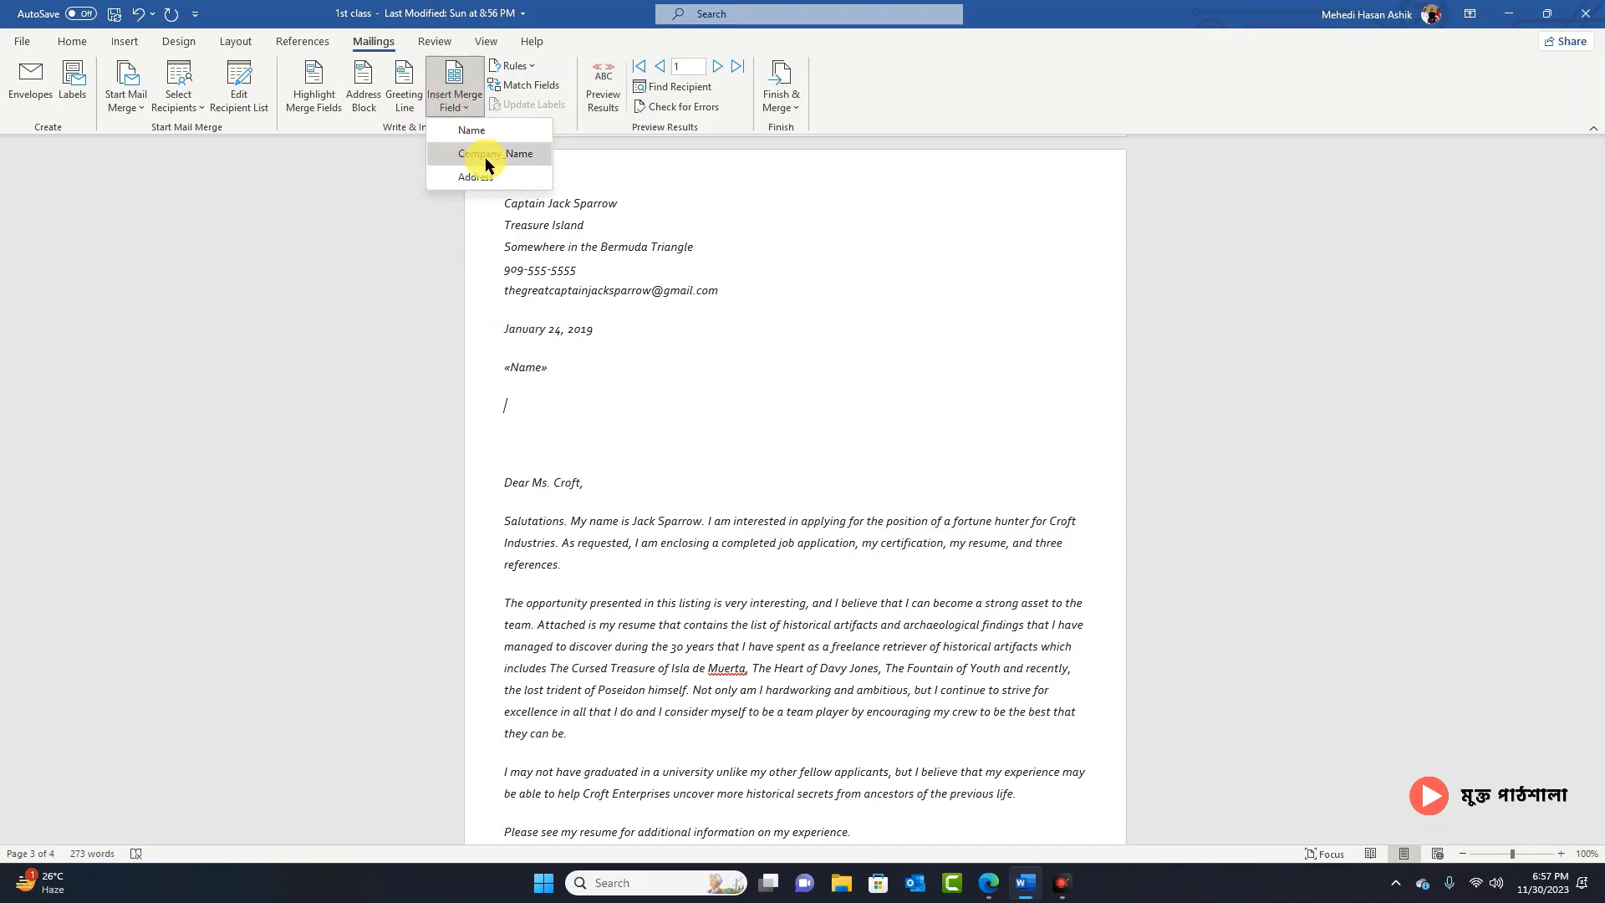
pyautogui.click(481, 153)
pyautogui.click(451, 104)
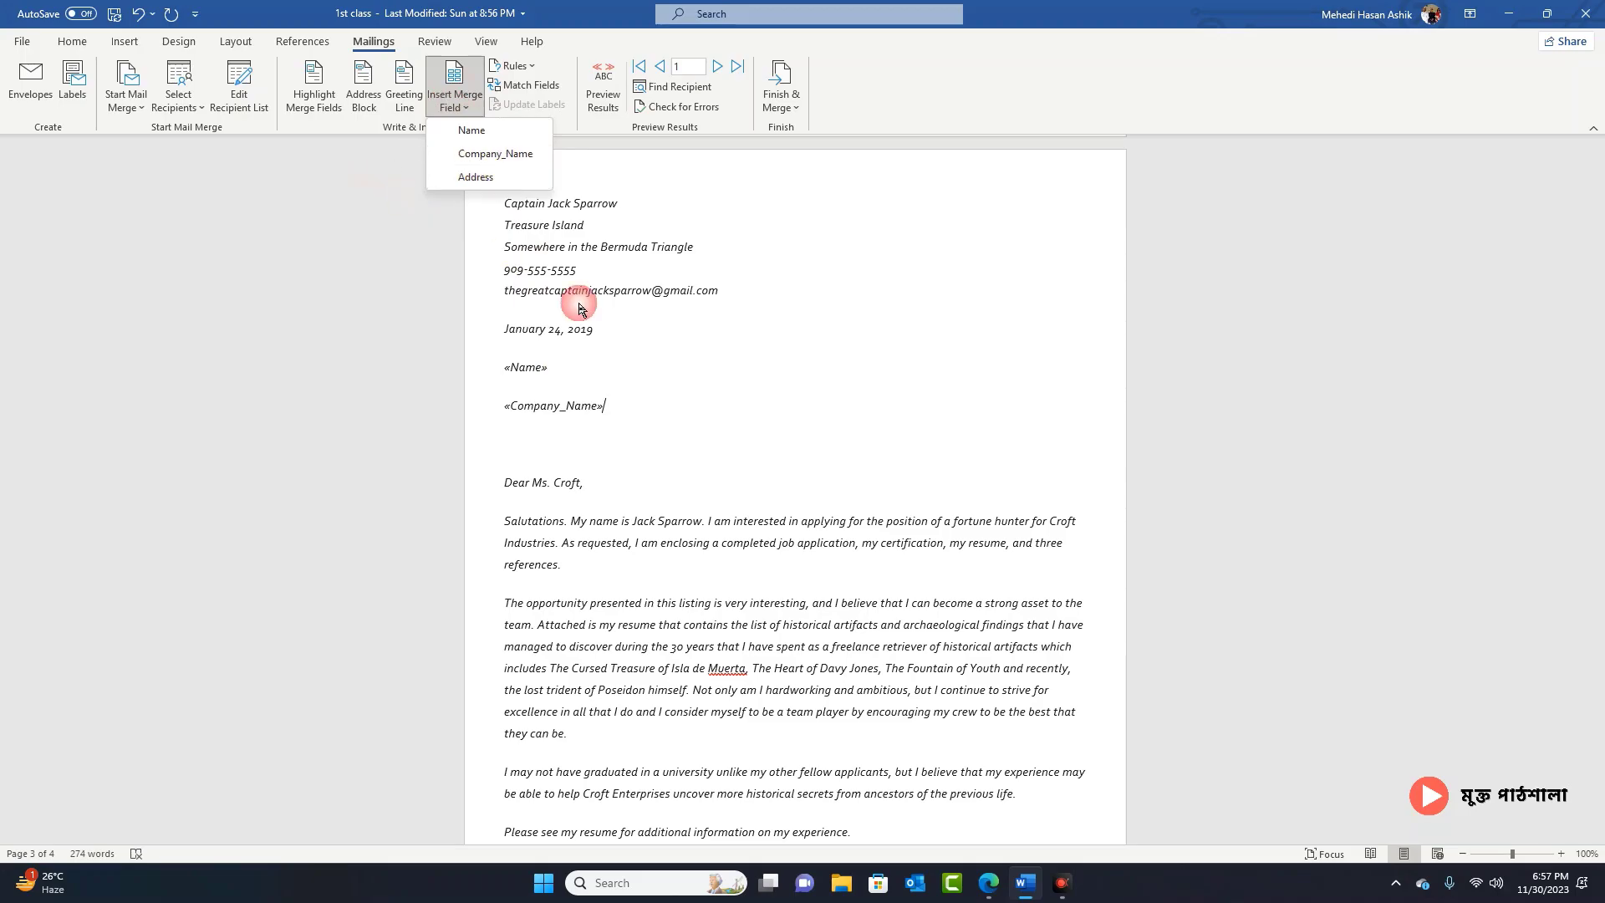
pyautogui.click(621, 409)
pyautogui.press('Return')
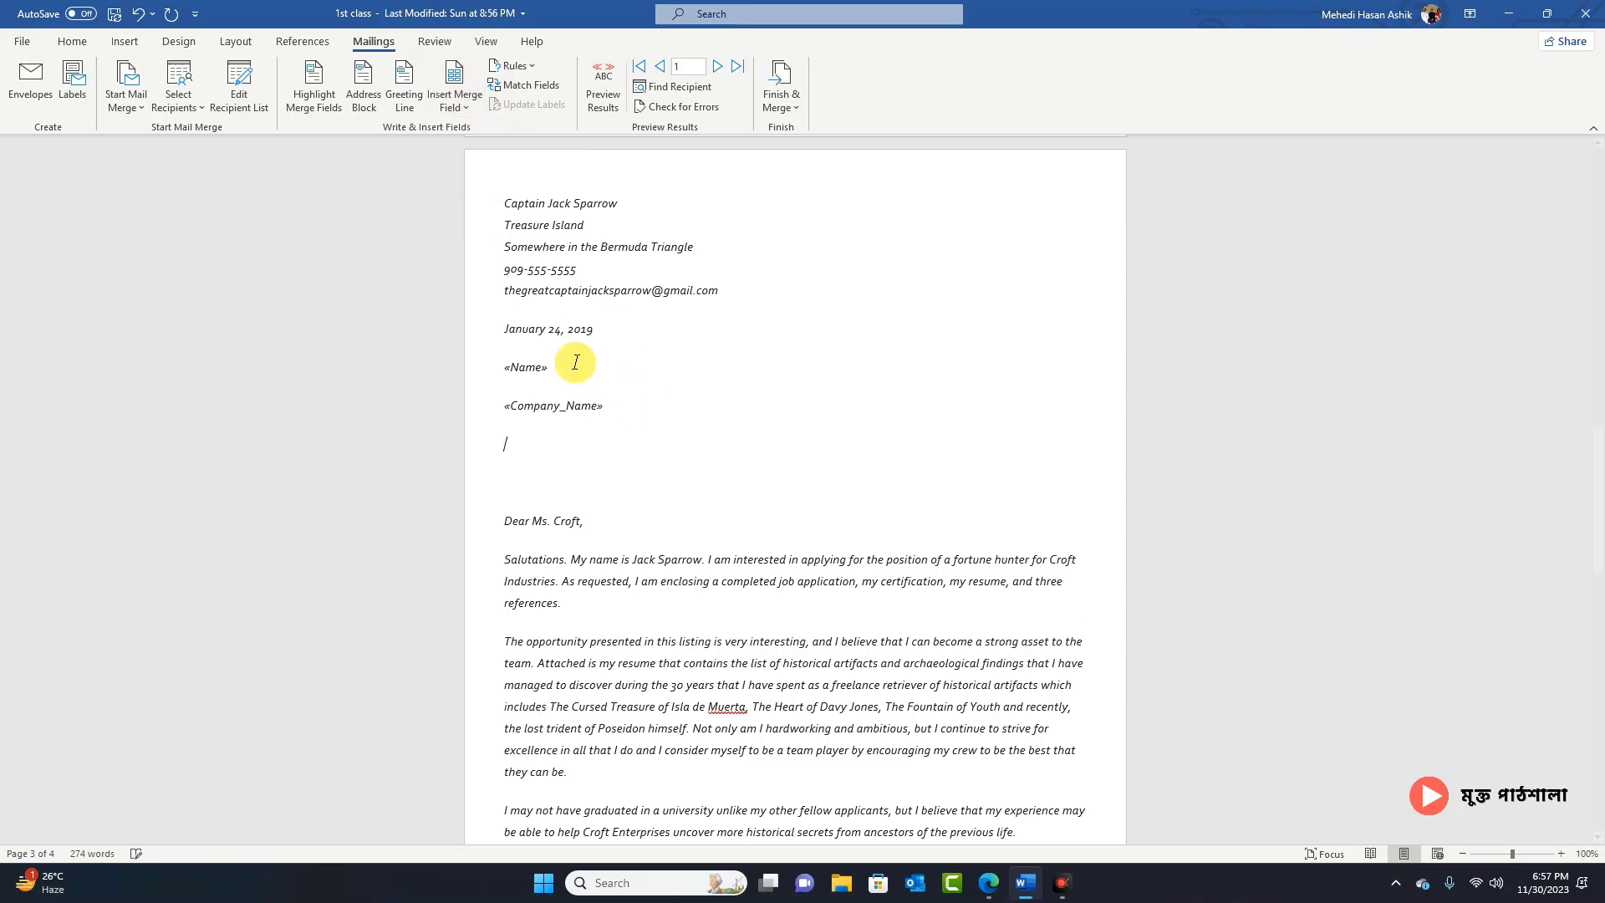
pyautogui.click(459, 106)
pyautogui.click(473, 177)
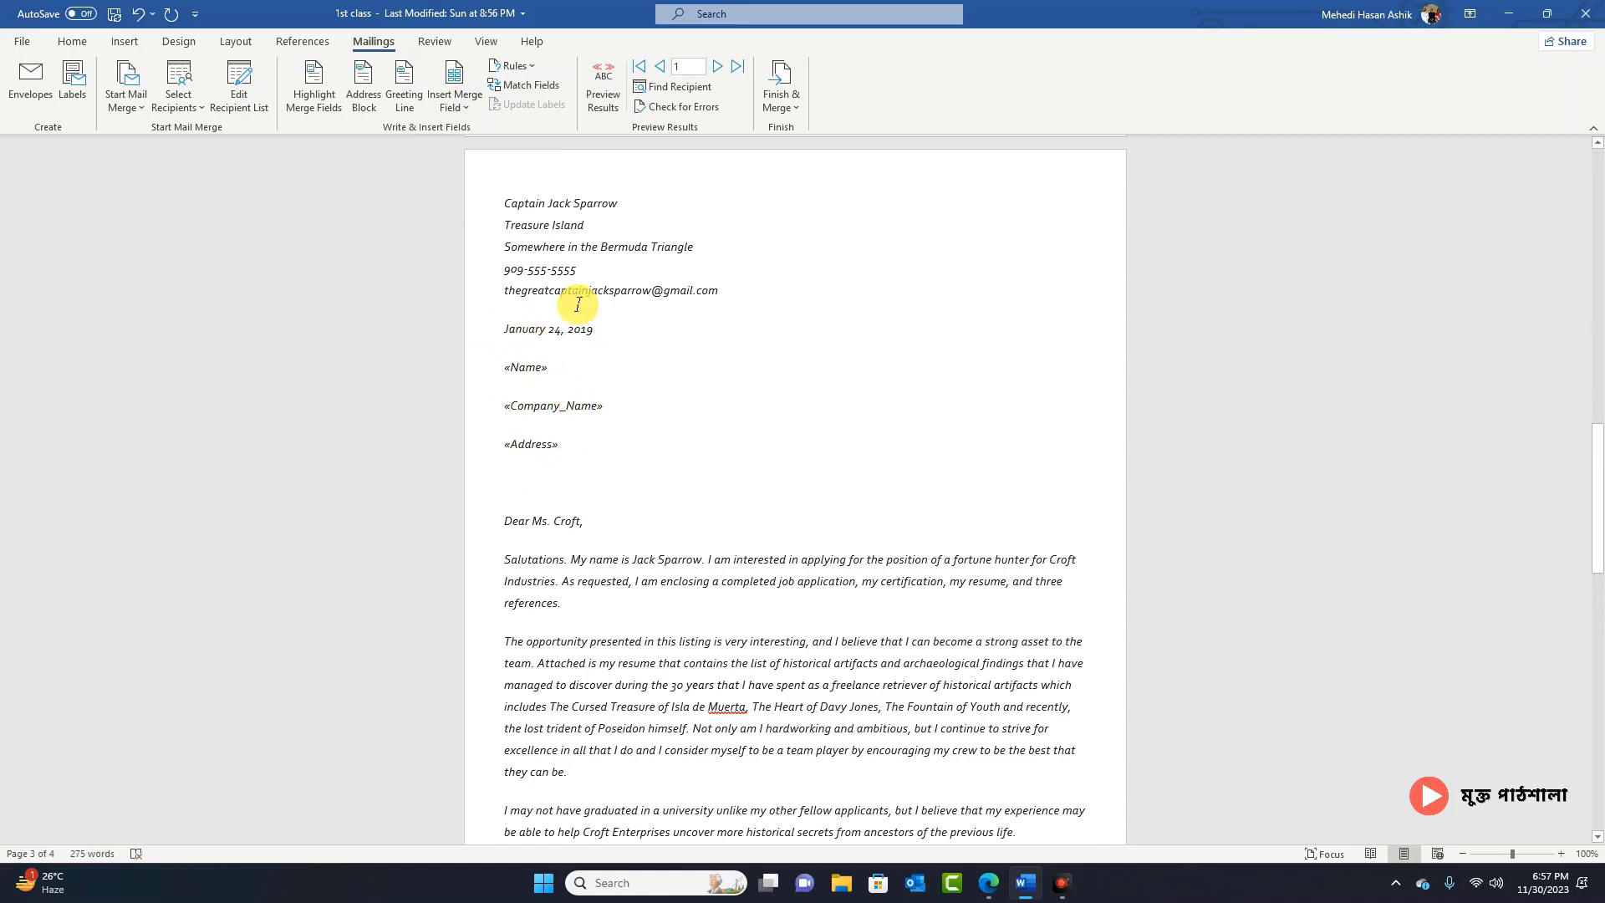
# Step: Preview the merged letter and step forward to the third recipient's record
pyautogui.click(611, 86)
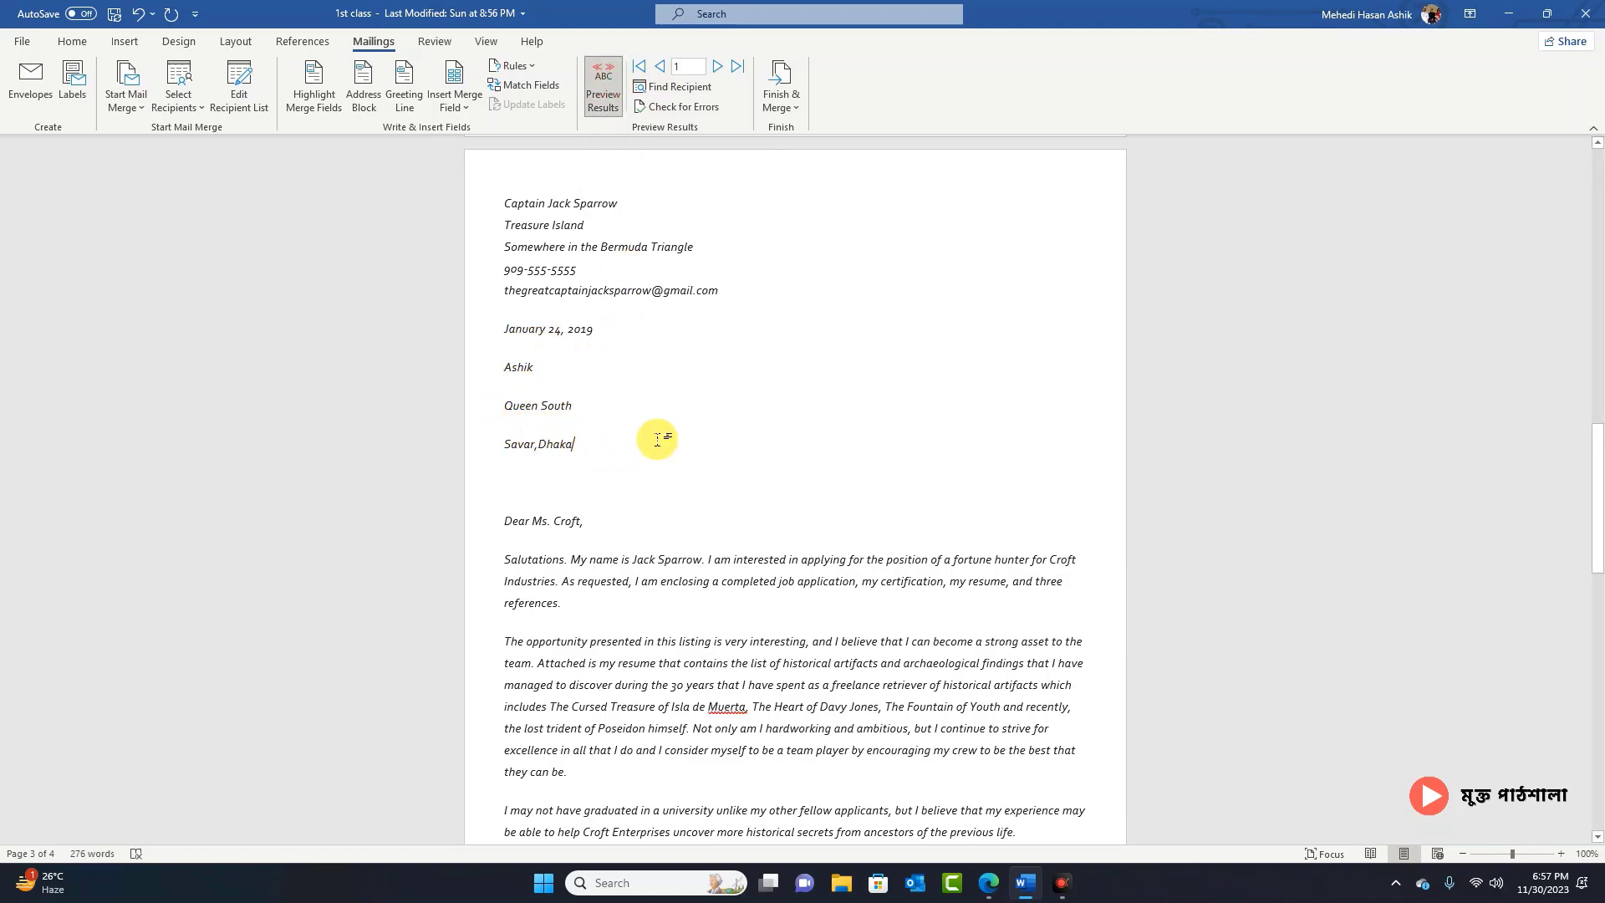
pyautogui.click(715, 66)
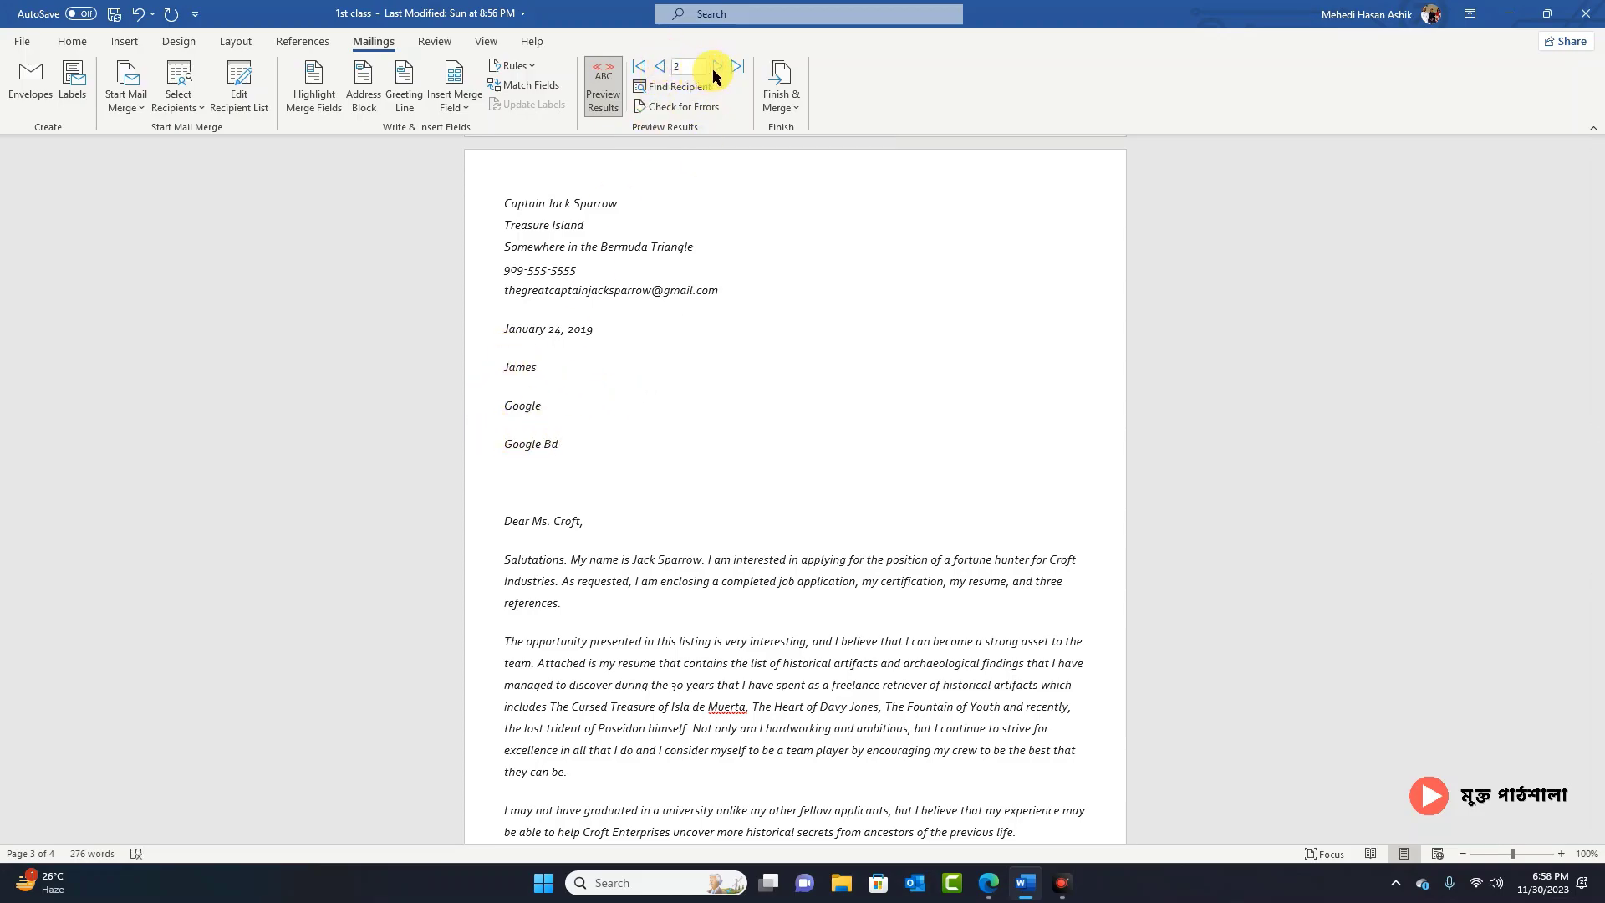
pyautogui.click(716, 66)
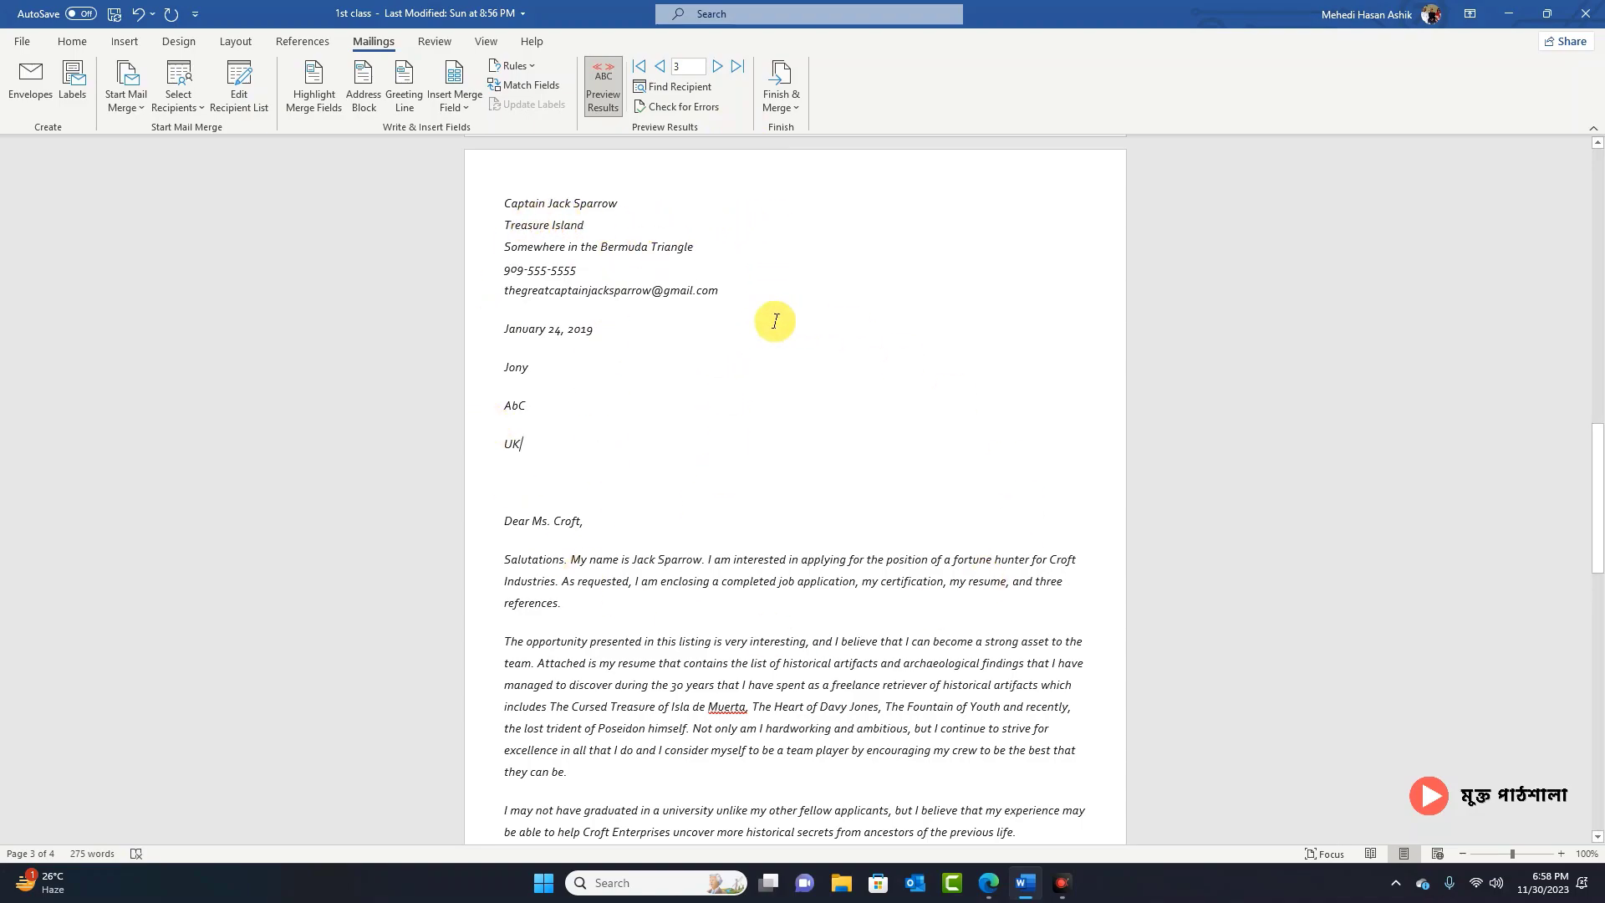
pyautogui.click(787, 95)
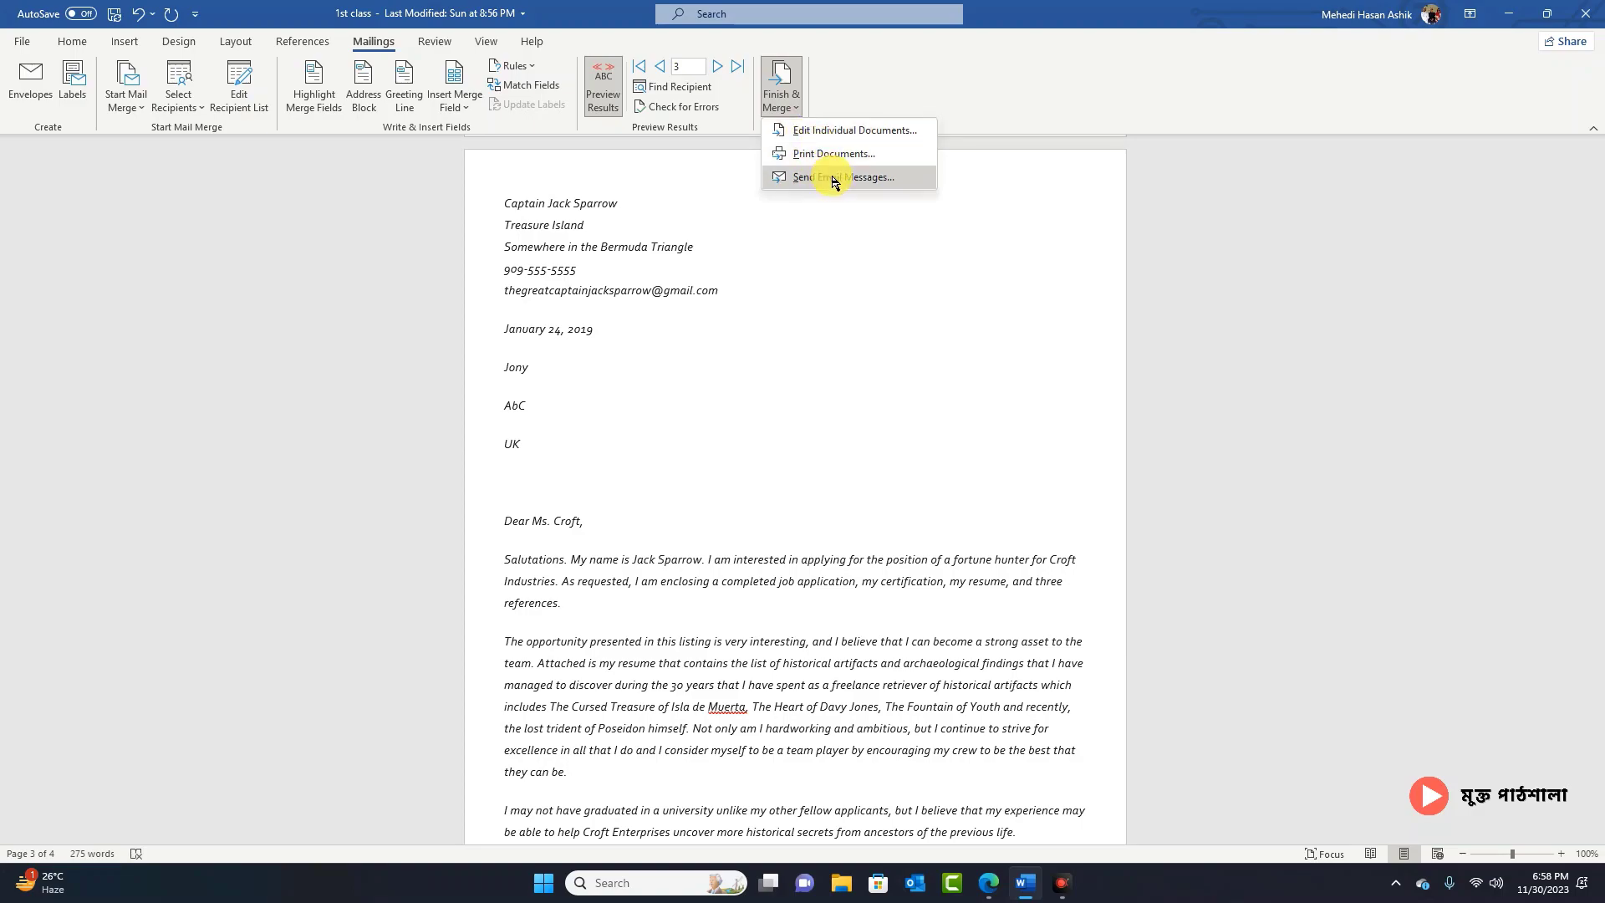
# Step: Merge all records into a new document via Edit Individual Documents
pyautogui.click(828, 130)
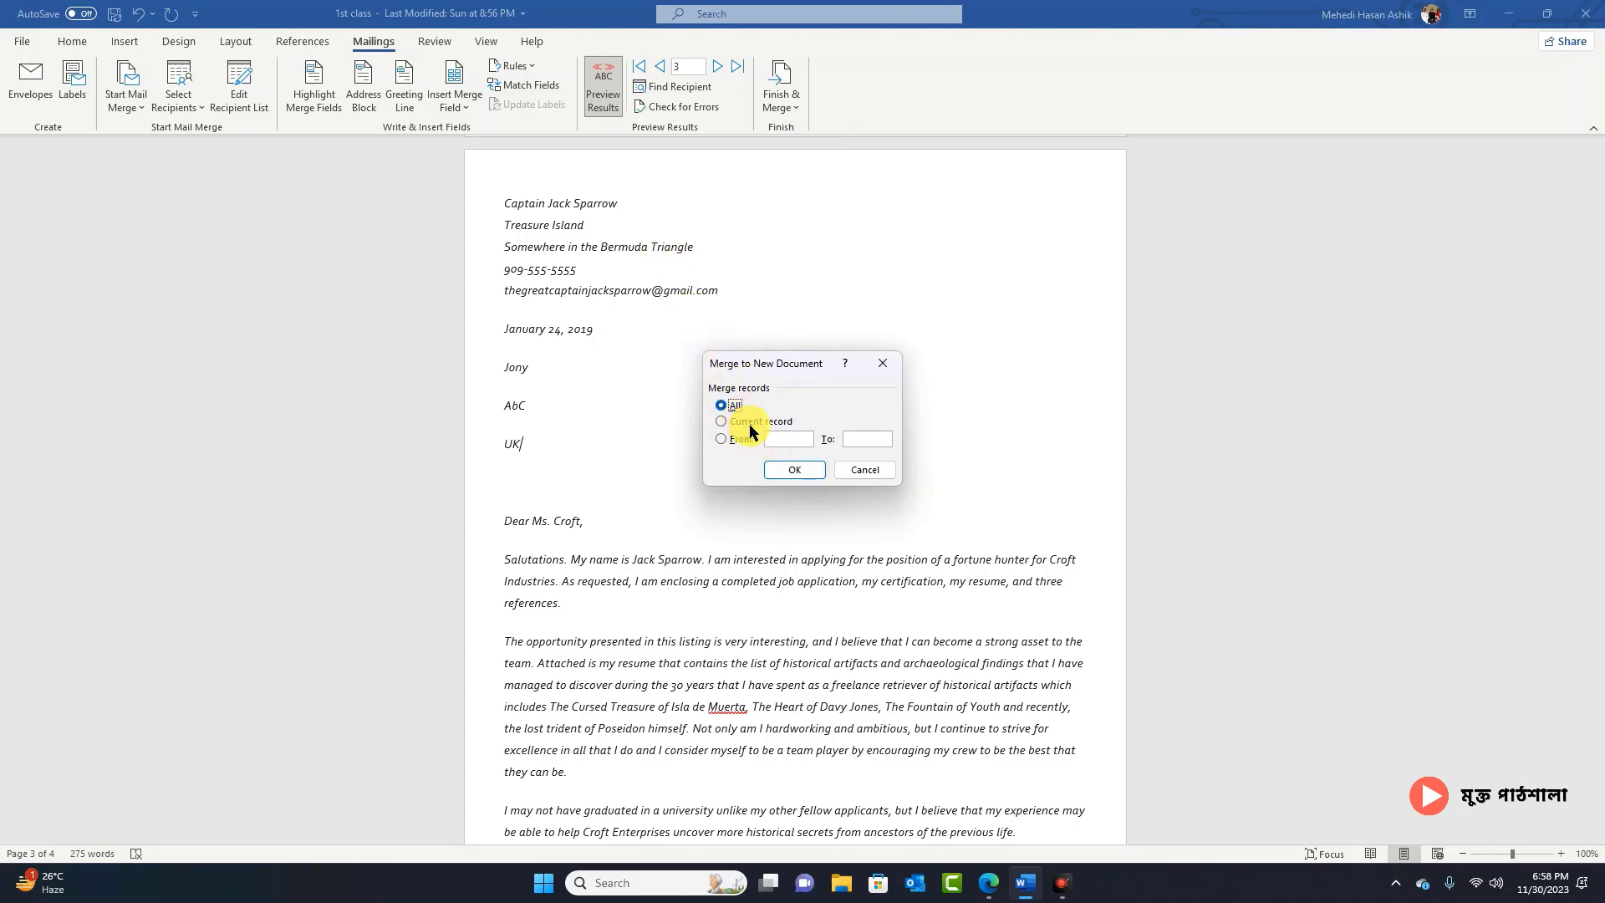
pyautogui.click(792, 470)
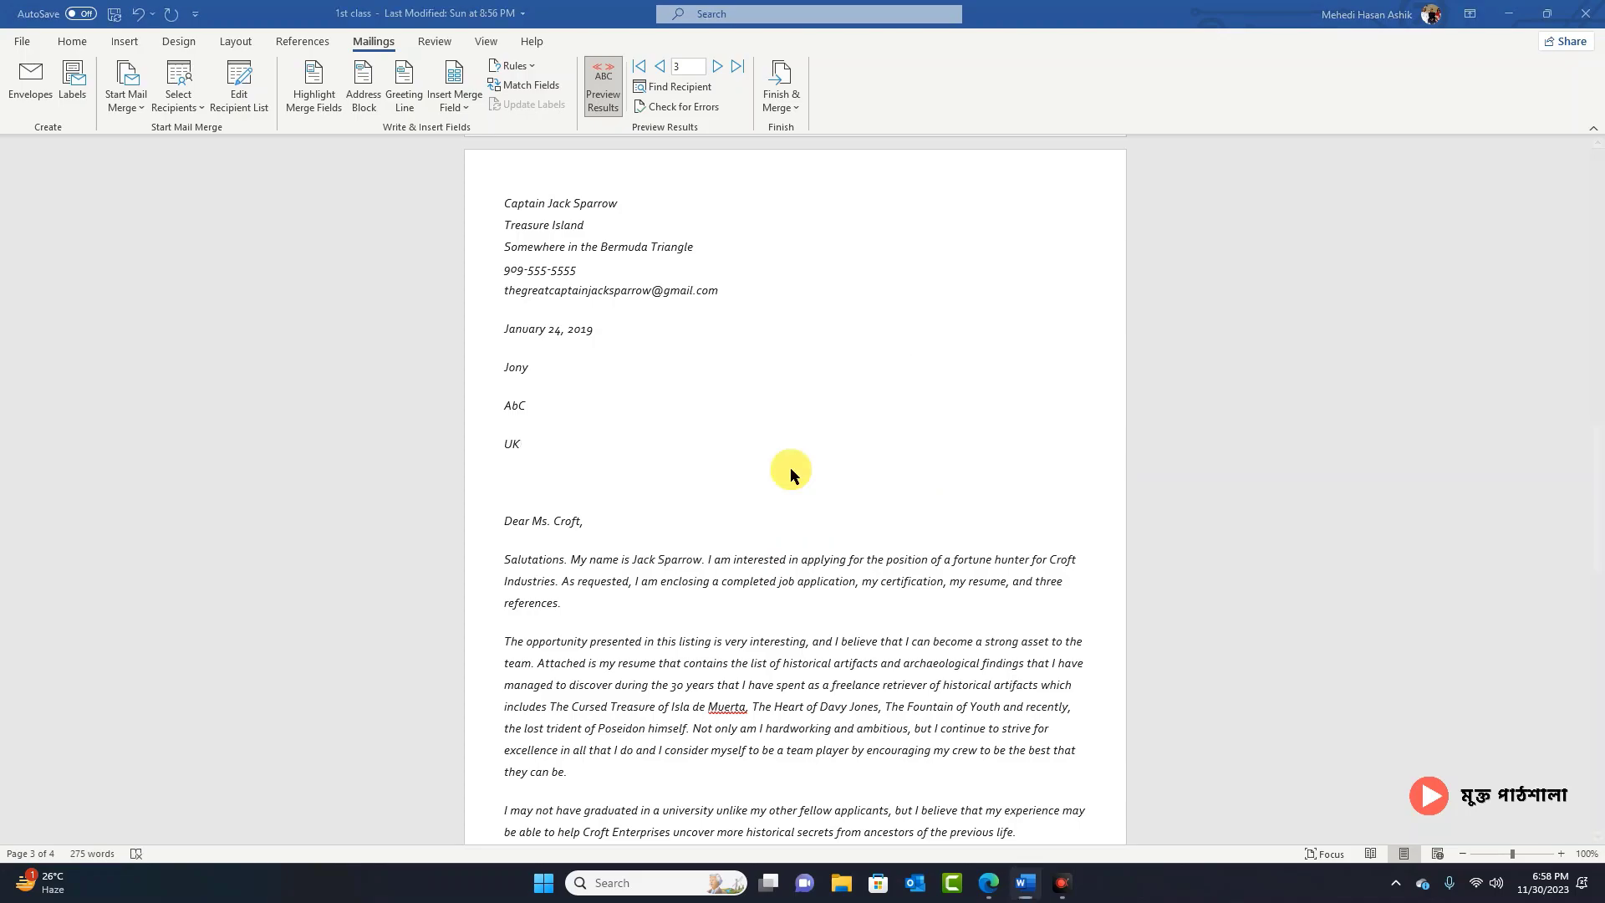
# Step: Scroll through the 12-page Letters1 document, then return to Mailings on the envelope page
pyautogui.scroll(-12, 791, 468)
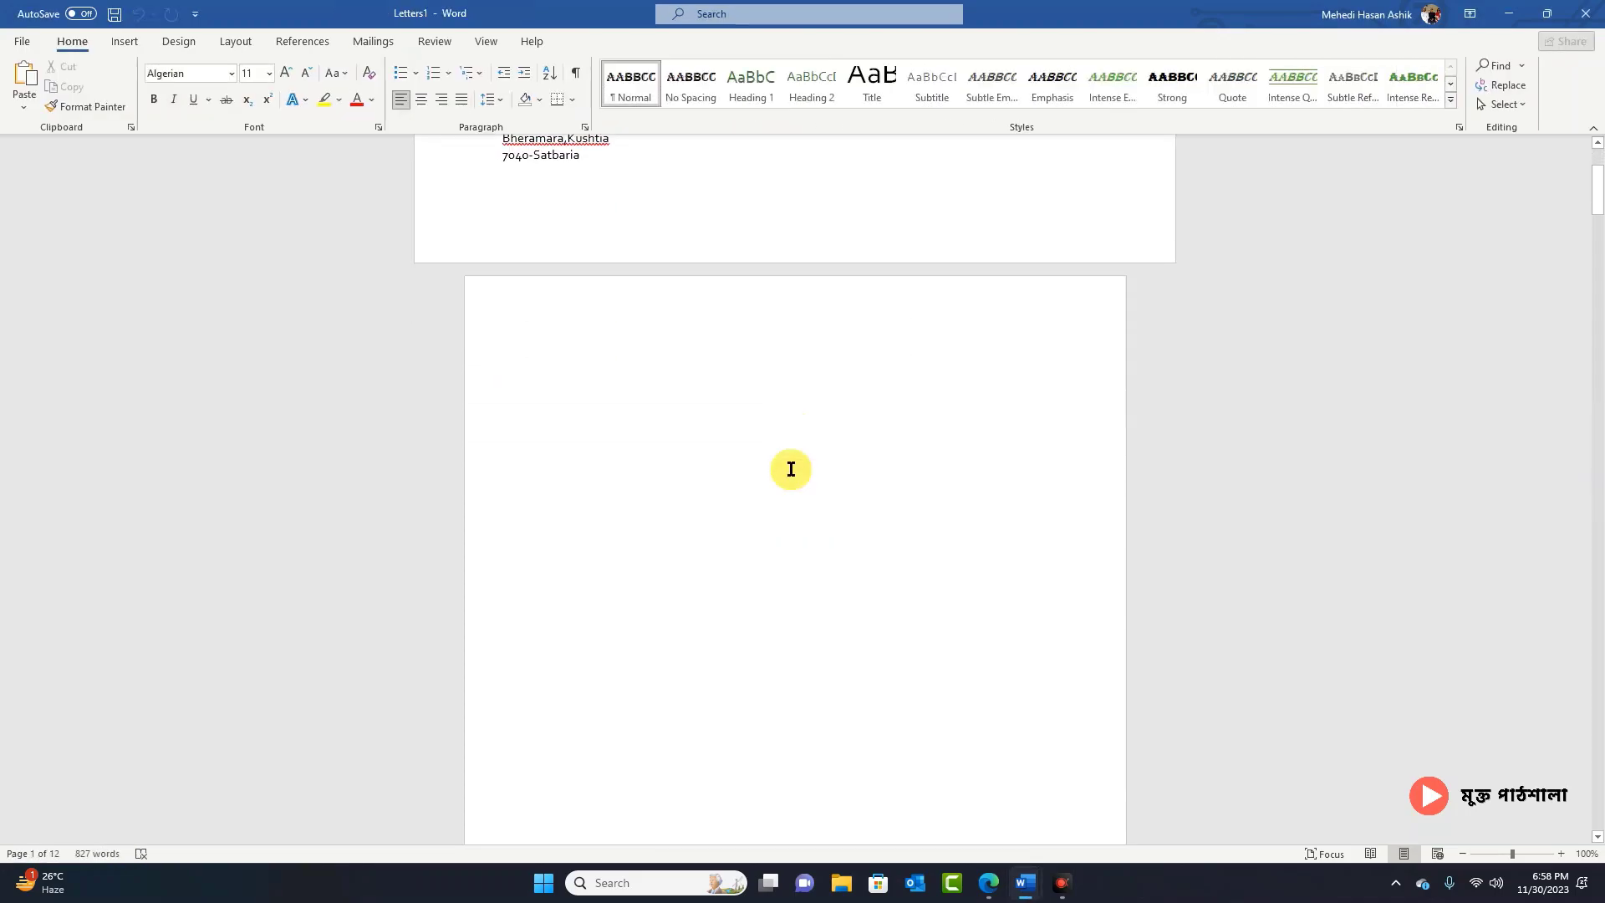
pyautogui.scroll(-15, 631, 373)
pyautogui.scroll(-15, 688, 493)
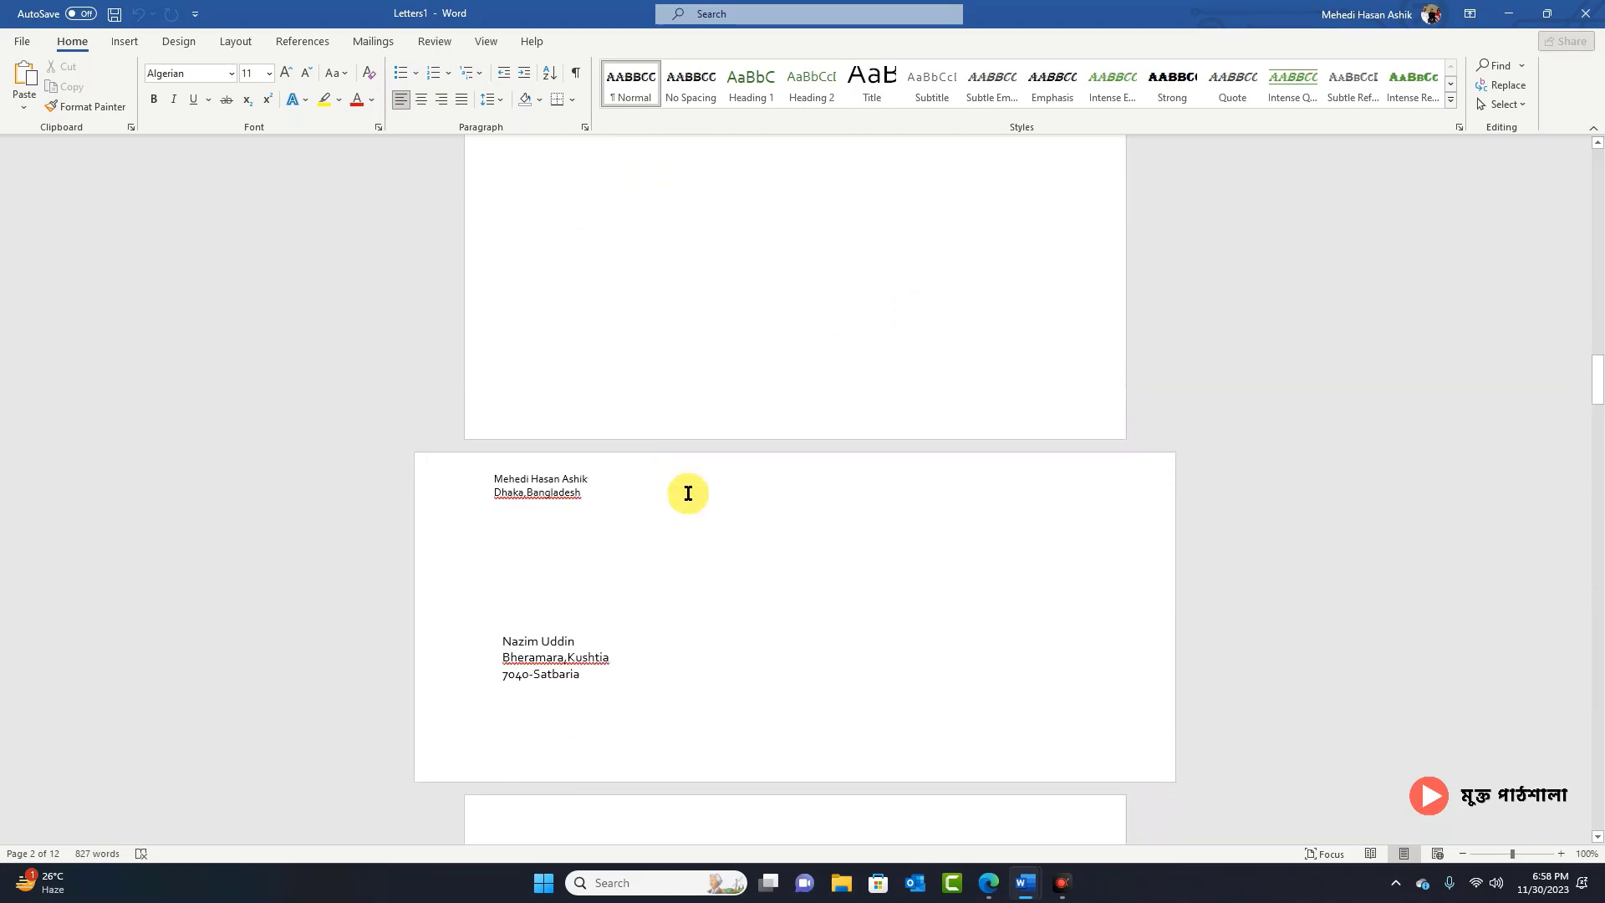
pyautogui.scroll(-15, 688, 515)
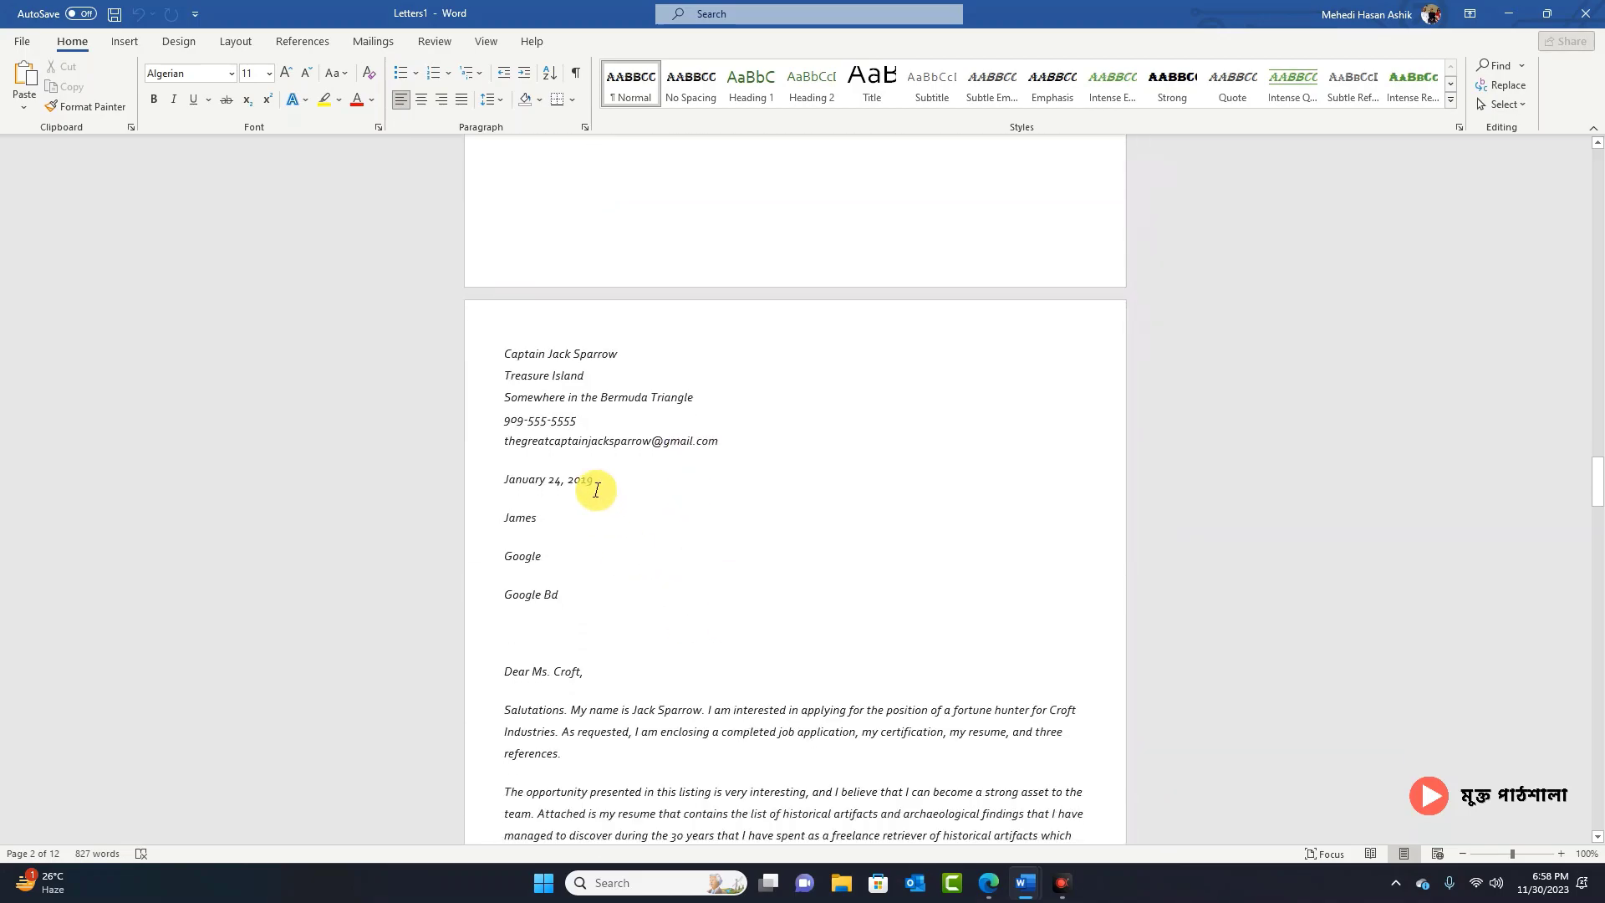
pyautogui.scroll(-6, 613, 493)
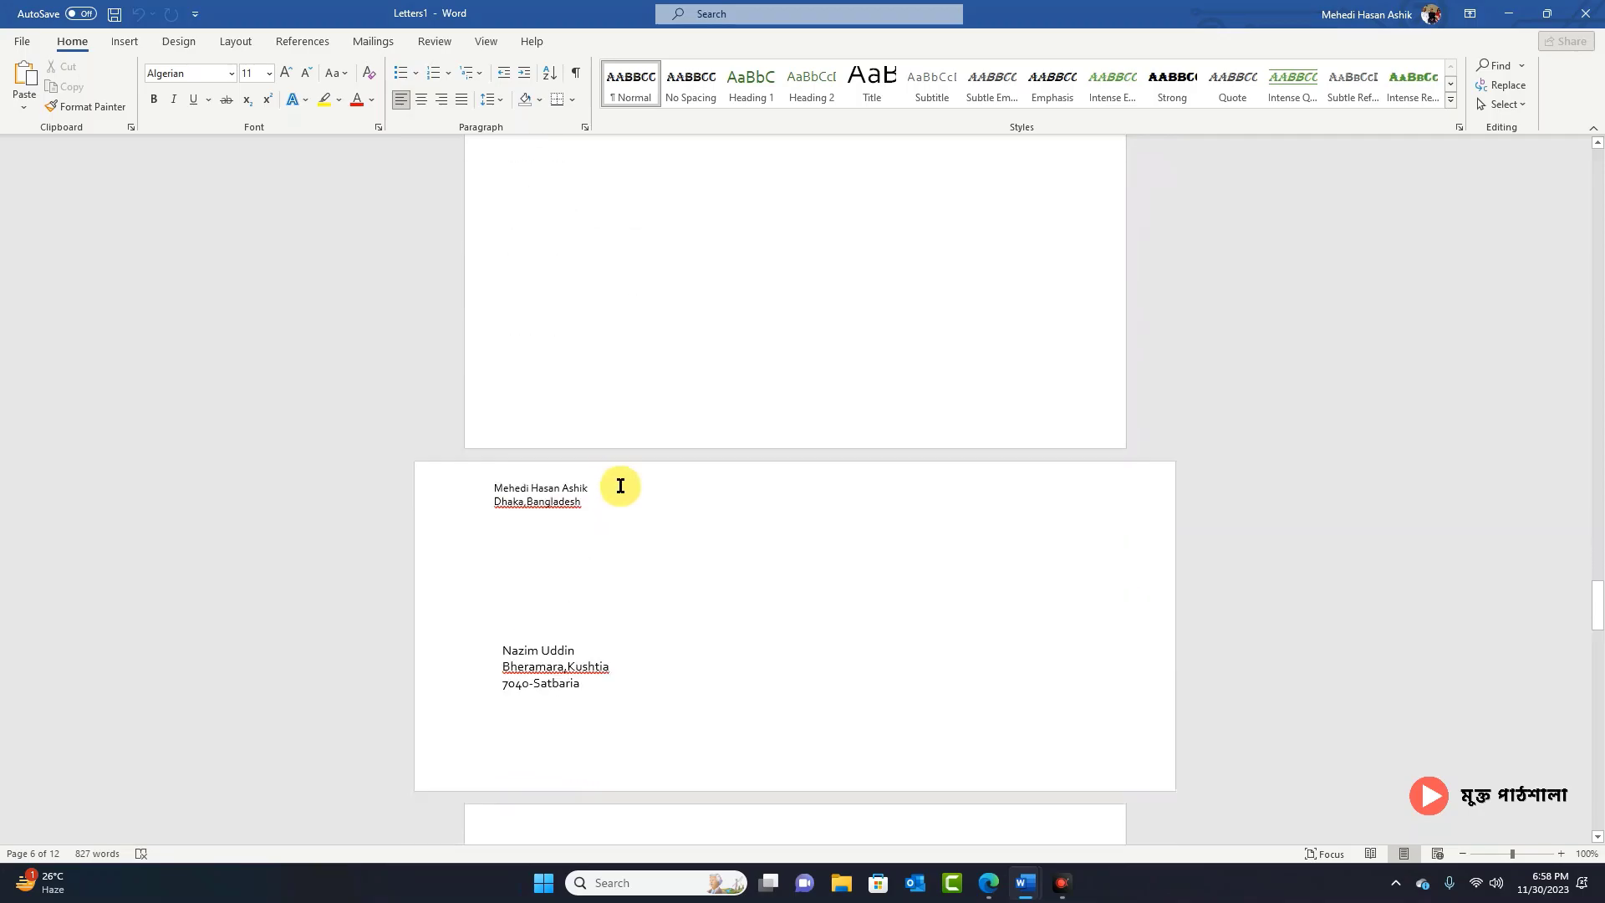
pyautogui.scroll(-12, 696, 501)
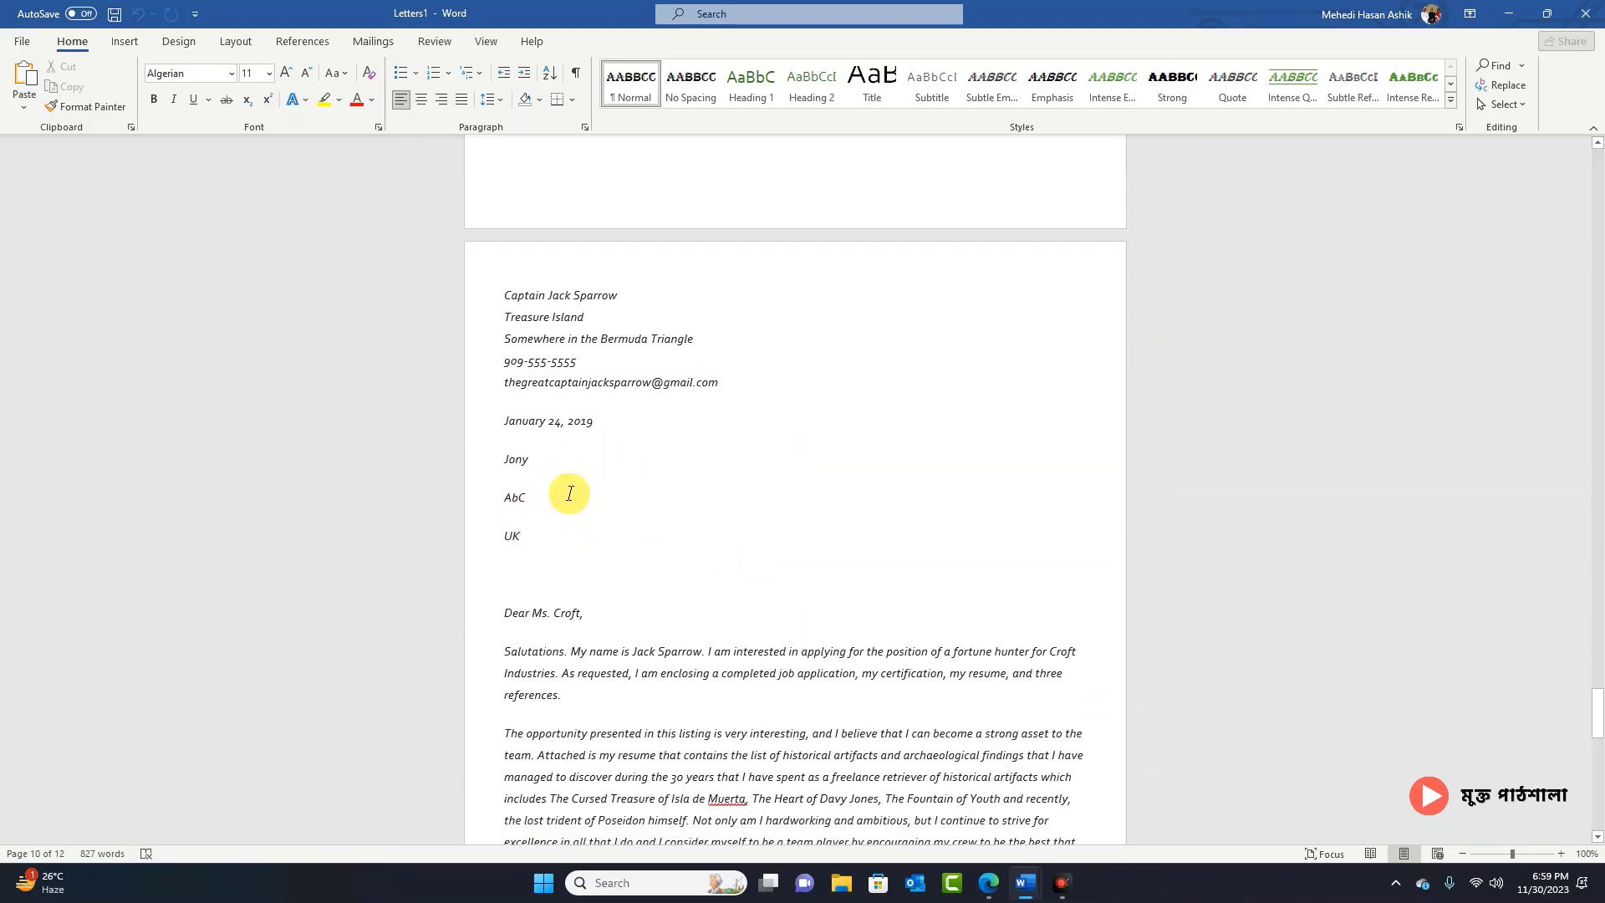
pyautogui.scroll(-8, 595, 502)
pyautogui.scroll(15, 852, 555)
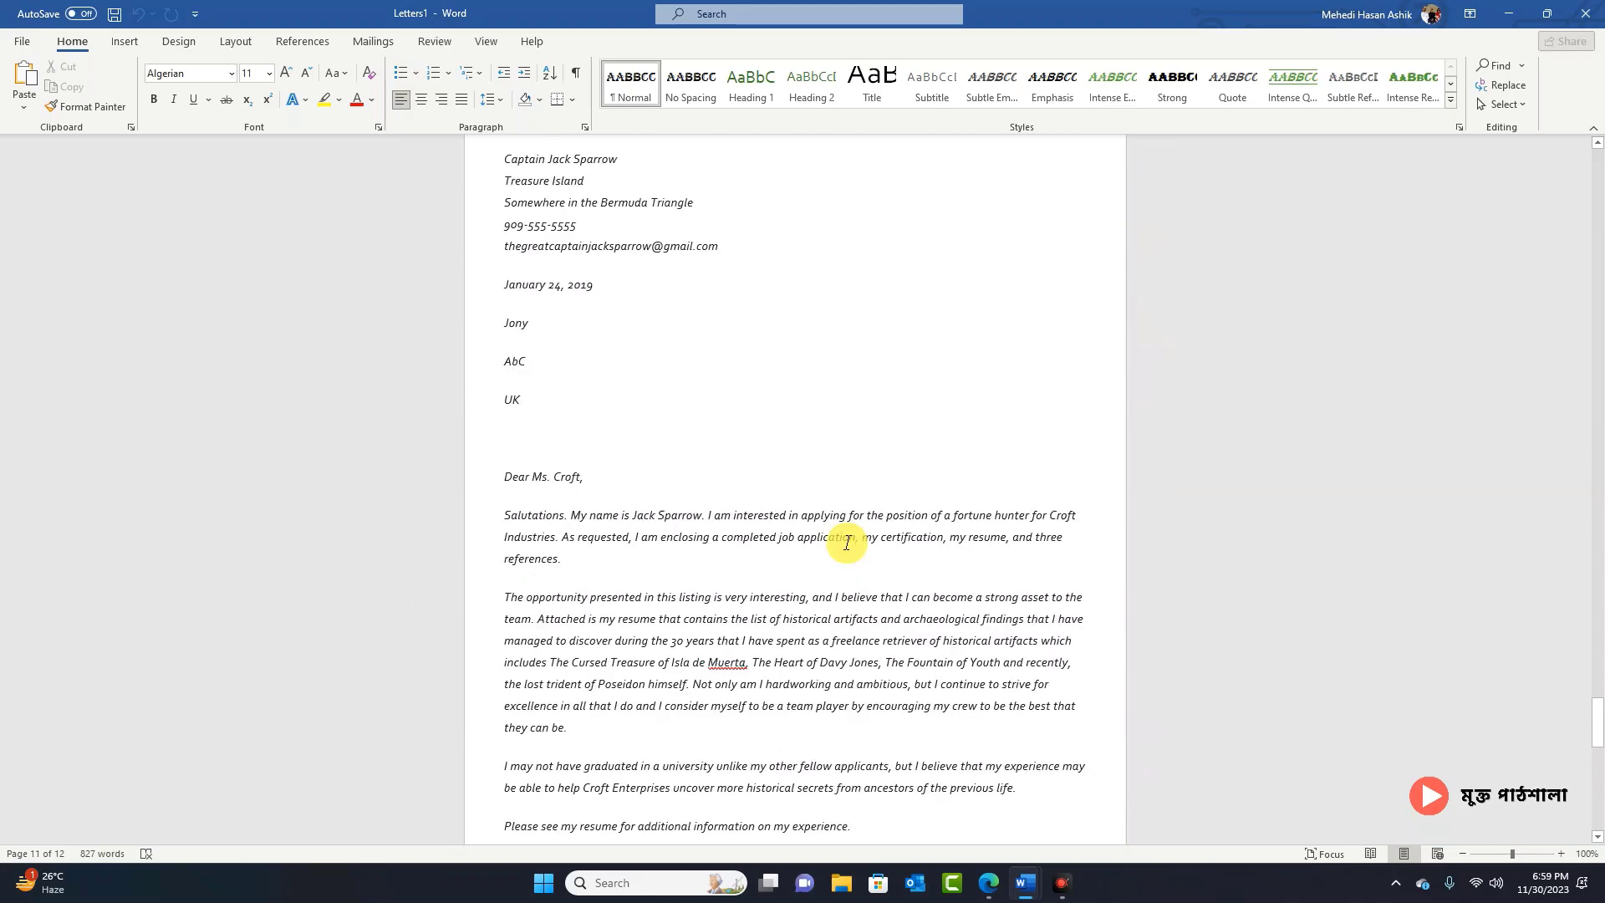
pyautogui.scroll(-10, 847, 543)
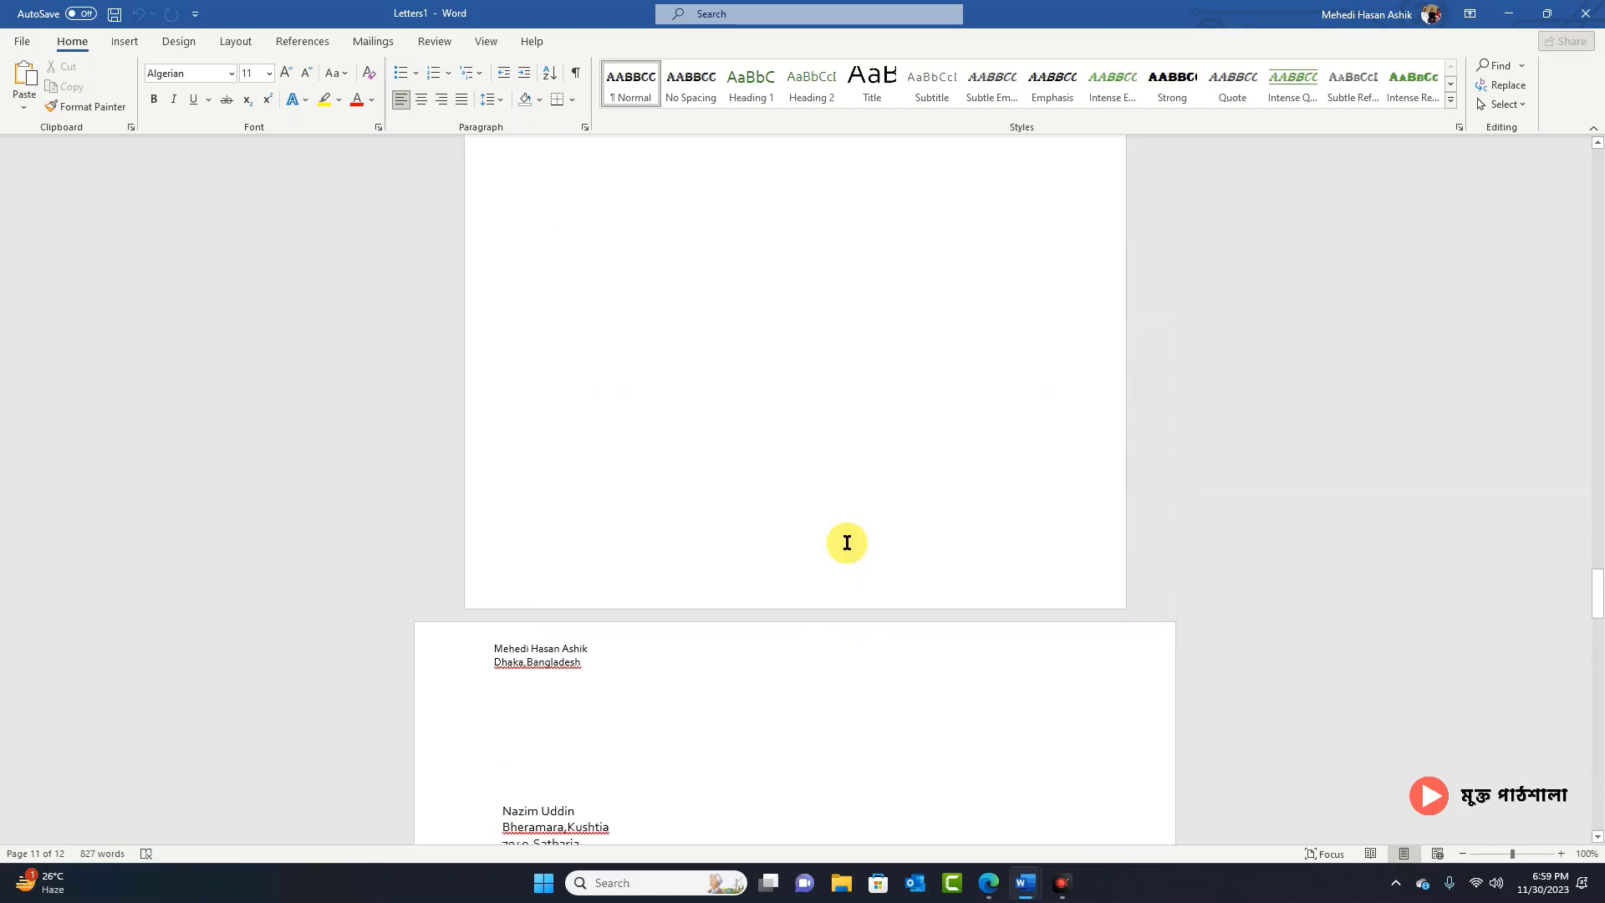
pyautogui.scroll(6, 847, 542)
pyautogui.scroll(12, 847, 542)
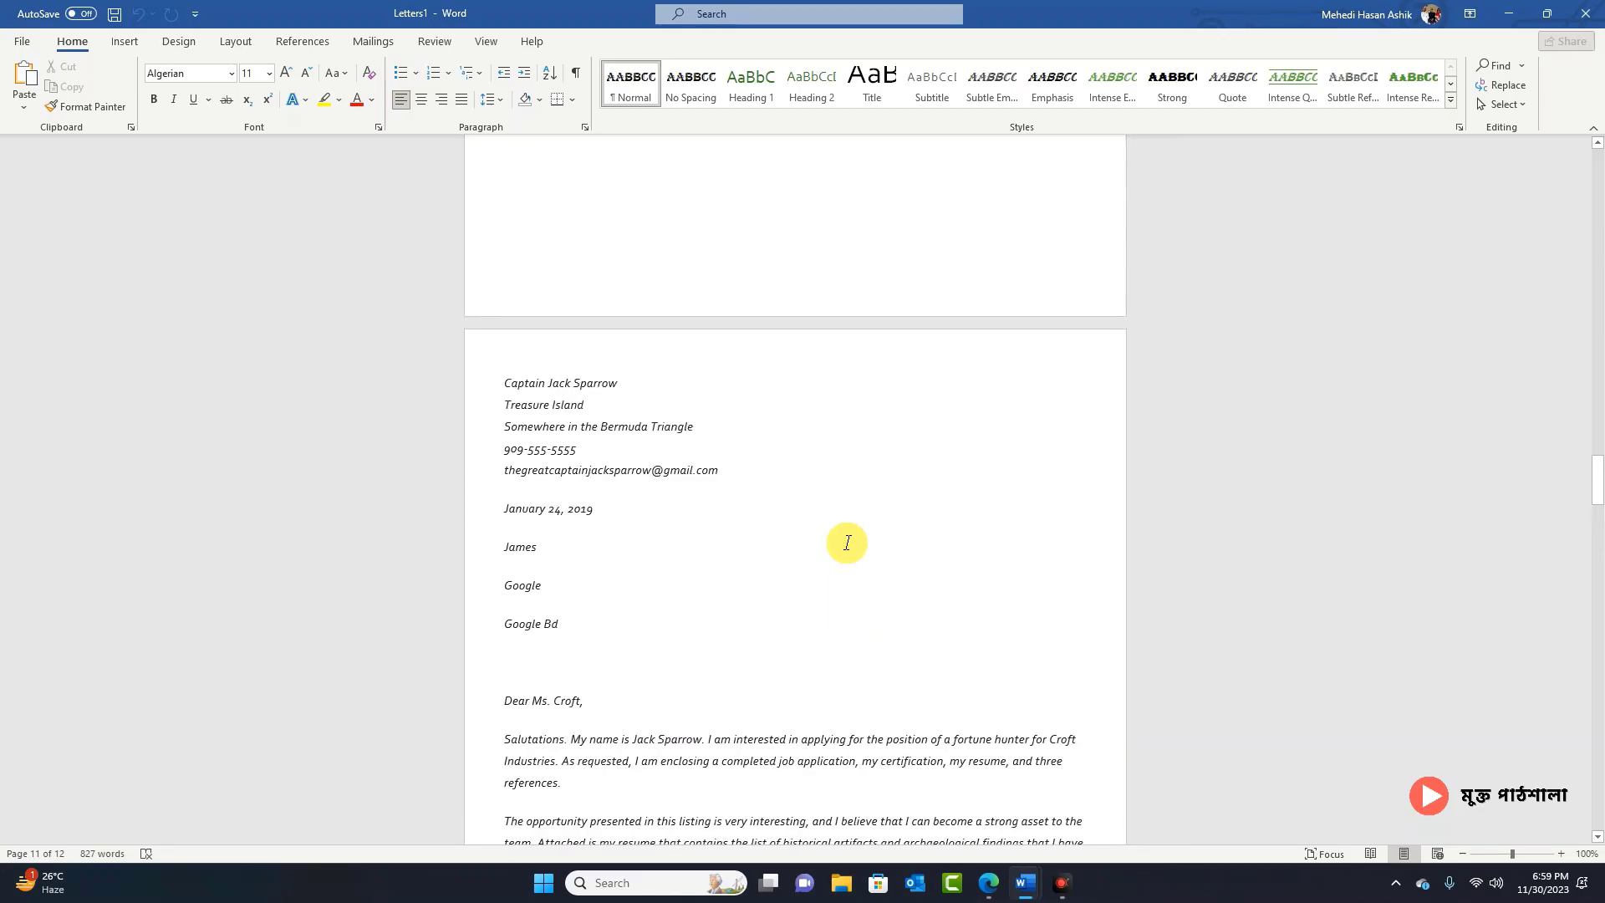
pyautogui.scroll(3, 846, 543)
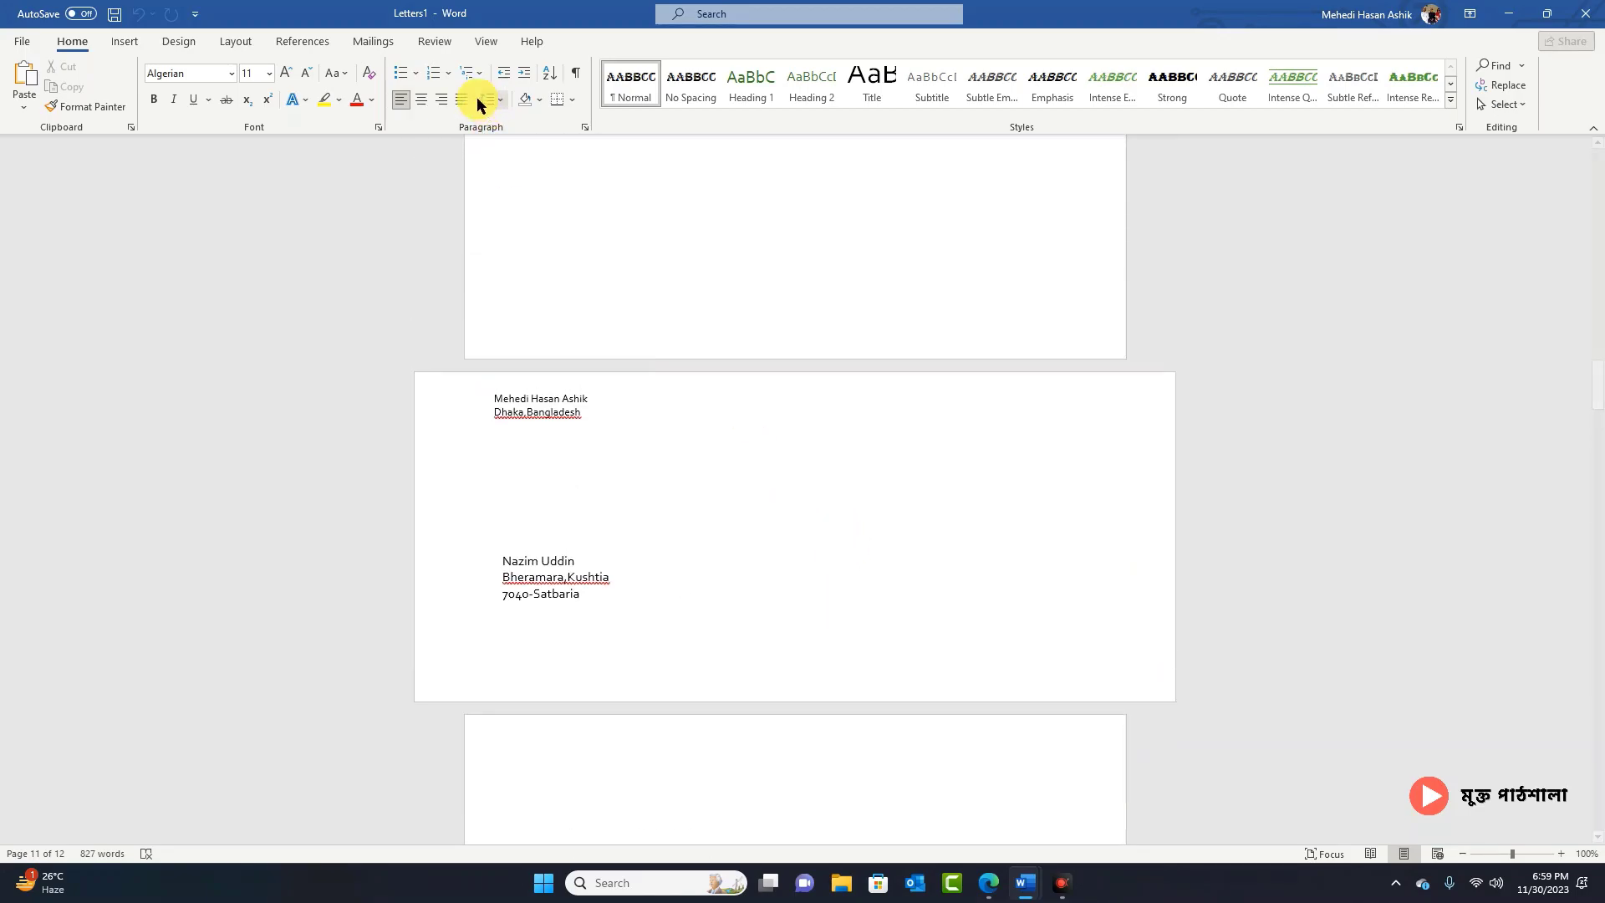
pyautogui.click(373, 42)
pyautogui.click(613, 438)
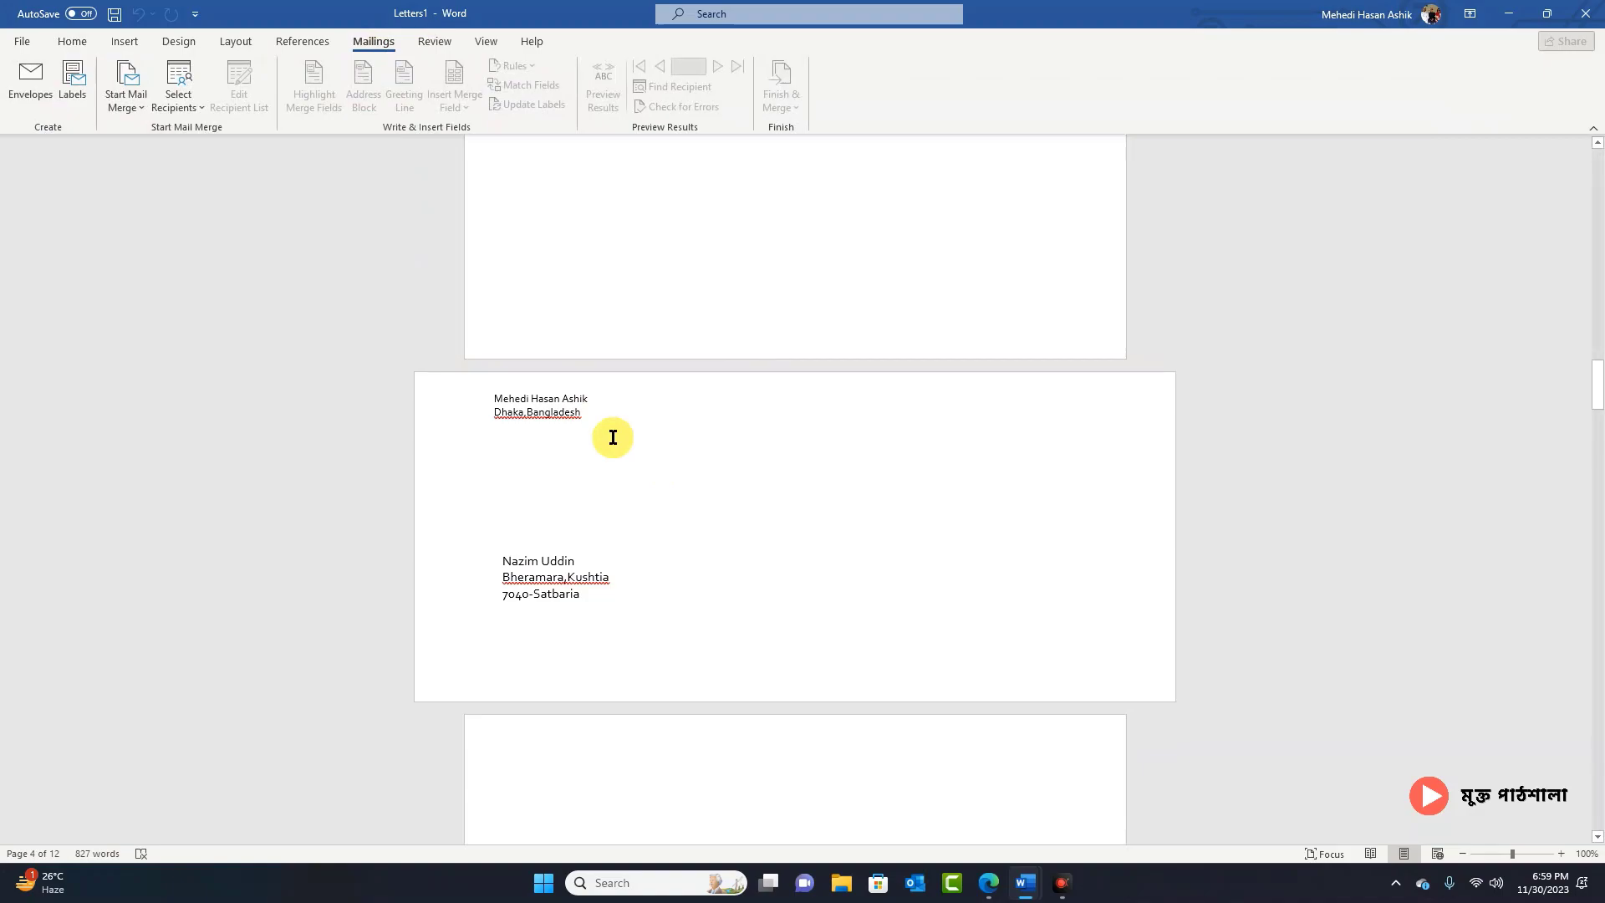